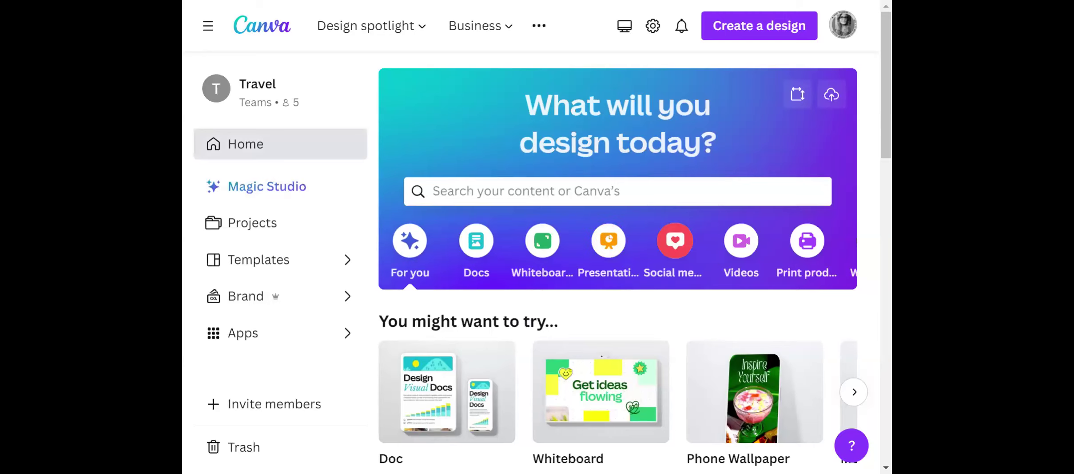
Create a blank landscape Facebook post from the popular social media formats and collapse the template list beside the canvas.
click(674, 254)
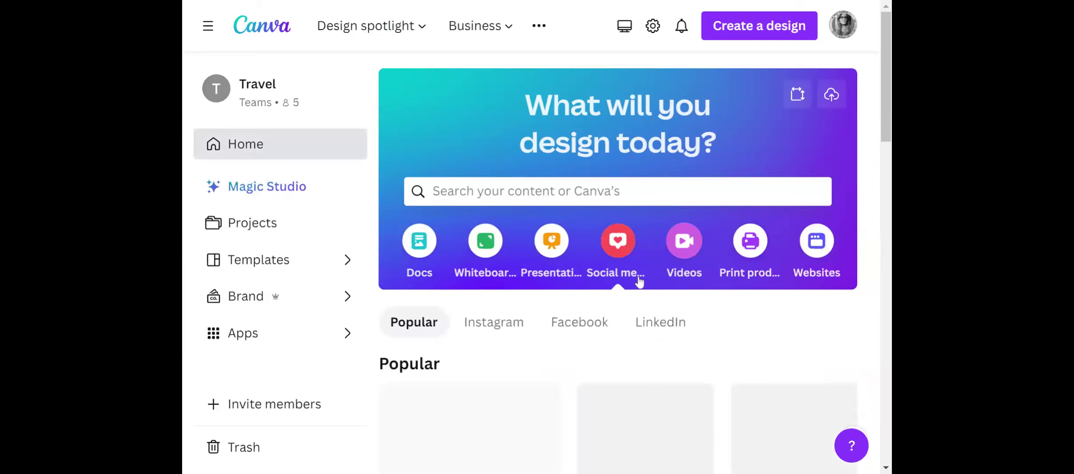
scroll(648, 341, down, 5)
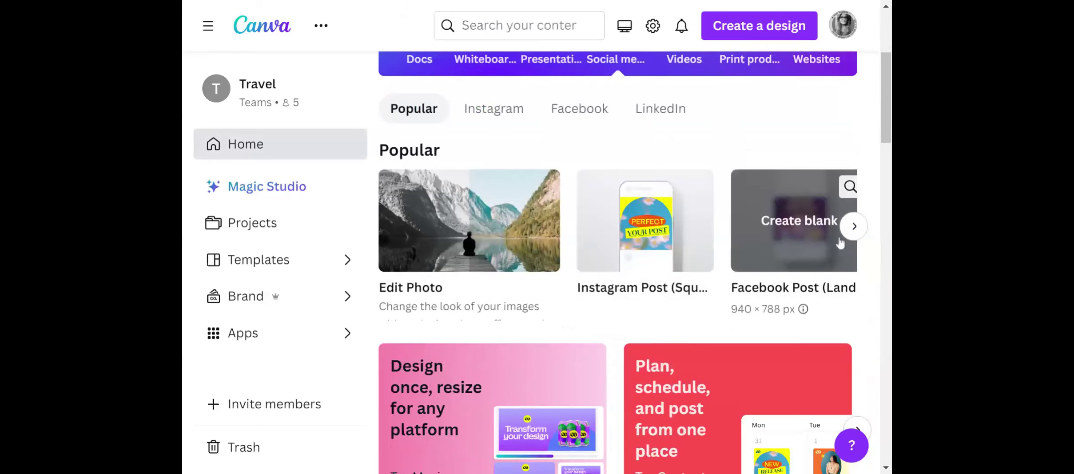
click(807, 241)
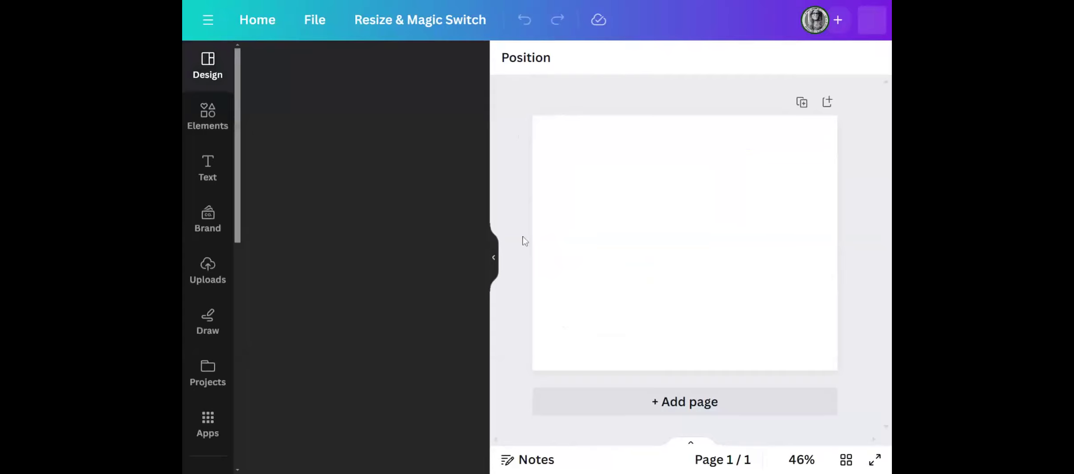
click(494, 260)
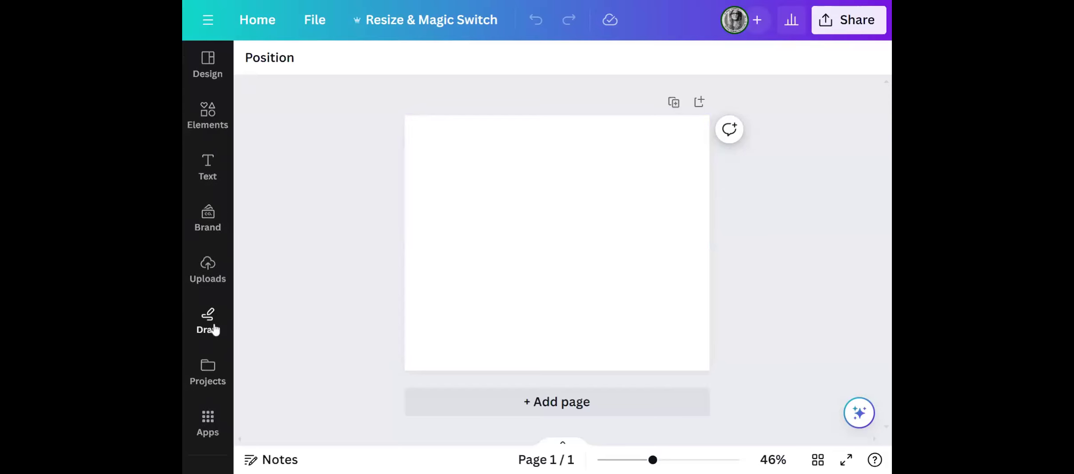
Look through the existing designs and folders in Projects from within the editor, and collapse the list.
scroll(214, 328, down, 3)
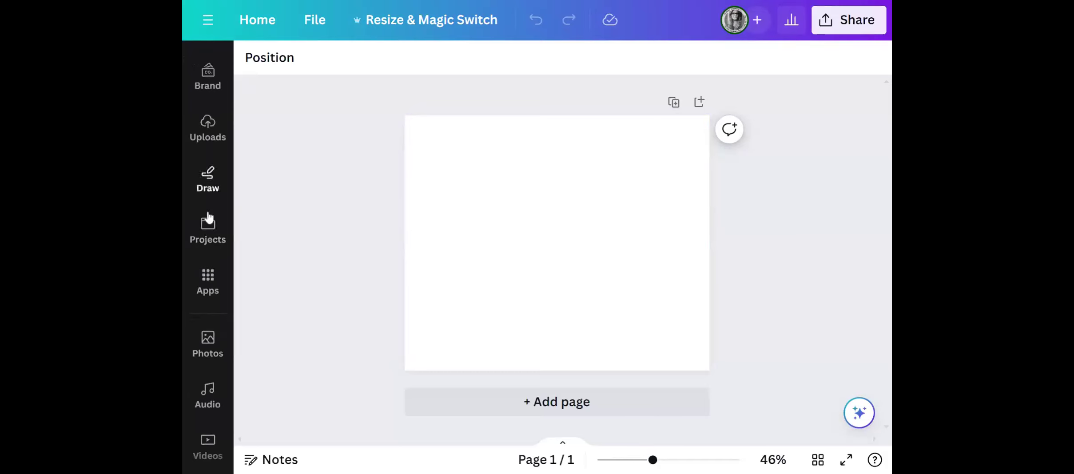
click(214, 227)
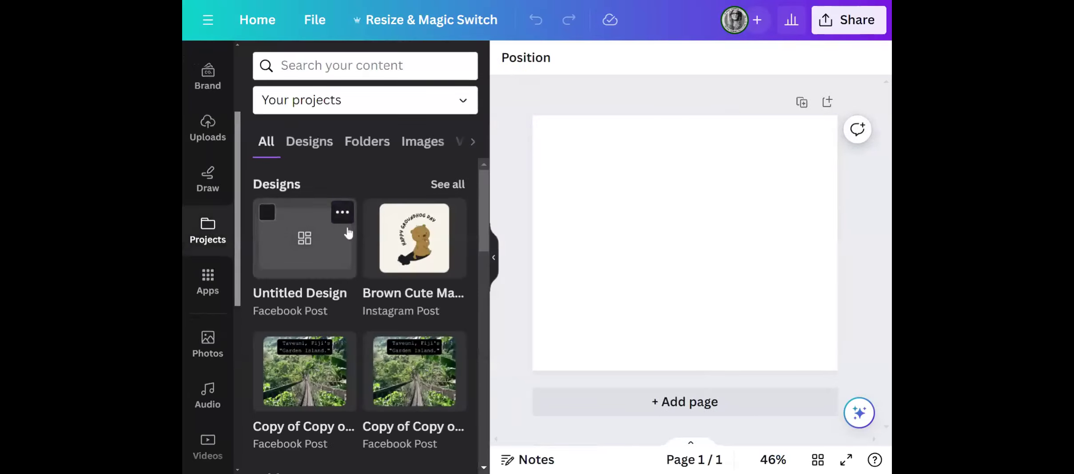
scroll(358, 261, down, 6)
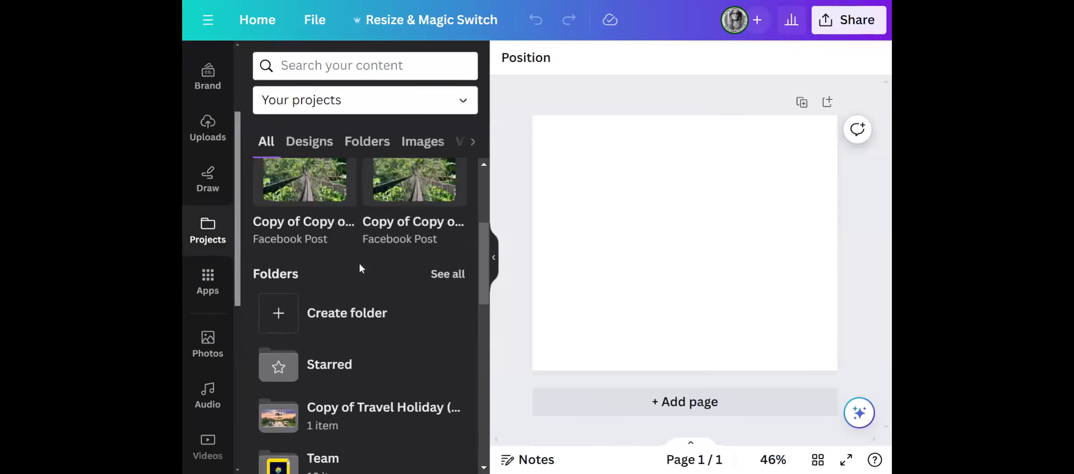
scroll(360, 266, up, 6)
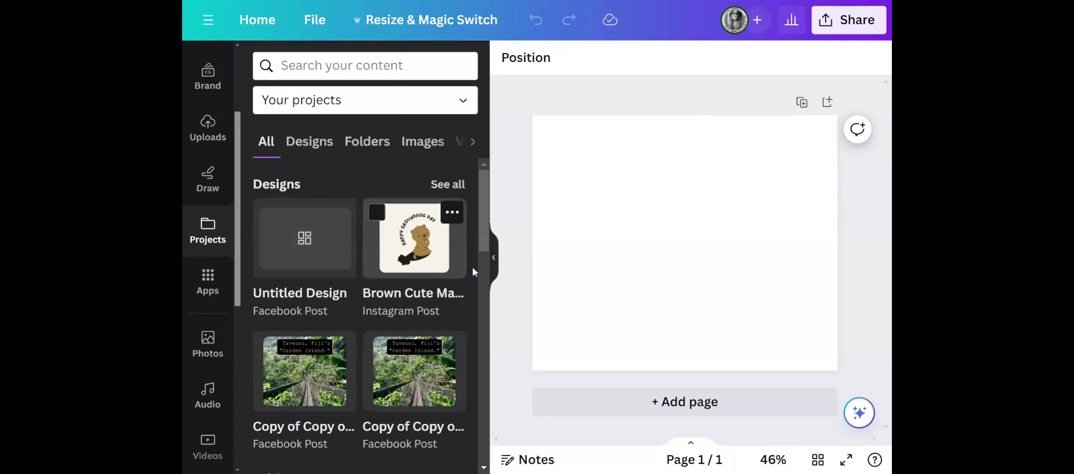
click(493, 263)
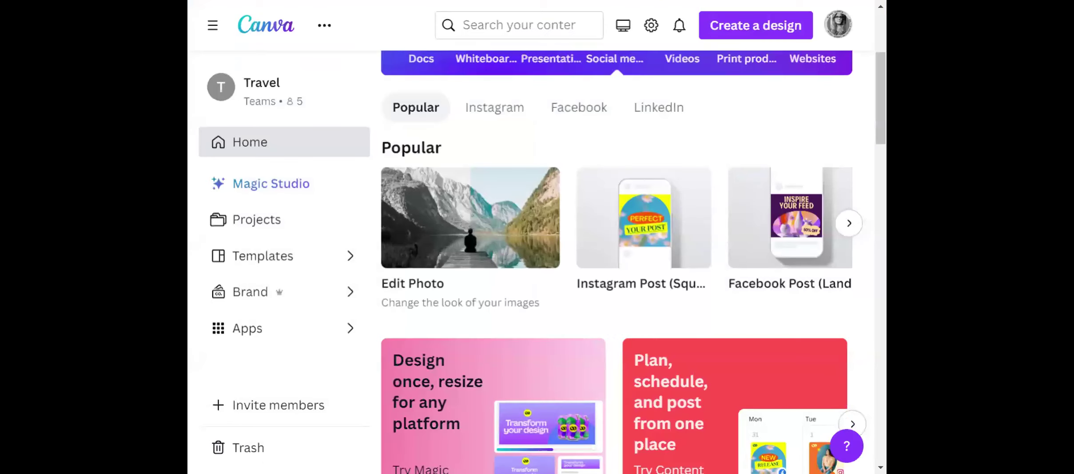
On the home page, examine the Design spotlight categories, from photos and videos through Print and Marketing to Magic Studio.
scroll(750, 192, up, 4)
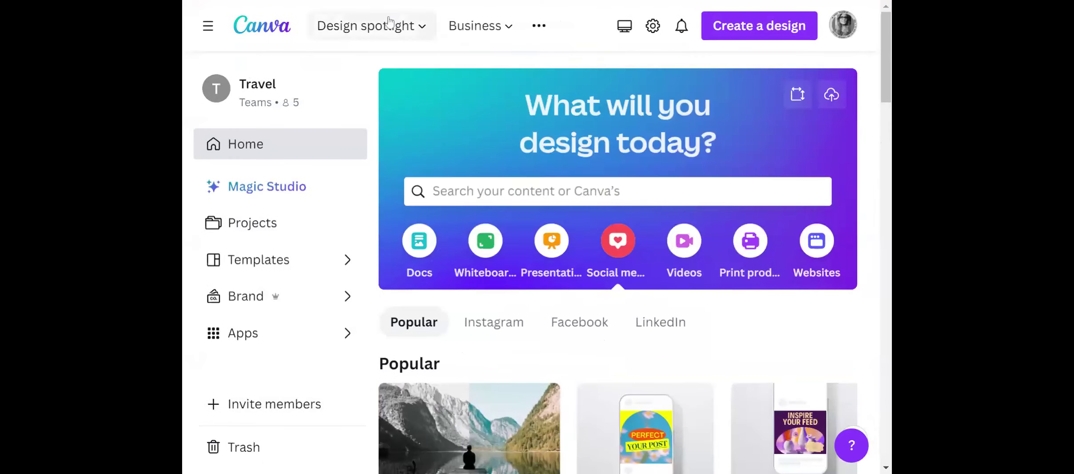
mouse_move(407, 30)
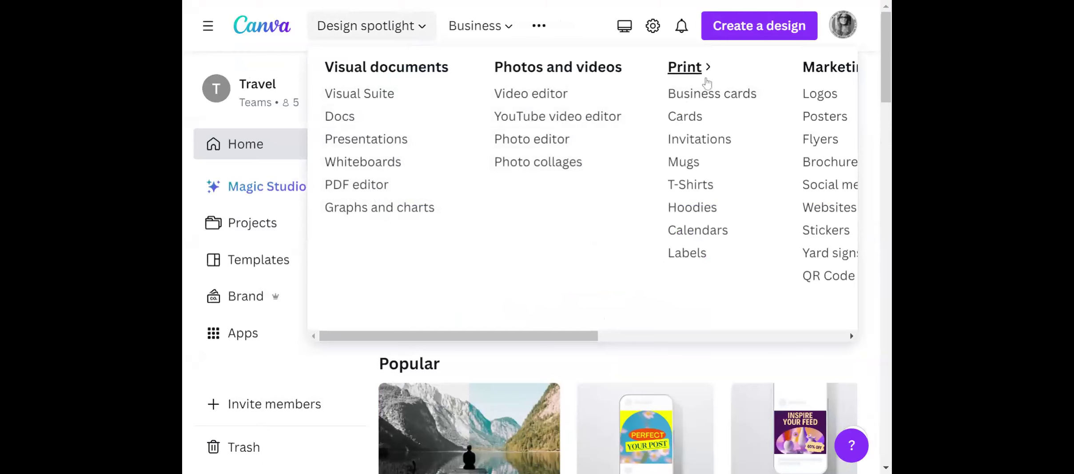
drag(589, 340, 650, 334)
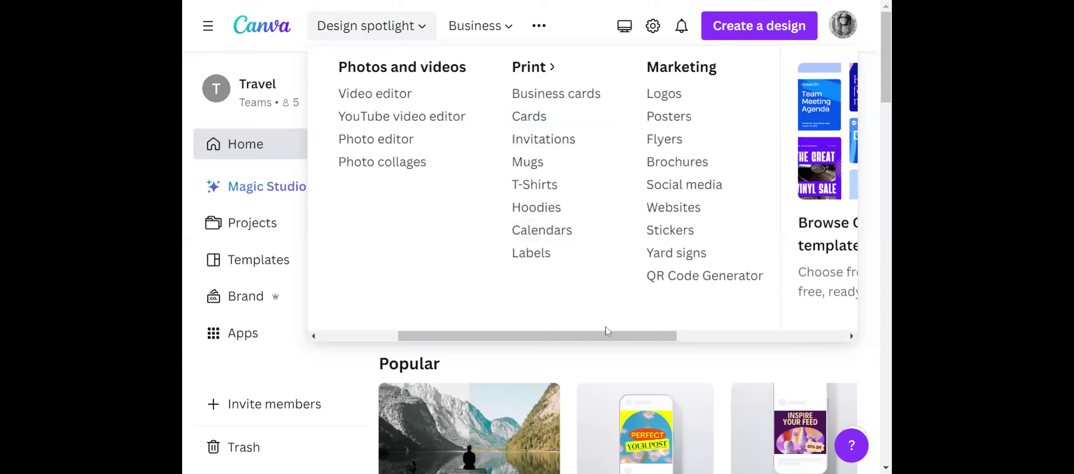
drag(611, 333, 659, 340)
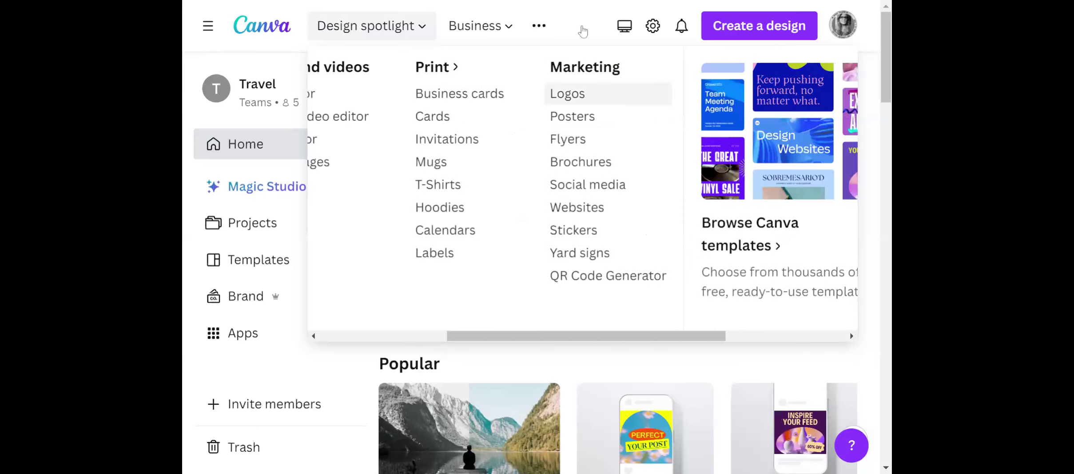
mouse_move(478, 26)
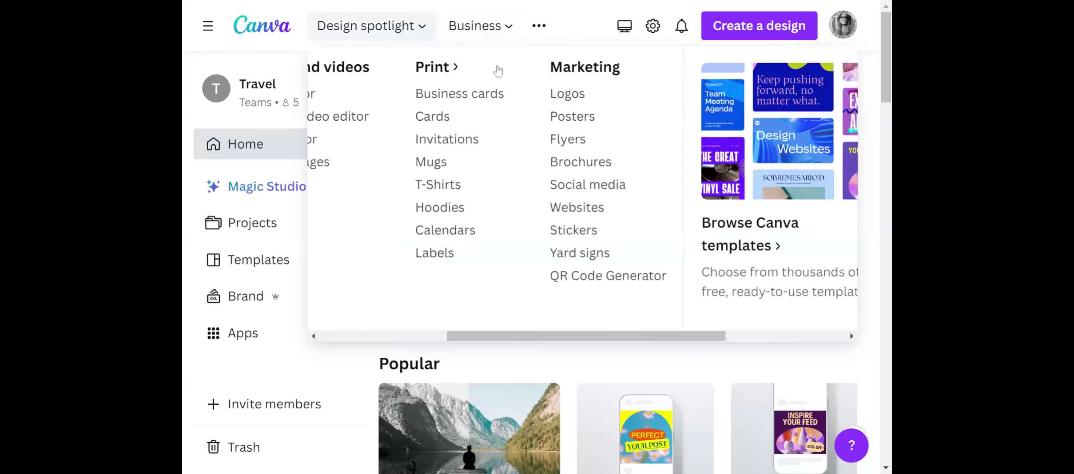
mouse_move(386, 43)
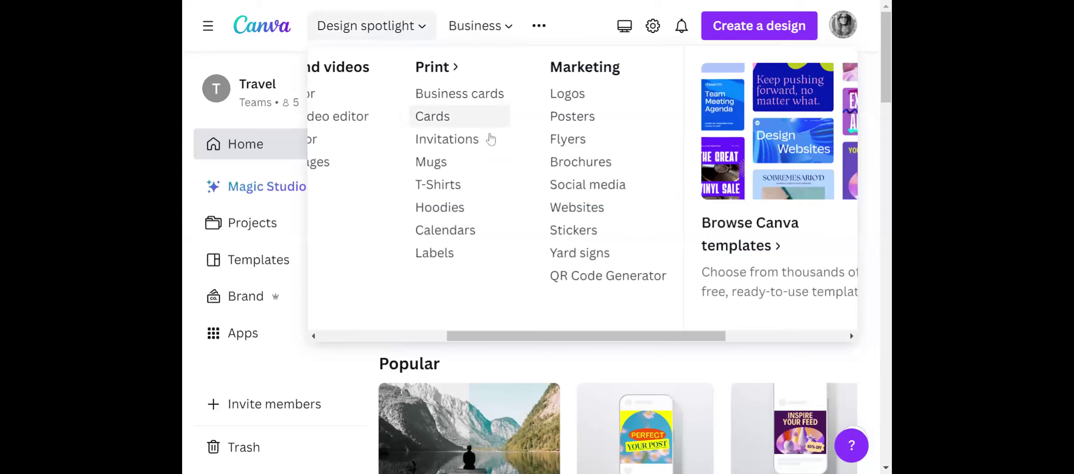
drag(533, 336, 683, 337)
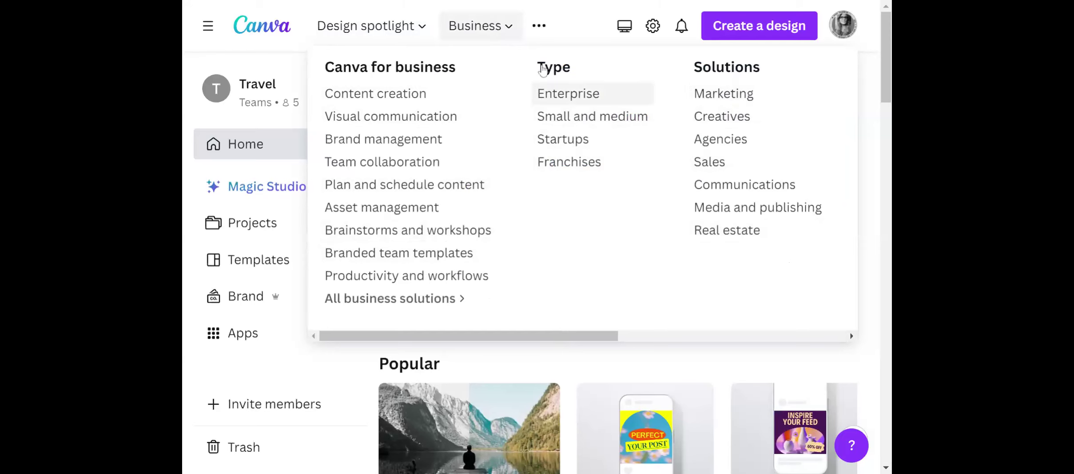
Examine the Education topics and the full list of Learn resources, including the design makers and help links.
mouse_move(543, 26)
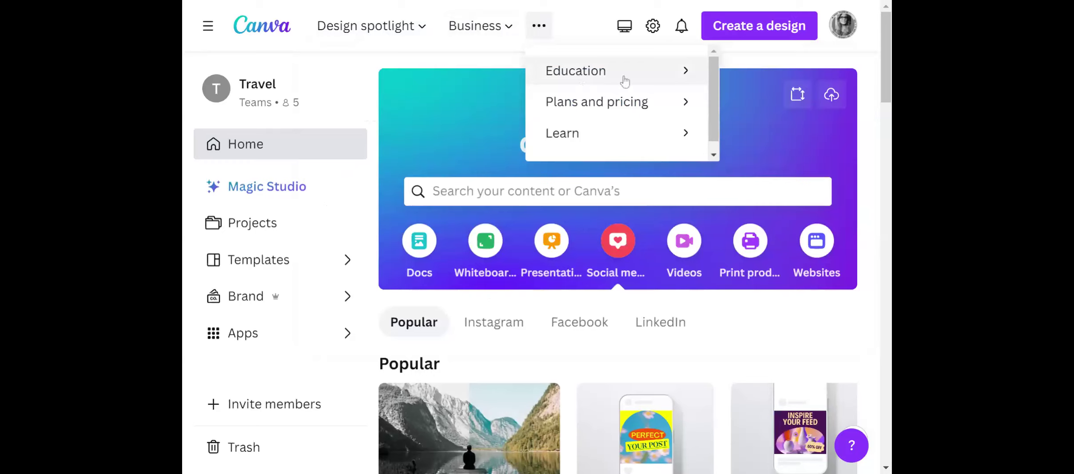
click(682, 78)
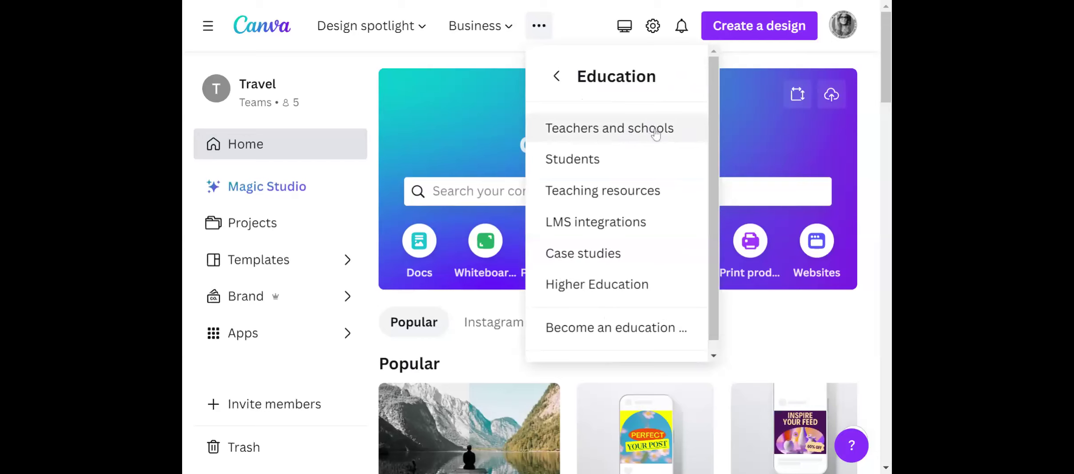
click(556, 75)
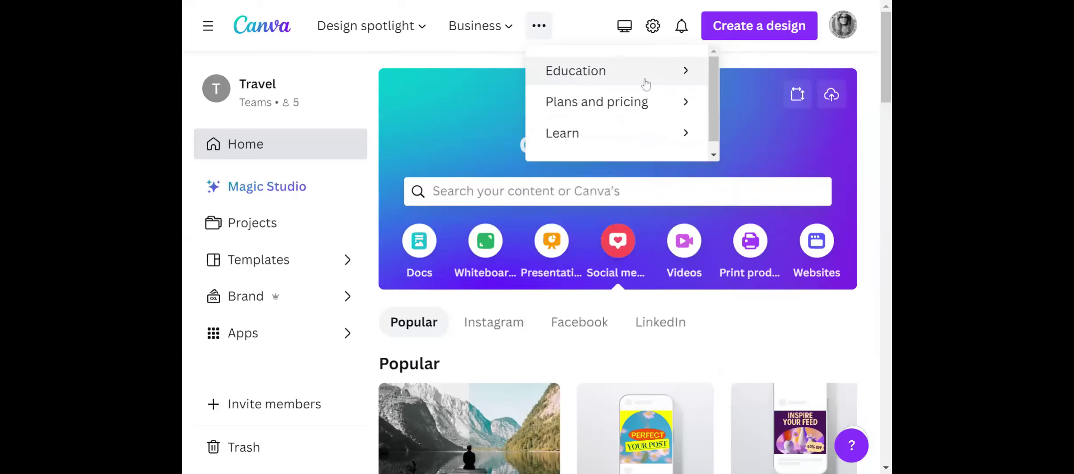
click(687, 135)
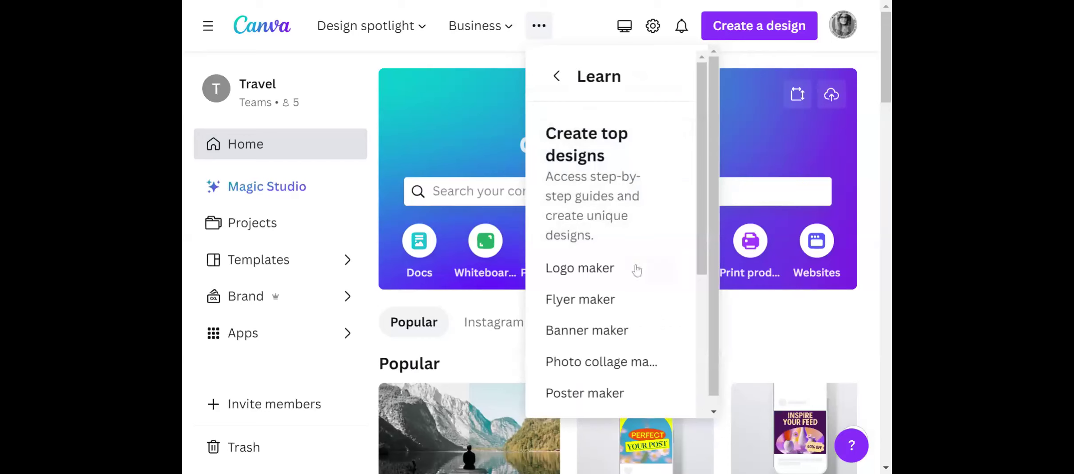
scroll(622, 281, down, 2)
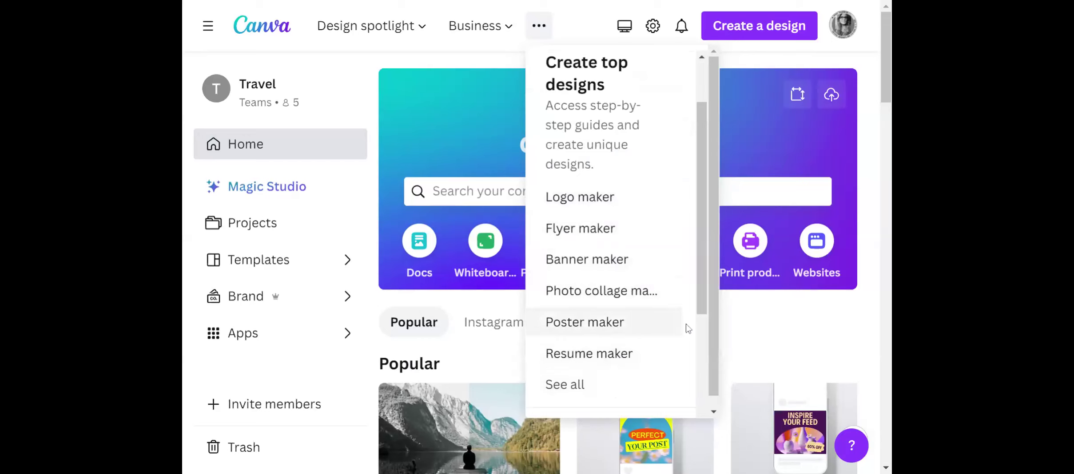
scroll(671, 311, down, 3)
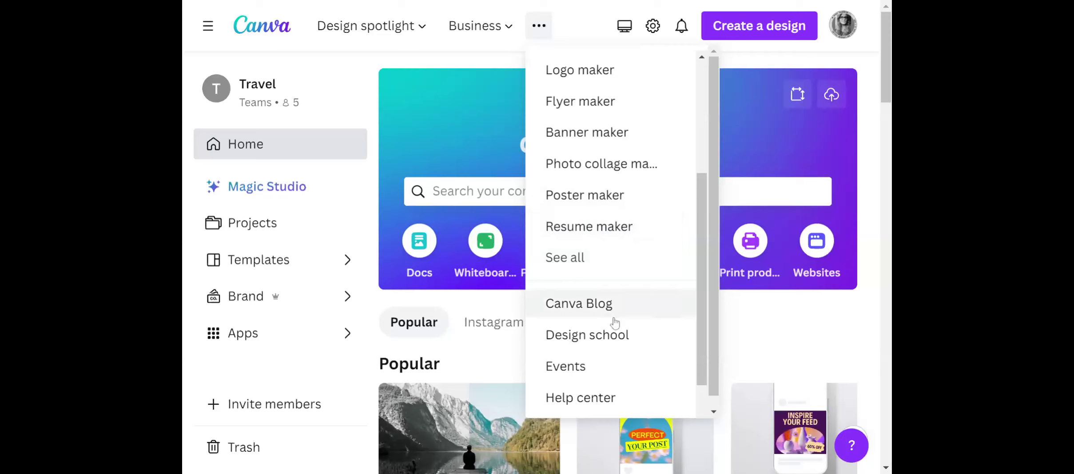
scroll(613, 321, down, 2)
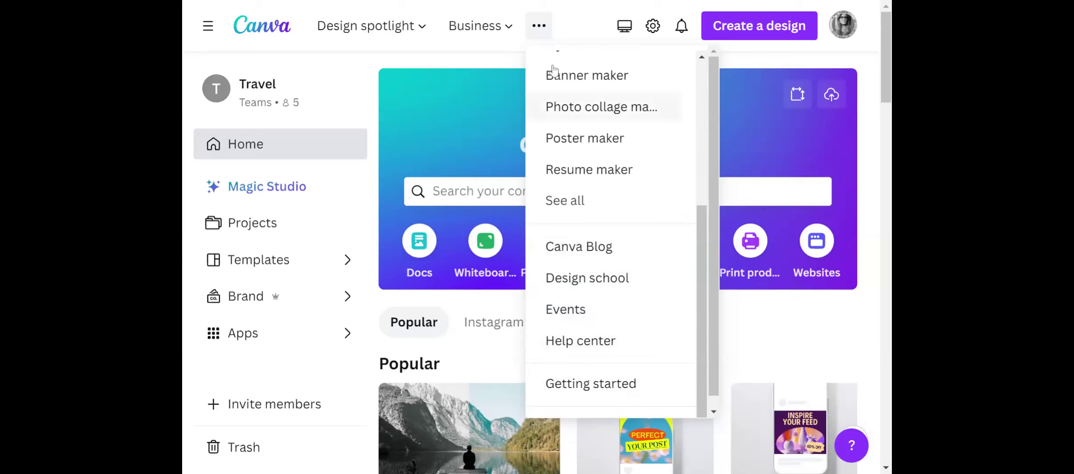
scroll(621, 198, up, 5)
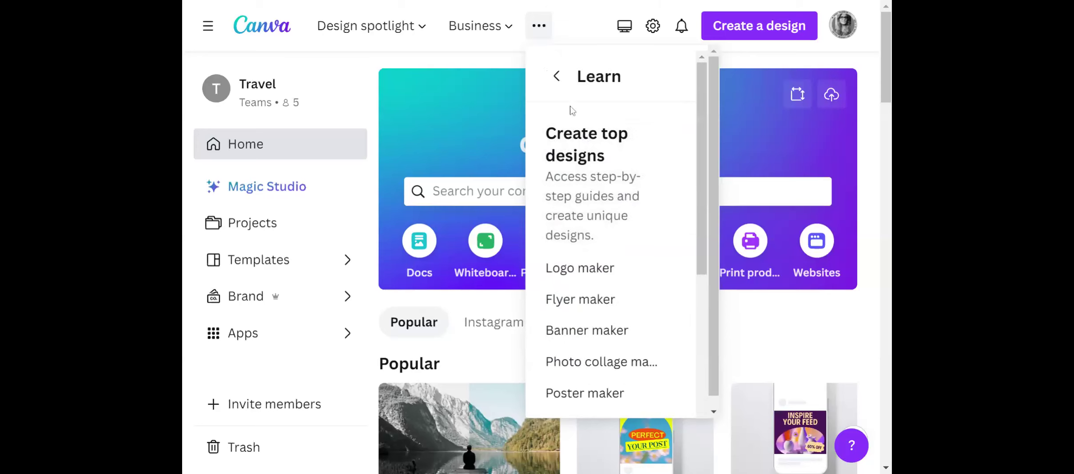
click(556, 77)
Review the Design spotlight categories again and look over the Business solutions.
click(479, 25)
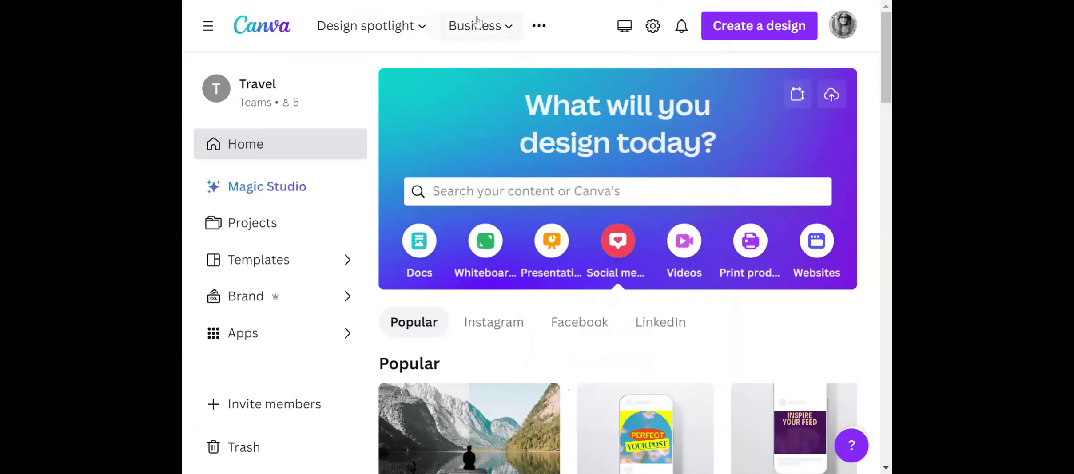
mouse_move(411, 22)
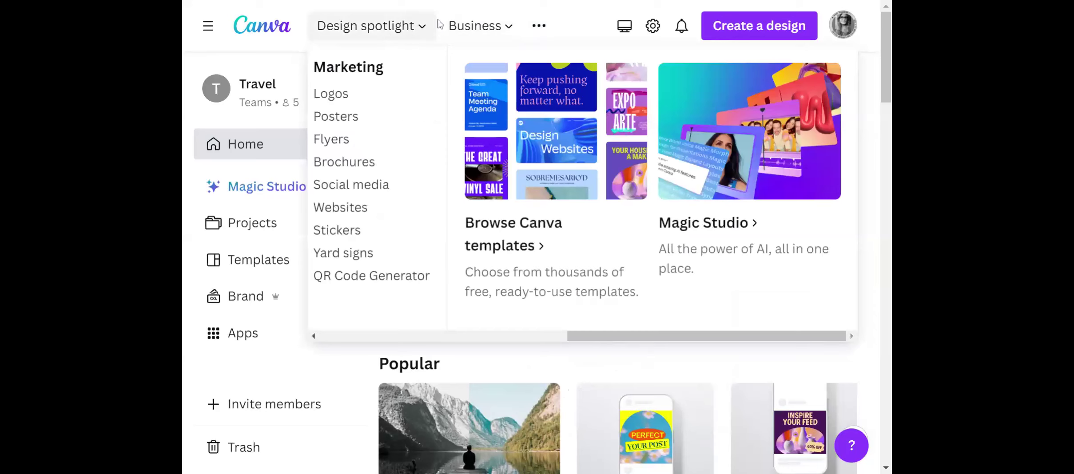
drag(628, 338, 380, 332)
mouse_move(479, 42)
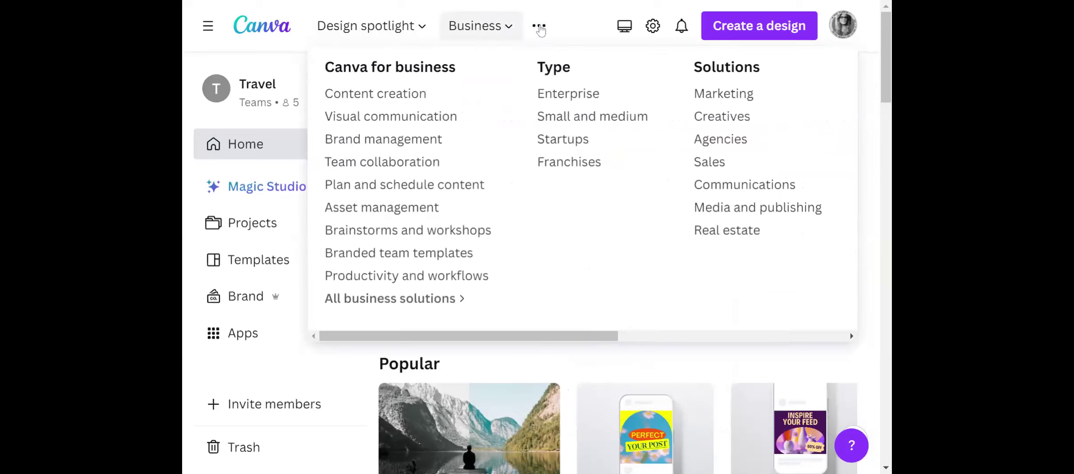
Examine the Plans and pricing options and return to the home page.
mouse_move(542, 28)
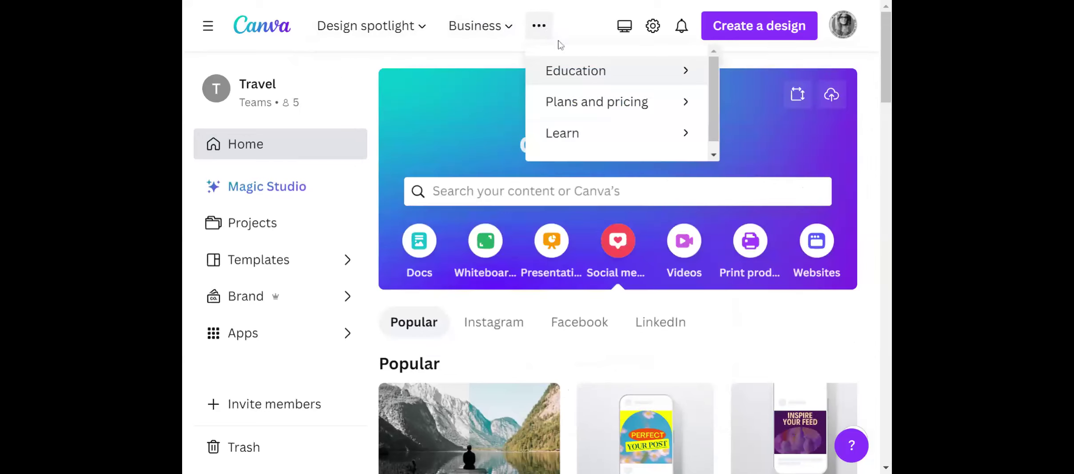
click(587, 104)
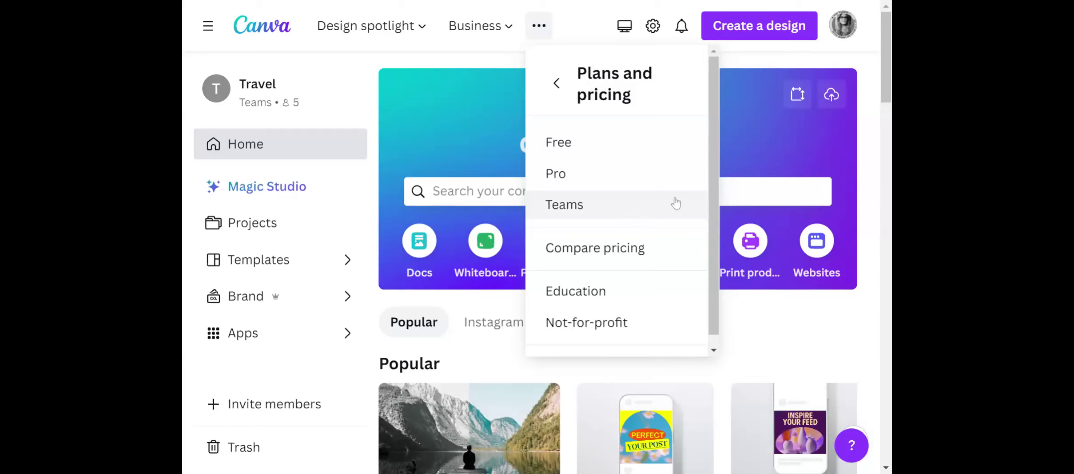
scroll(684, 200, down, 1)
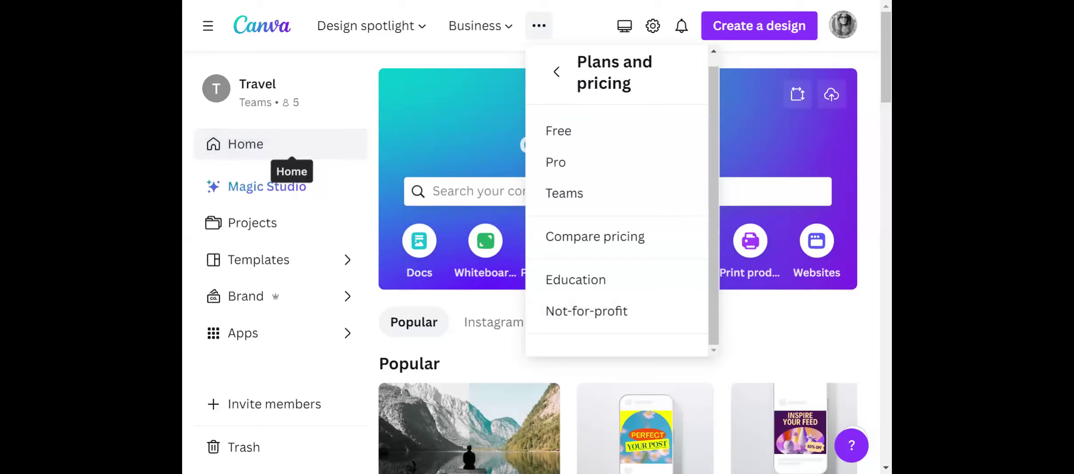
click(301, 144)
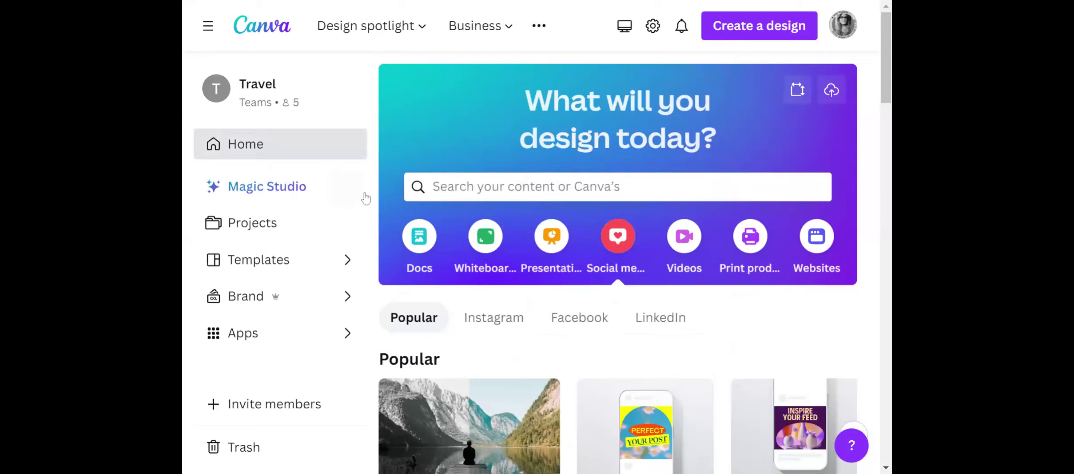
Look through the home page's social media formats for Instagram, Facebook and LinkedIn.
scroll(395, 184, down, 15)
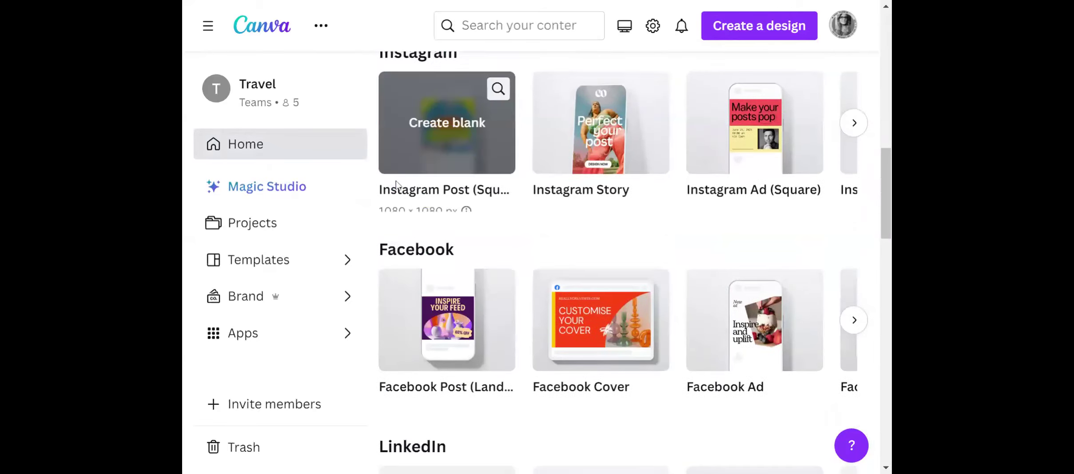
scroll(396, 184, down, 5)
scroll(396, 184, up, 7)
scroll(444, 178, up, 6)
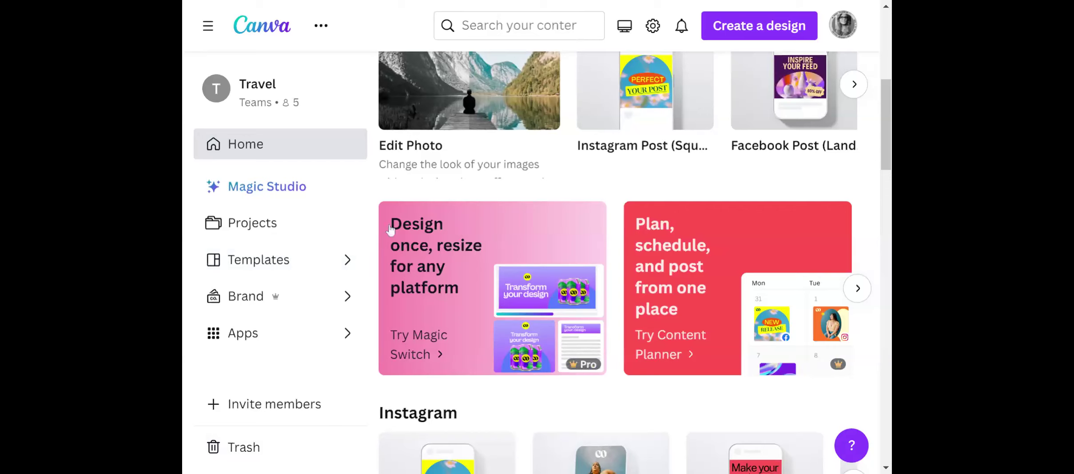
Open the template library and look over its Valentine's Day feature, Featured Collections and Popular Topics.
click(298, 265)
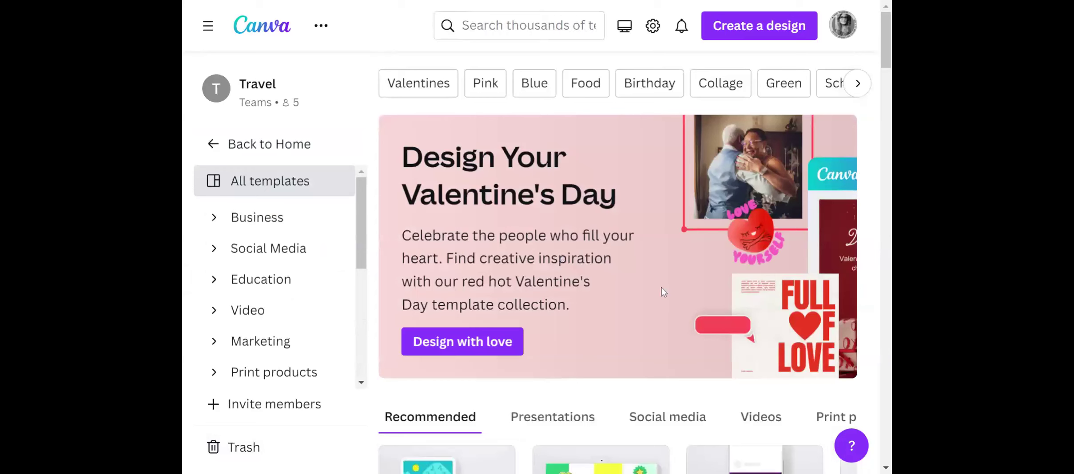
scroll(662, 288, down, 8)
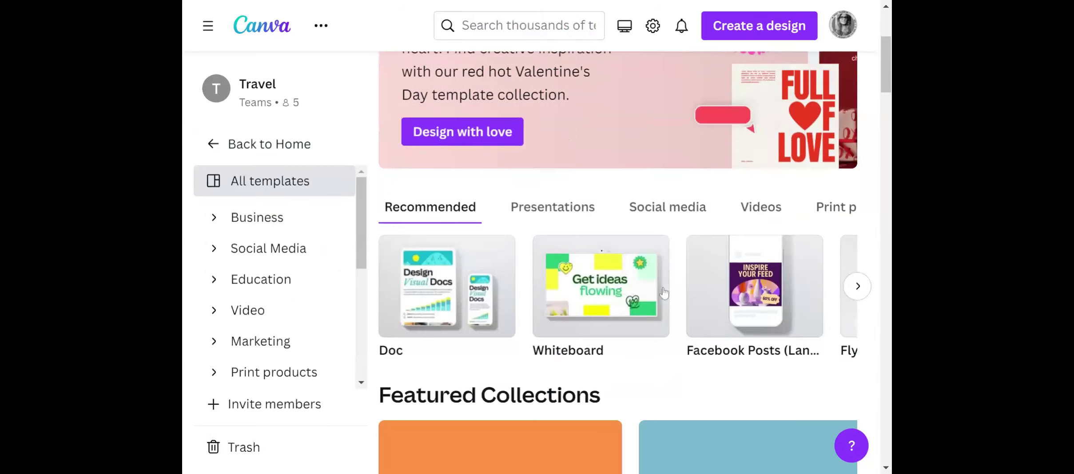
scroll(664, 292, down, 8)
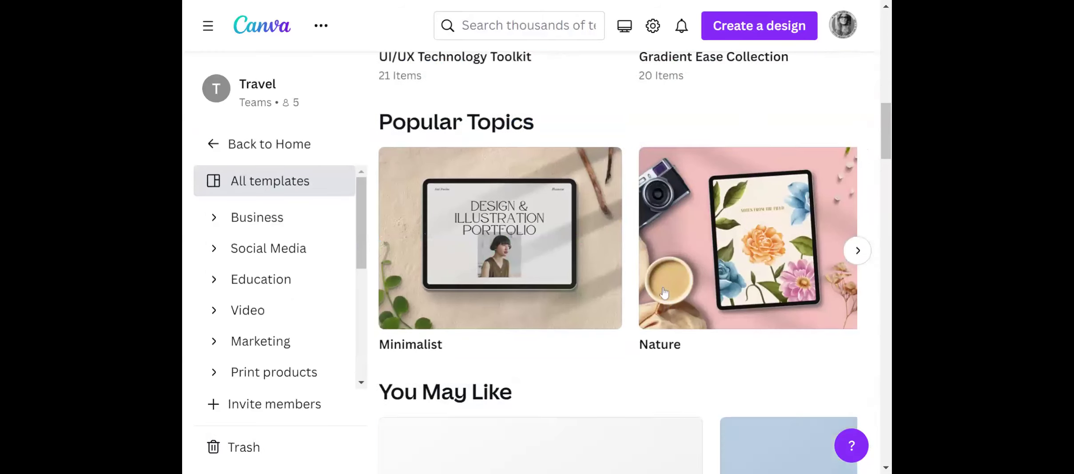
scroll(588, 353, down, 1)
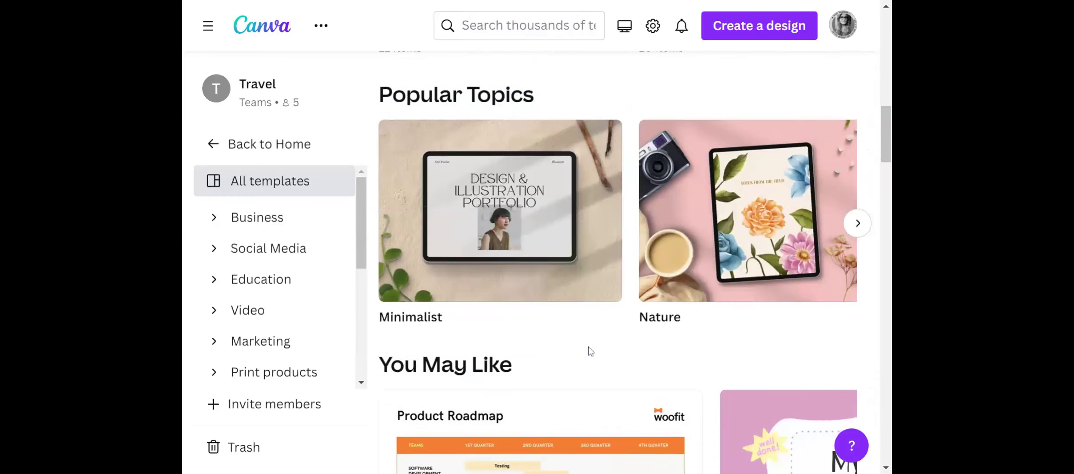
scroll(590, 351, up, 2)
scroll(589, 348, up, 10)
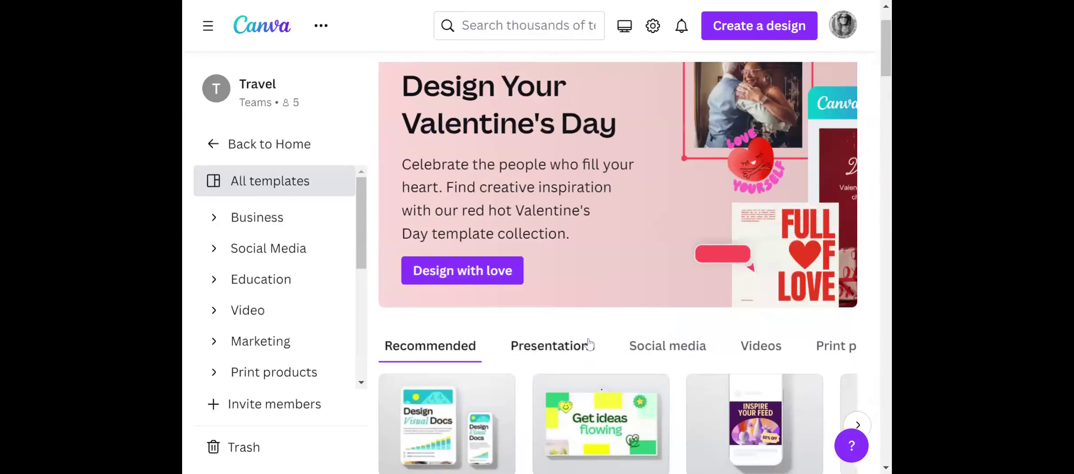
scroll(853, 393, down, 3)
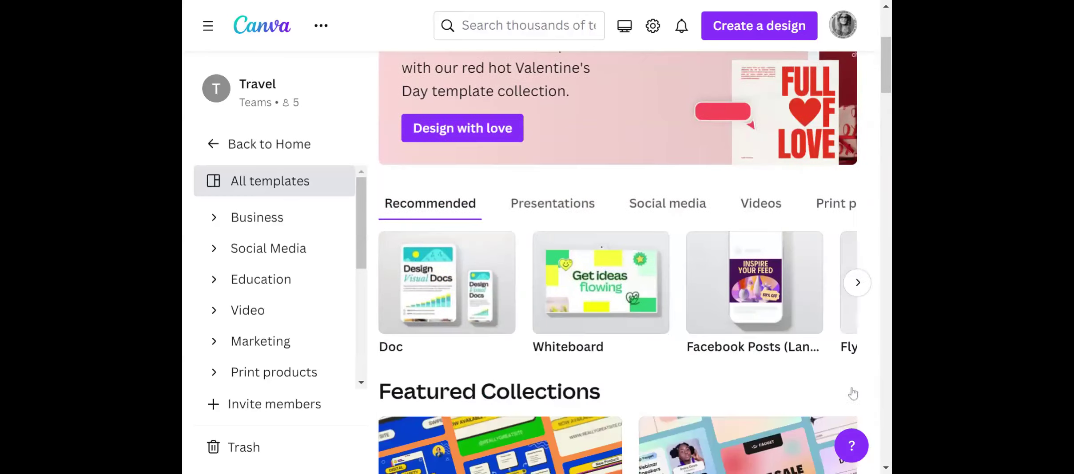
Look through the Recommended template formats and show the Social media formats.
click(856, 283)
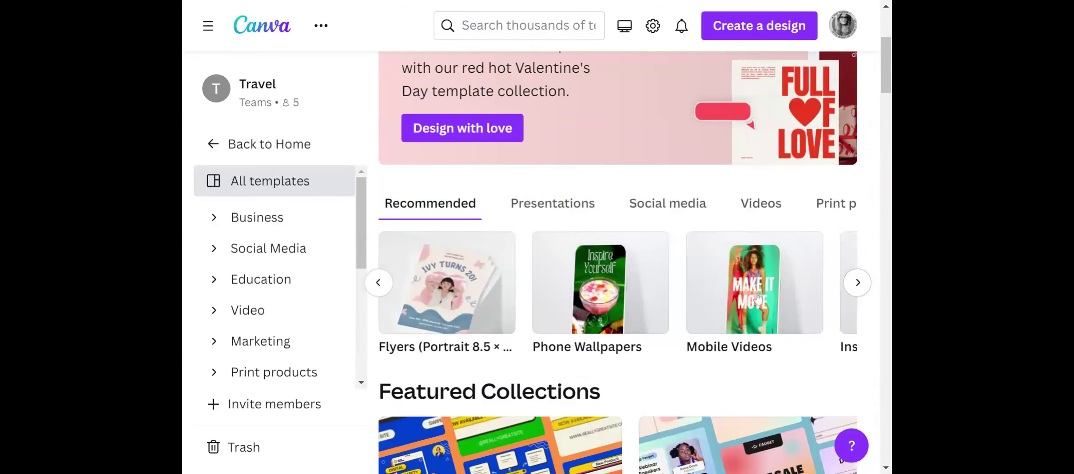
click(859, 288)
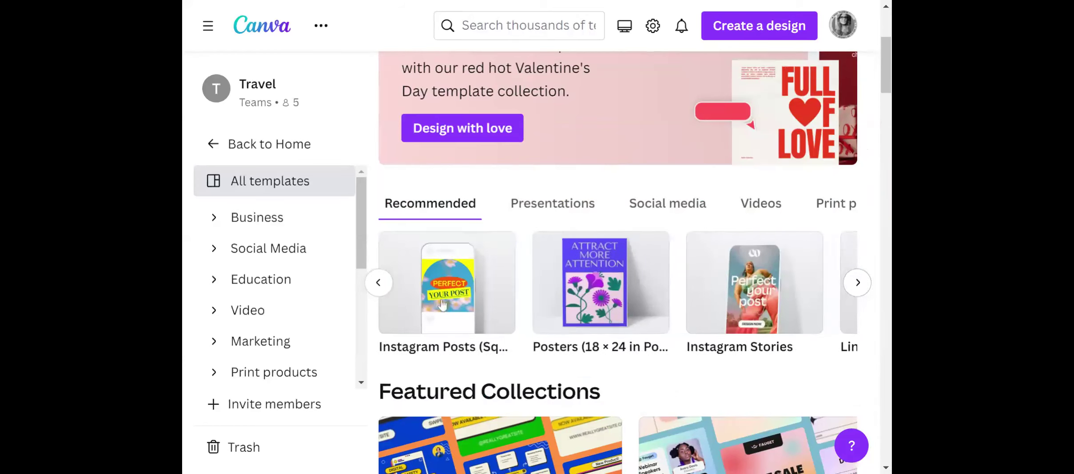
click(378, 283)
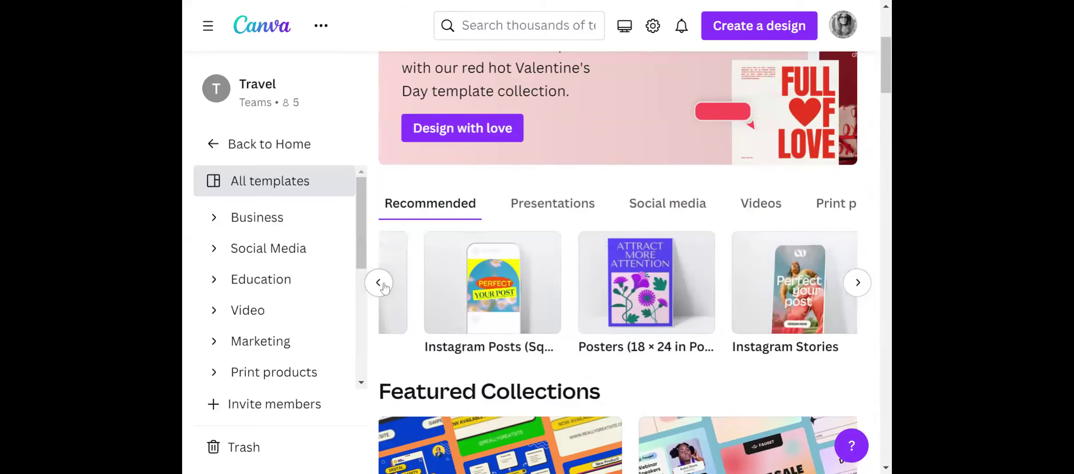
click(649, 201)
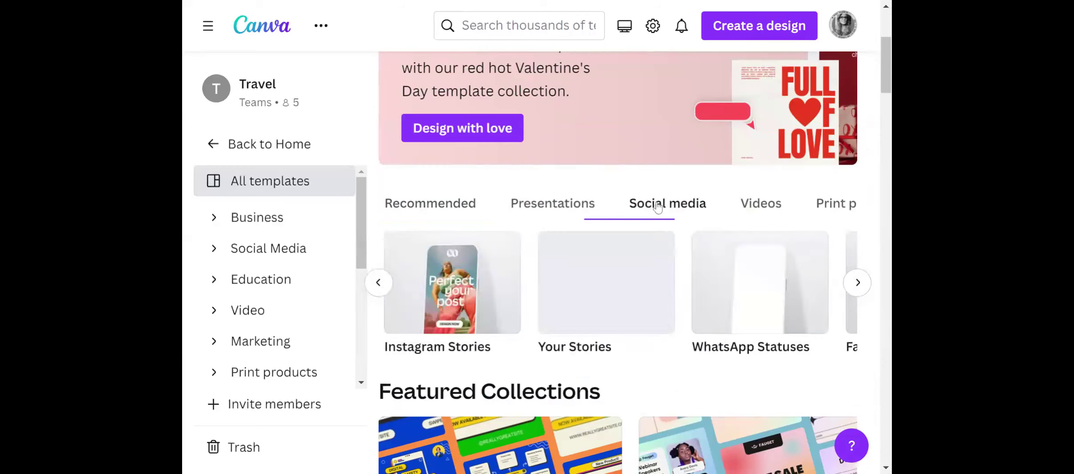
Examine the library's template sections, from Featured Collections through You May Like and Trending Near You to Business Cards, Instagram Posts and Presentations.
scroll(698, 277, down, 5)
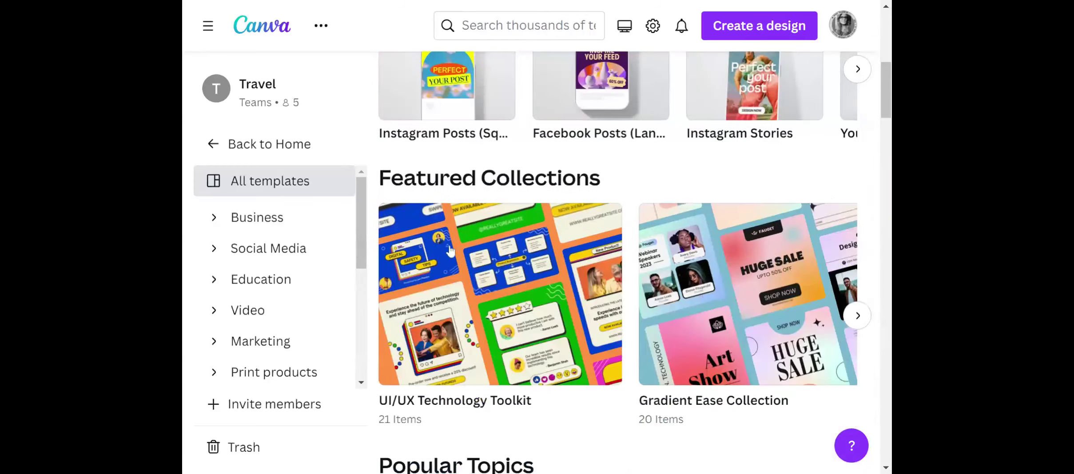
scroll(546, 270, down, 6)
scroll(546, 270, down, 8)
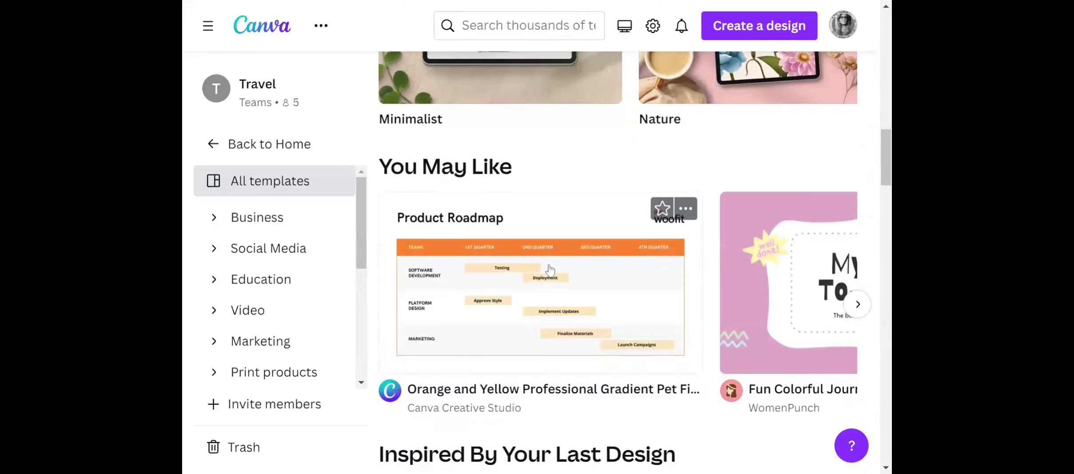
scroll(550, 269, down, 5)
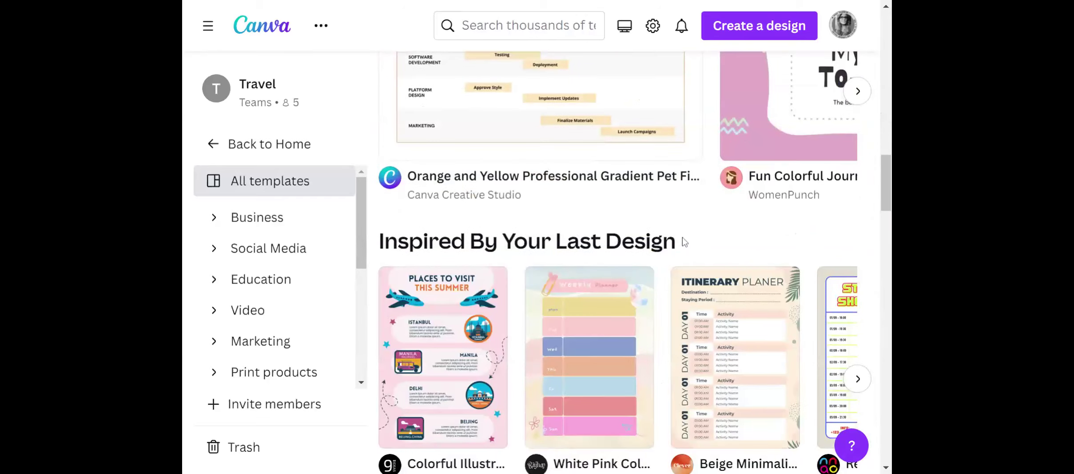
scroll(685, 240, down, 5)
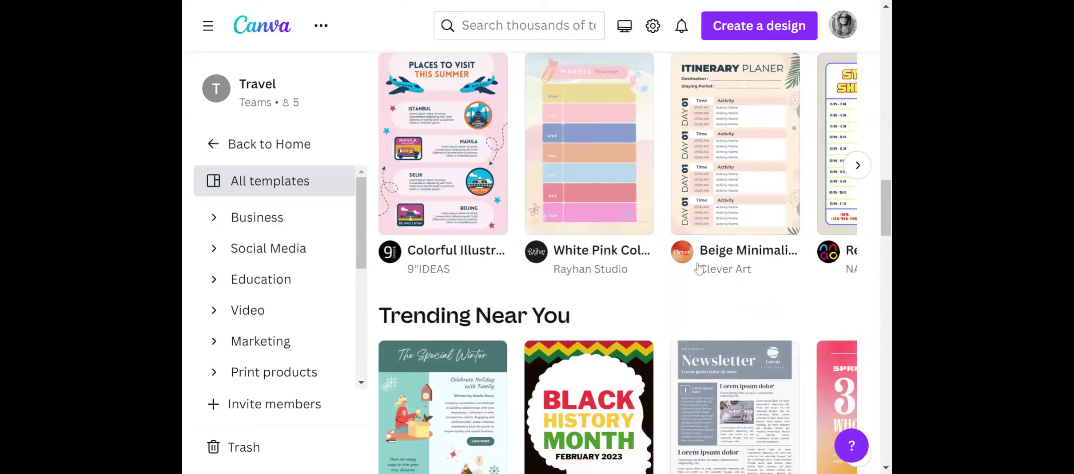
scroll(701, 269, down, 5)
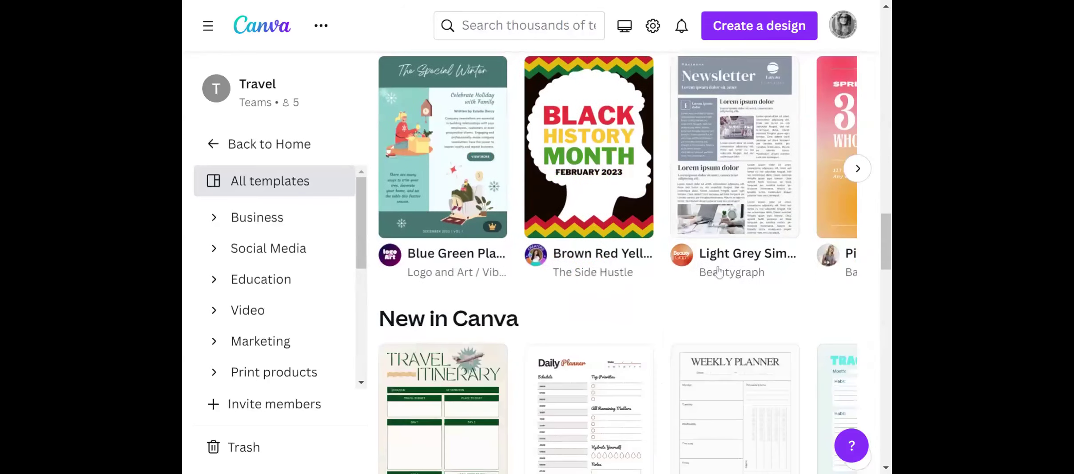
scroll(719, 271, down, 8)
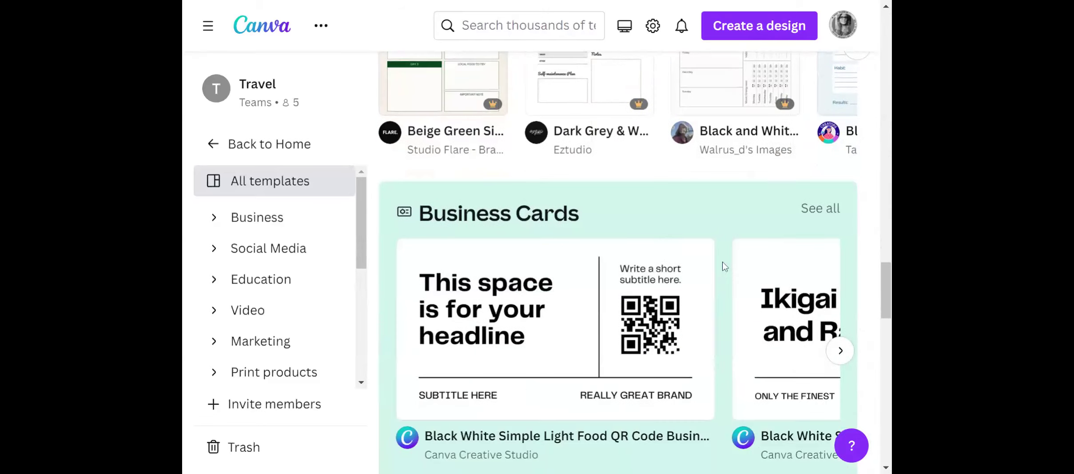
scroll(723, 266, down, 5)
scroll(710, 270, down, 5)
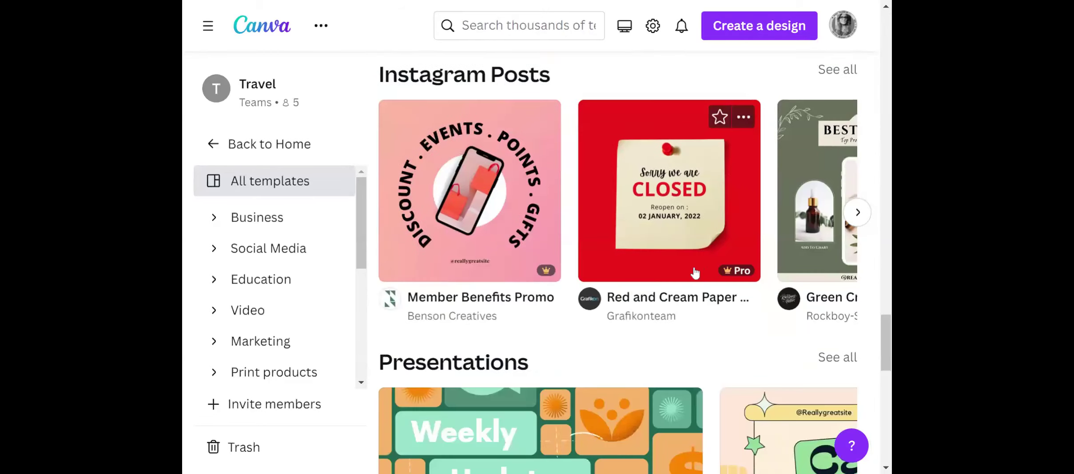
scroll(695, 273, up, 3)
scroll(694, 276, down, 3)
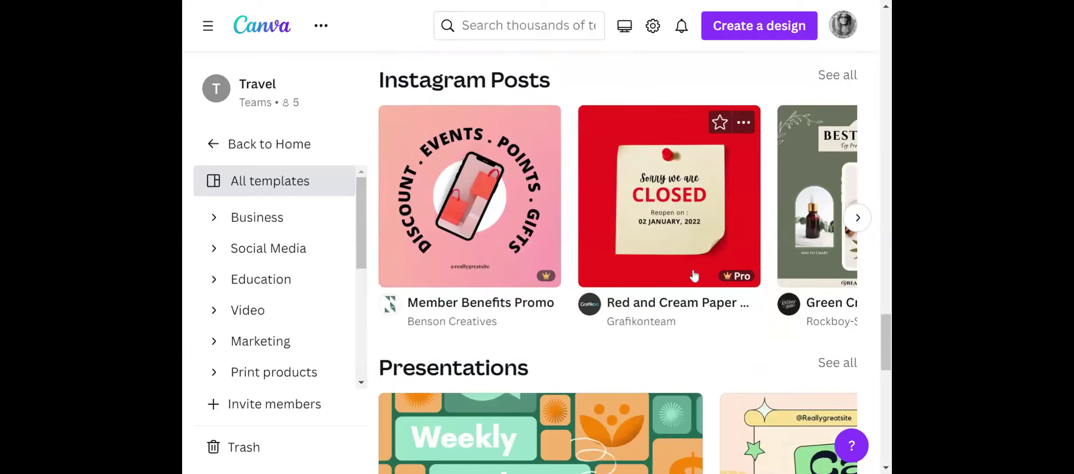
scroll(694, 276, up, 20)
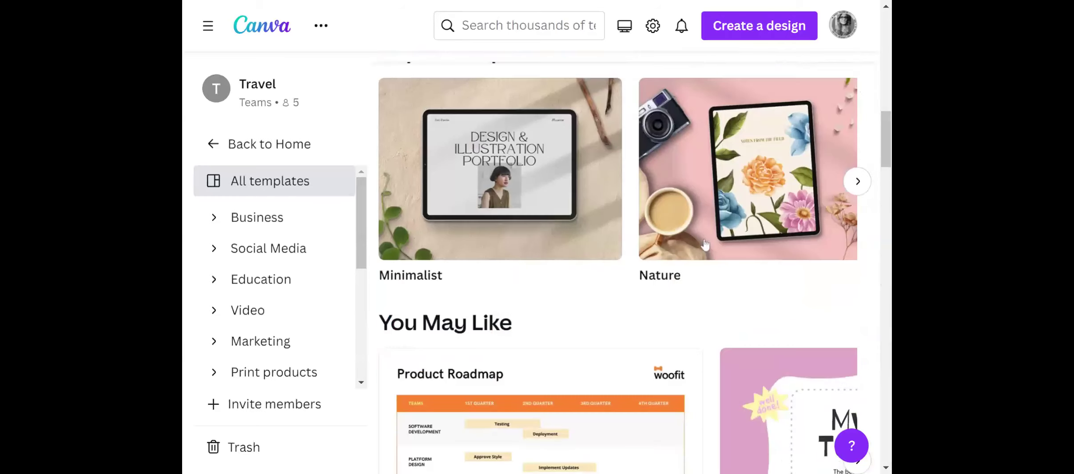
Search the template library for "travel agency".
scroll(706, 244, up, 10)
click(528, 26)
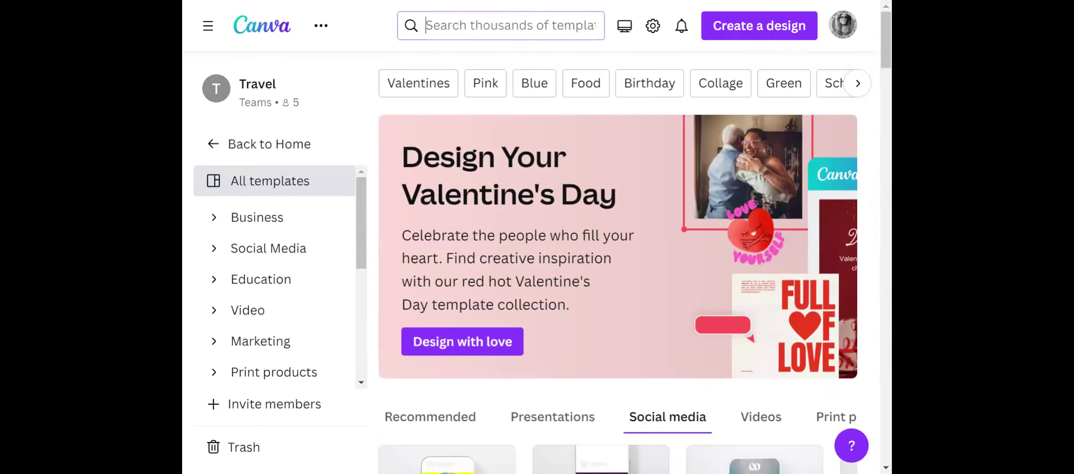
text(Travel Agency)
key(Return)
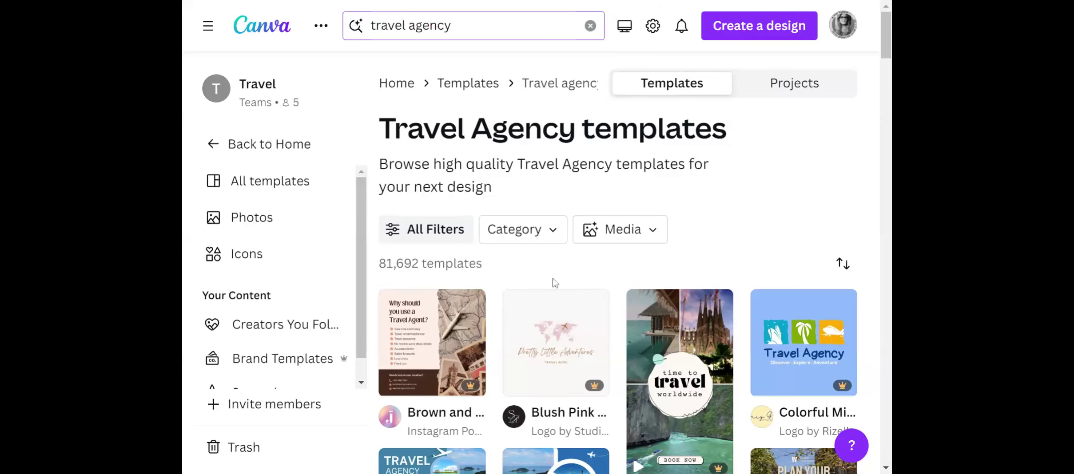
Look through the Travel Agency template results for logos, flyers and social media posts.
scroll(554, 283, down, 5)
scroll(563, 283, down, 3)
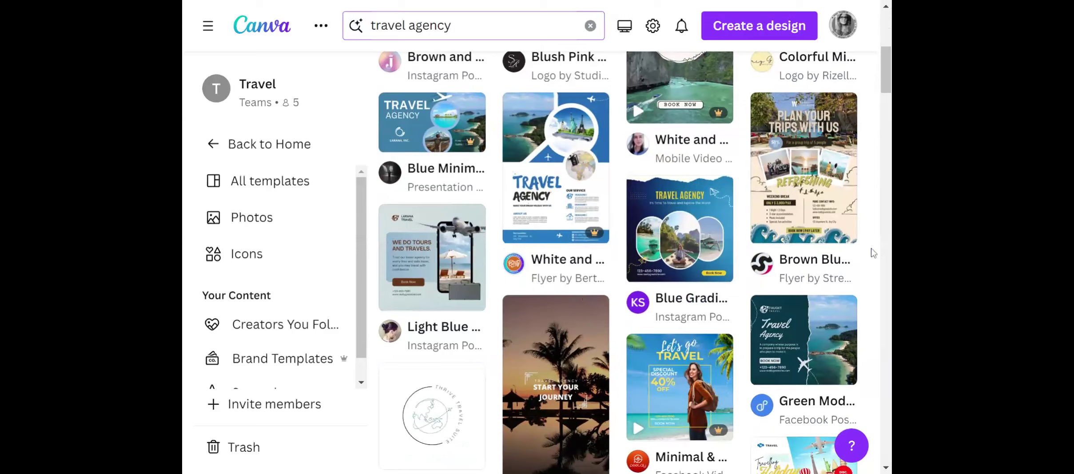
scroll(805, 288, up, 5)
scroll(805, 288, up, 1)
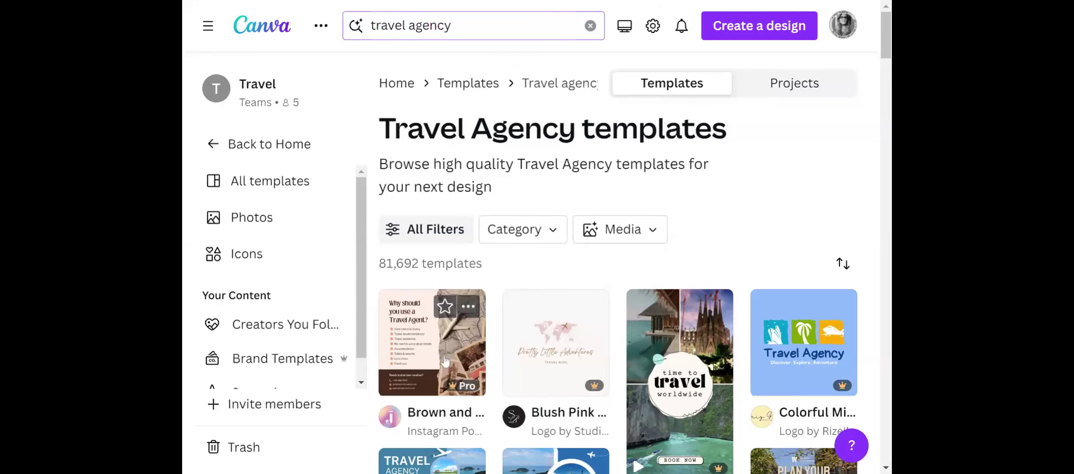
scroll(445, 362, down, 3)
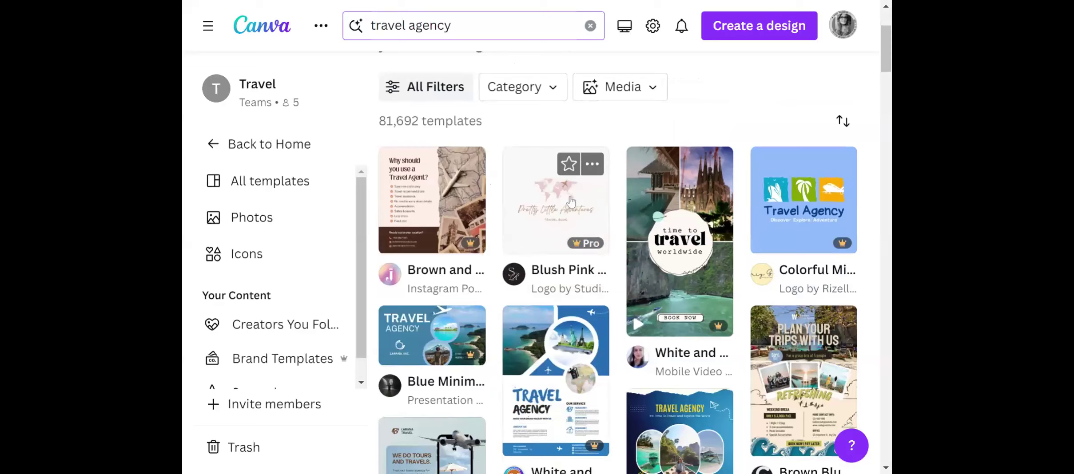
Open the details of the Blush Pink World Map Travel Agency Logo and examine the similar templates under More like this.
click(571, 201)
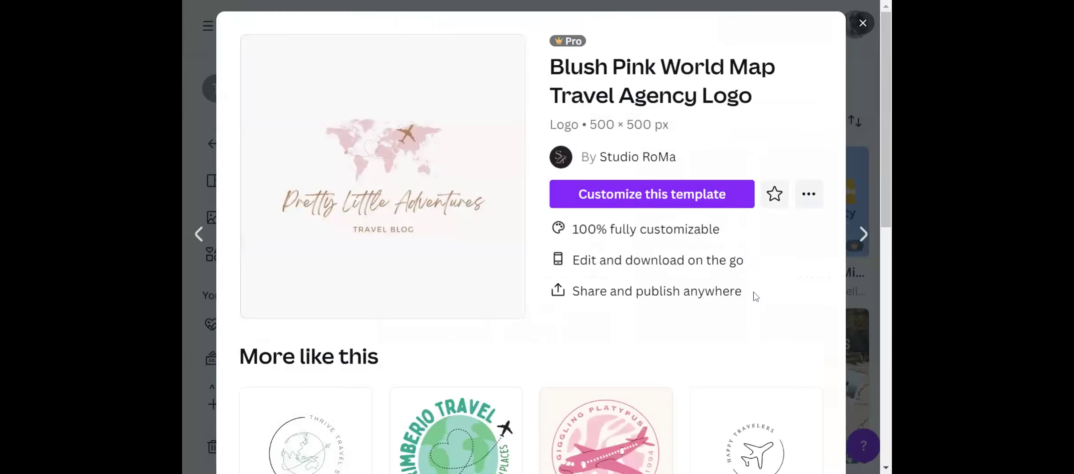
scroll(756, 295, down, 1)
scroll(751, 302, up, 1)
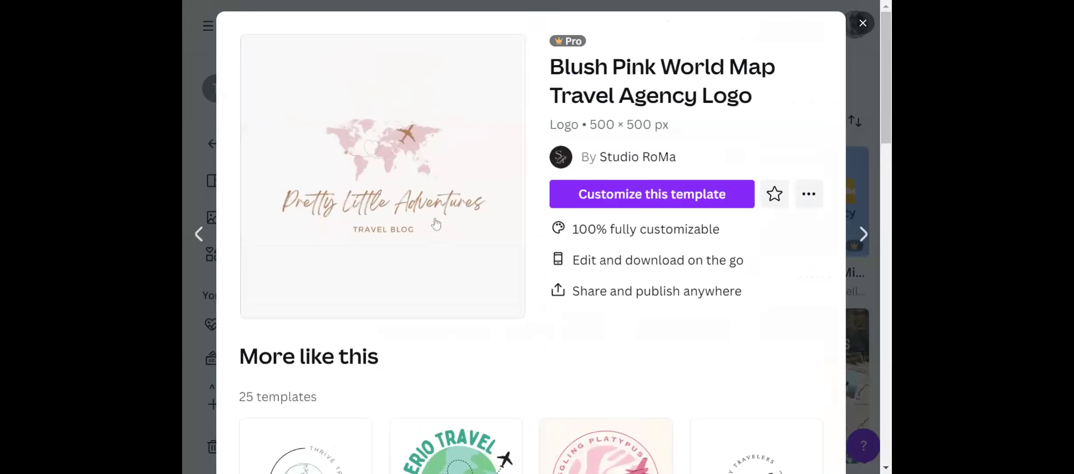
scroll(648, 314, down, 3)
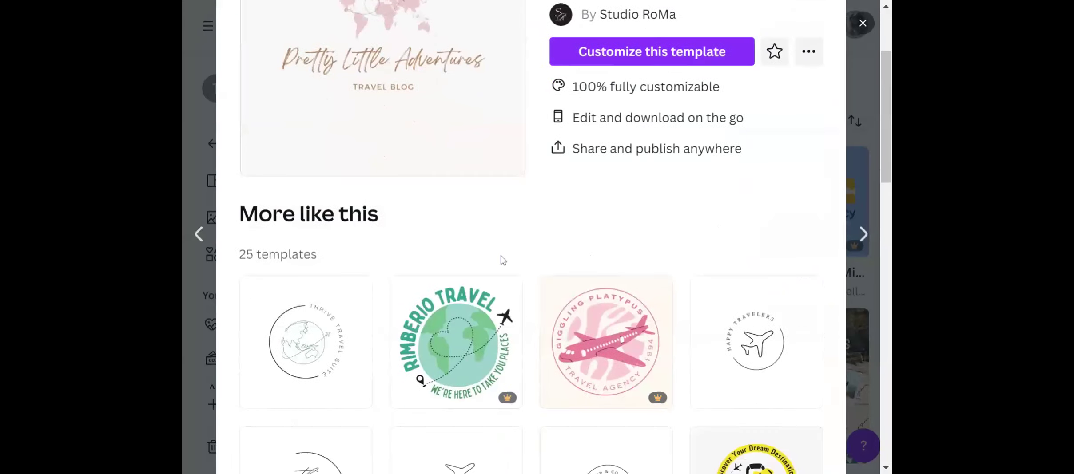
scroll(491, 205, down, 1)
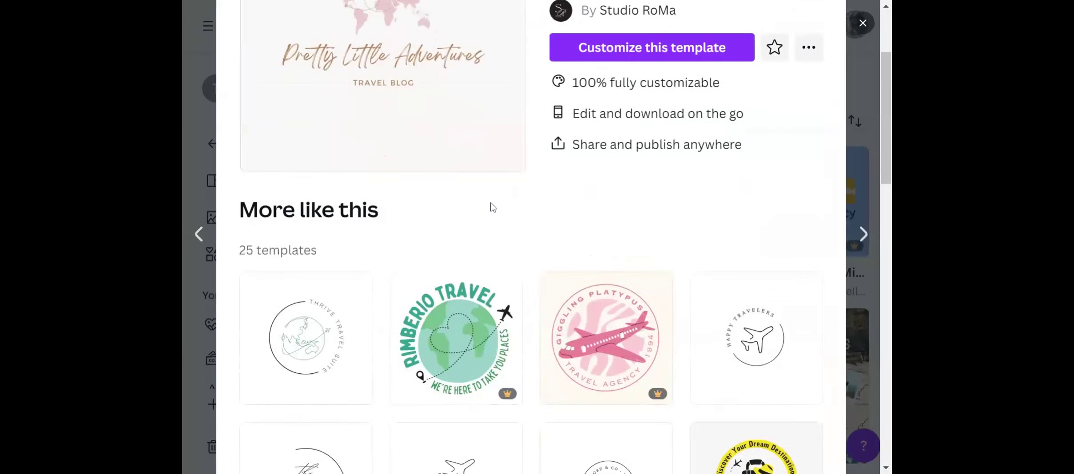
scroll(491, 208, down, 6)
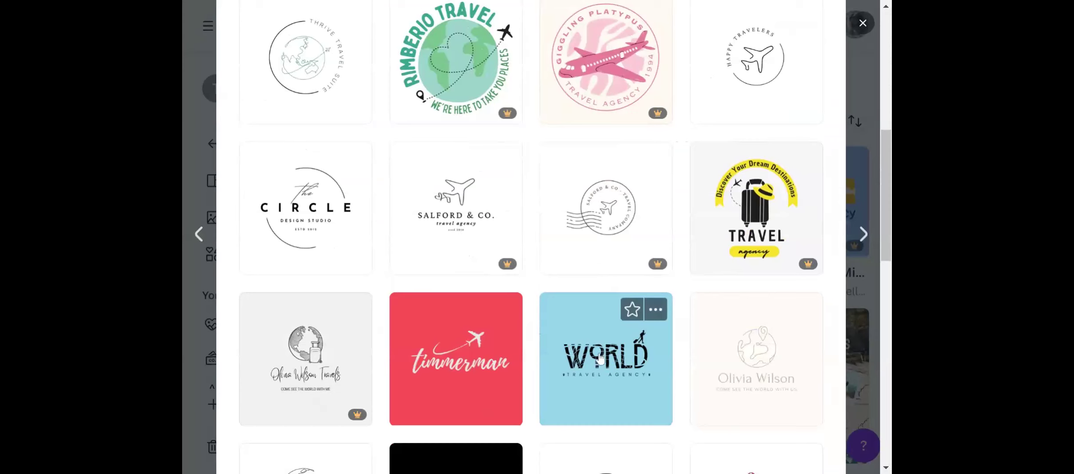
scroll(599, 357, down, 5)
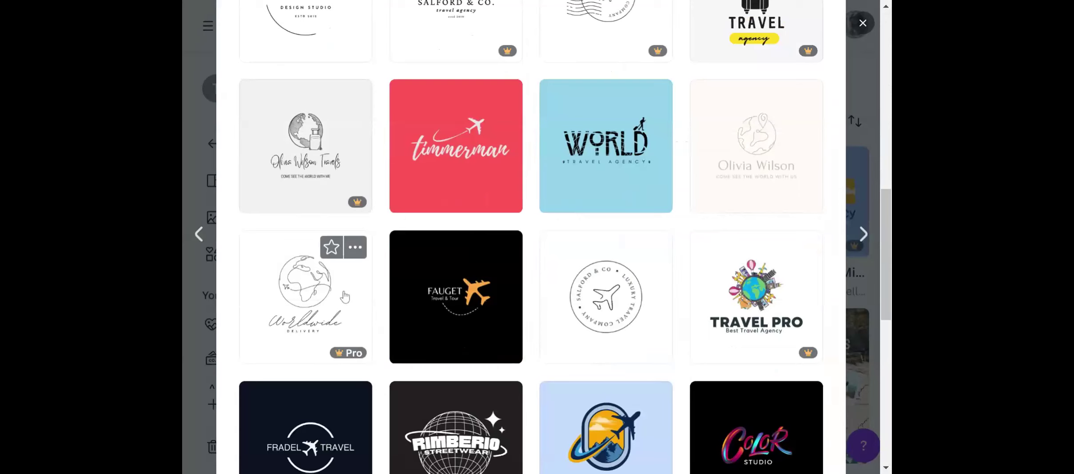
scroll(344, 297, down, 5)
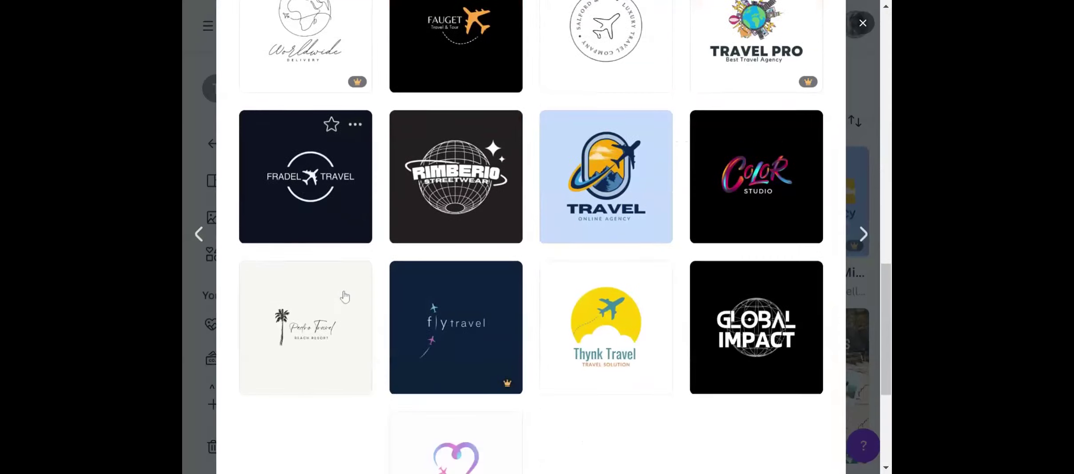
scroll(345, 297, up, 10)
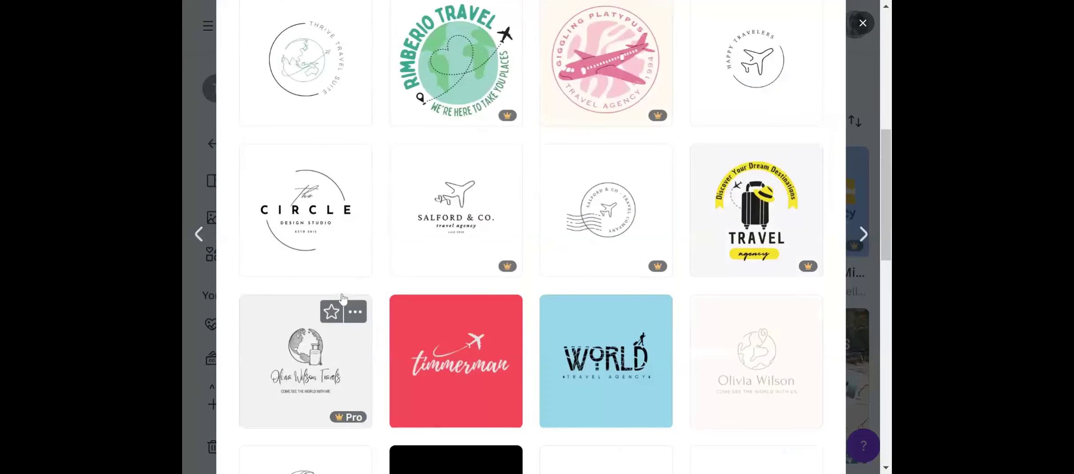
scroll(360, 283, up, 8)
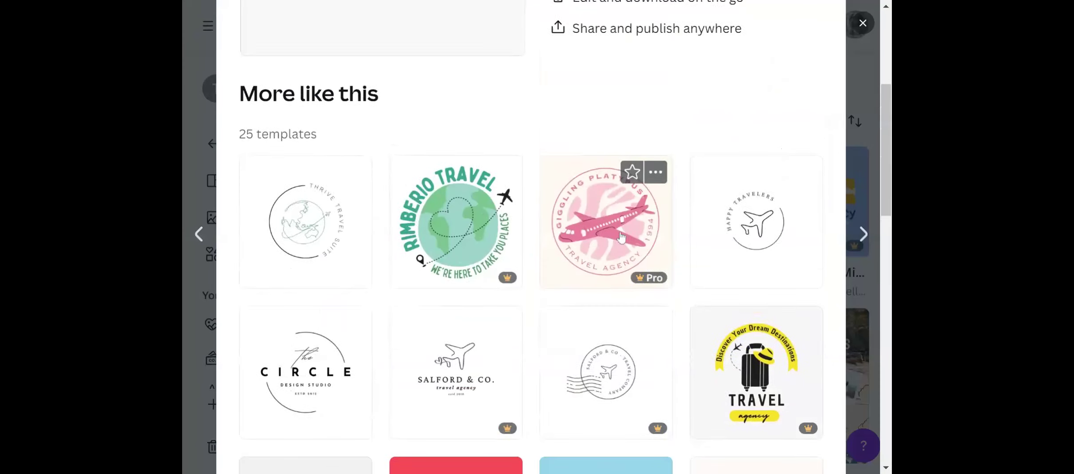
Start customizing the Blush Pink World Map Travel Agency Logo template in the editor and show the available design styles.
click(647, 133)
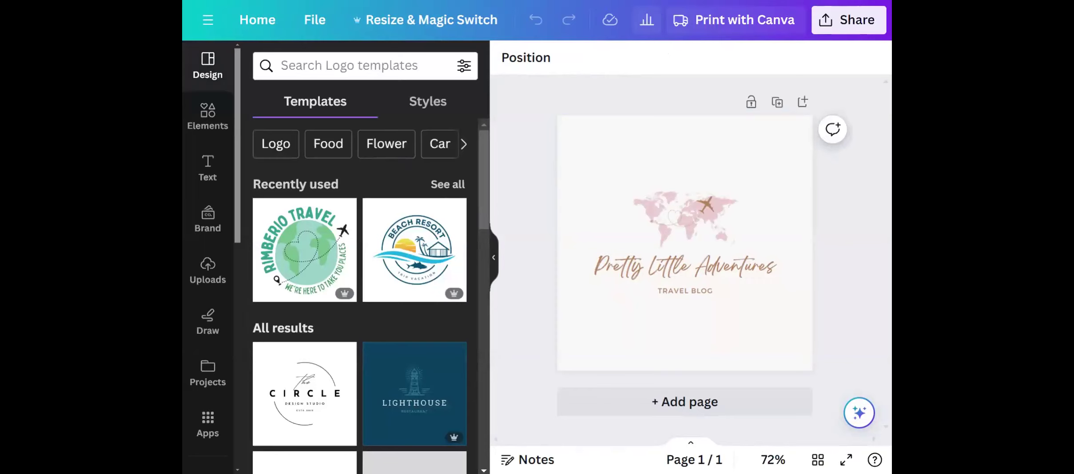
click(425, 109)
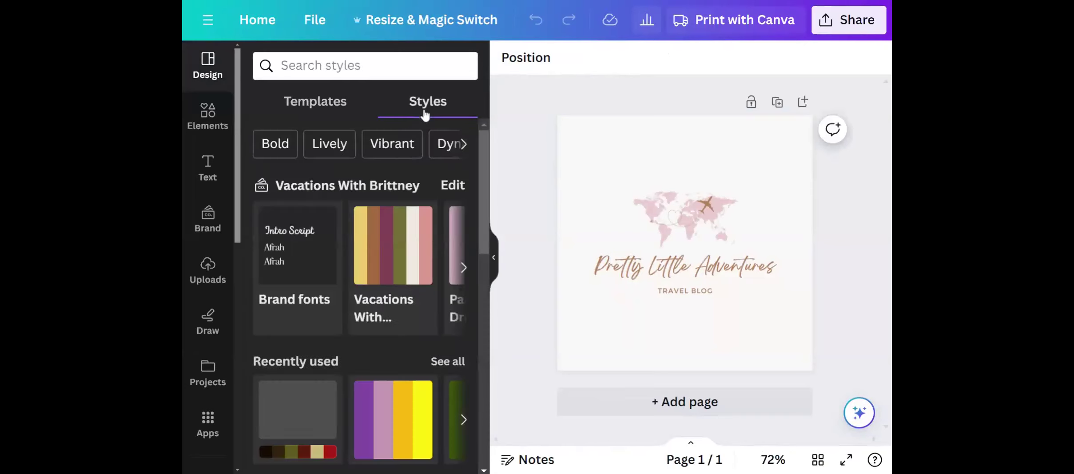
Try the Vacations With Brittney and Pasture of Dreams brand color palettes on the logo design.
scroll(324, 260, down, 5)
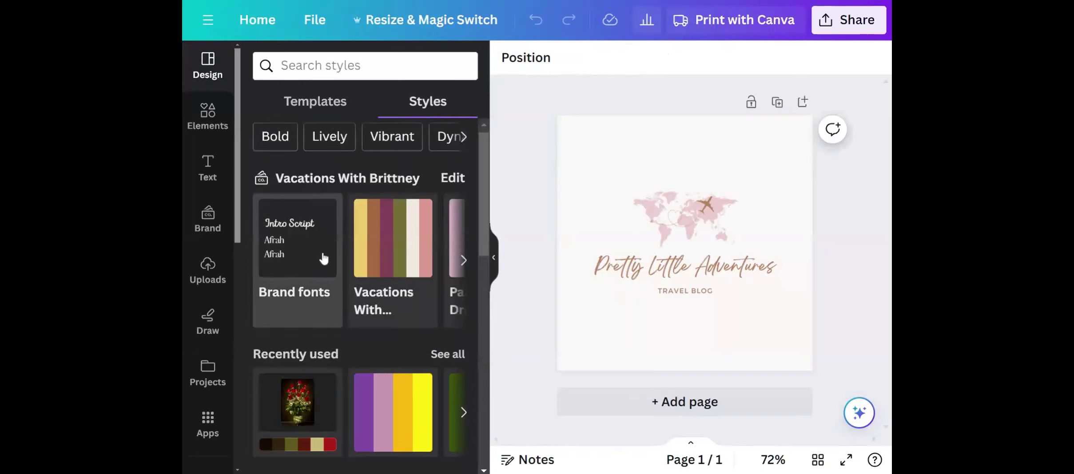
scroll(324, 260, up, 5)
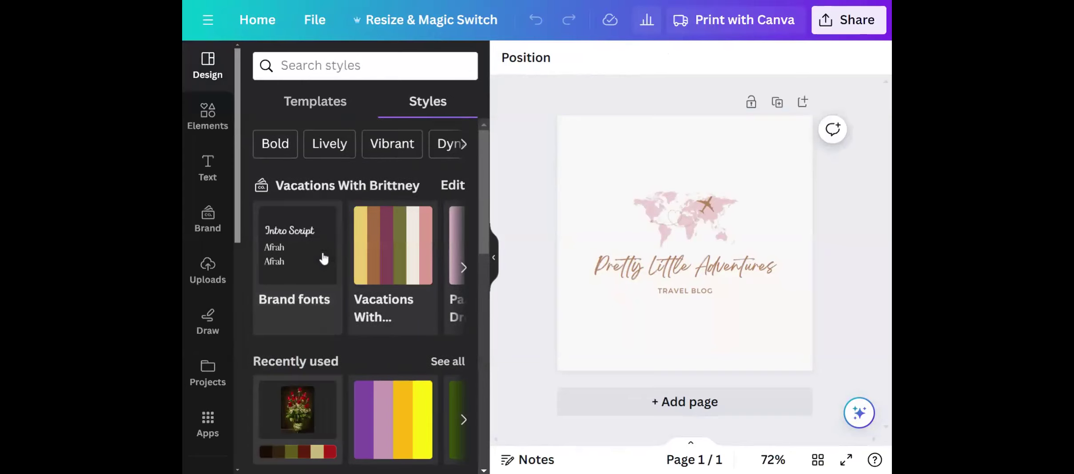
click(408, 255)
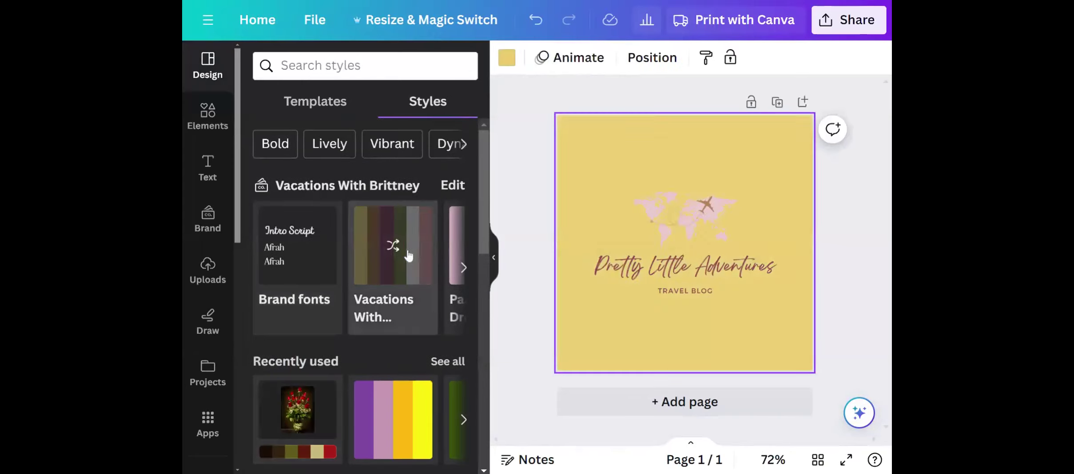
click(464, 268)
click(349, 251)
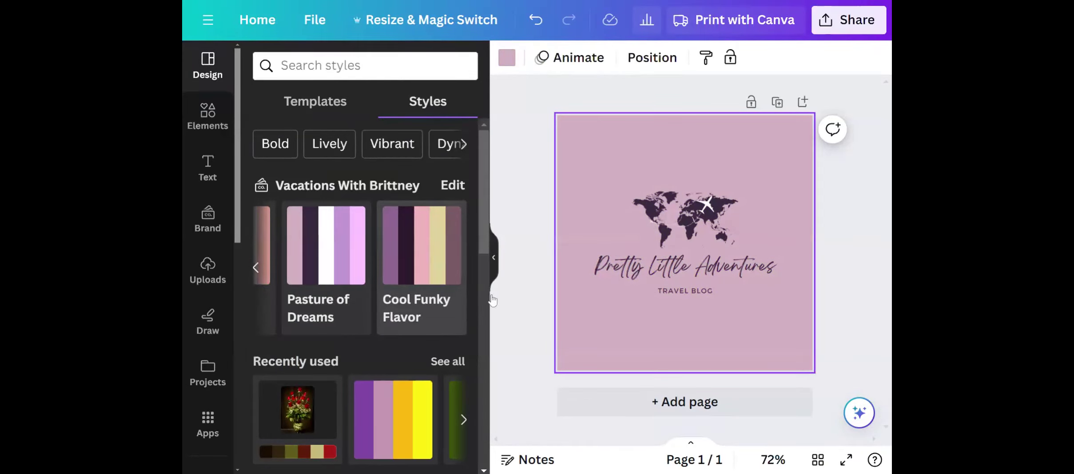
Recolor the logo with the recently used purple, mauve, orange and yellow palette, and look through the other style categories.
scroll(433, 303, down, 5)
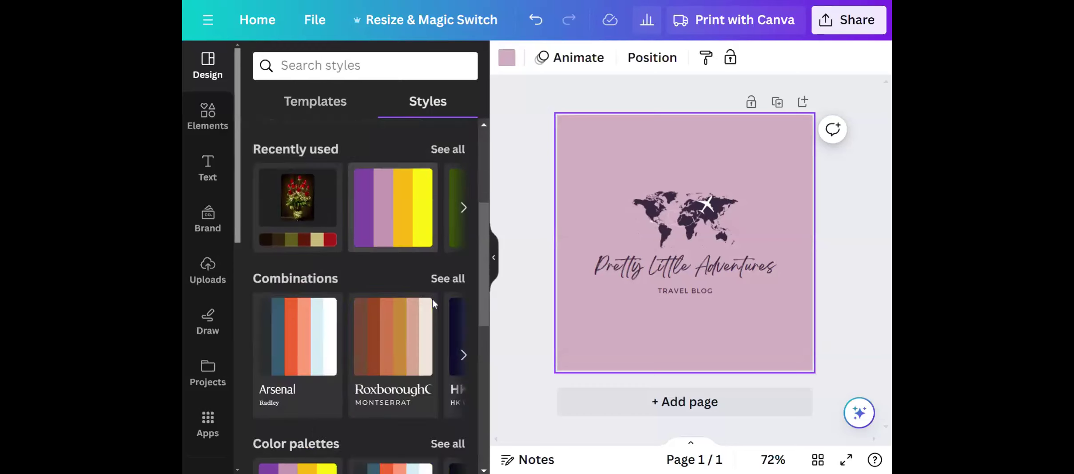
click(387, 214)
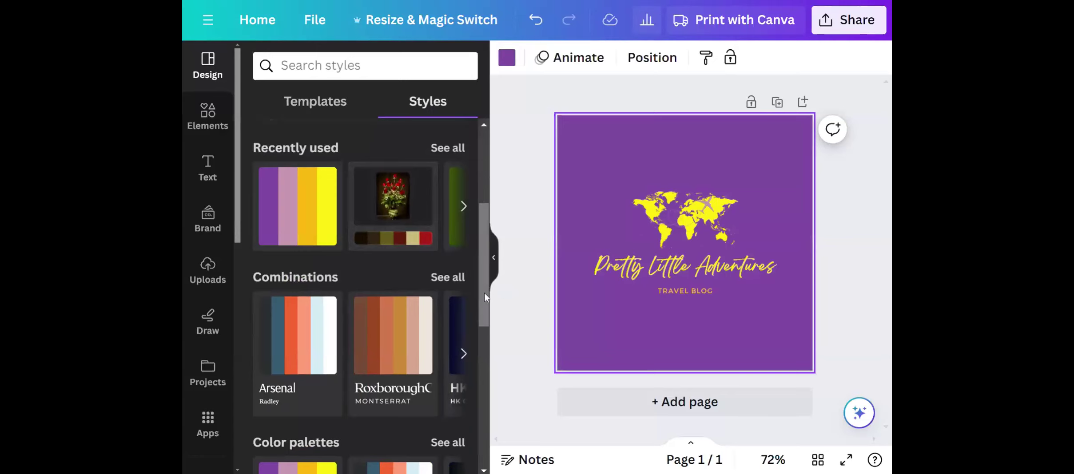
scroll(444, 351, down, 3)
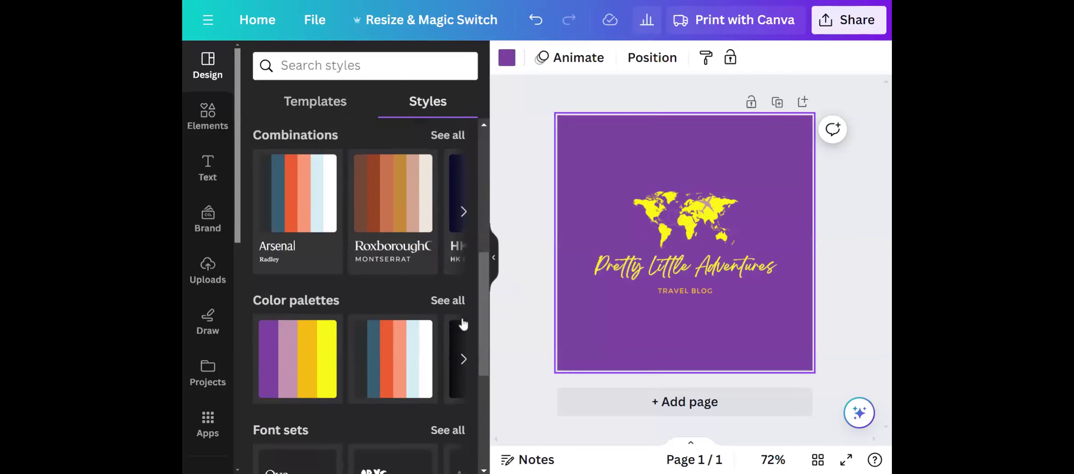
Search the design elements for "Clouds".
click(221, 126)
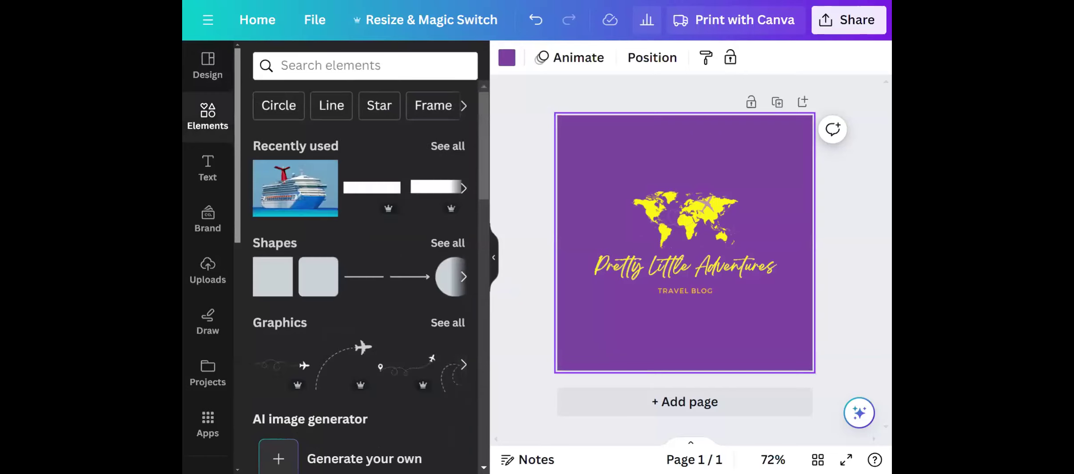
click(329, 66)
click(315, 199)
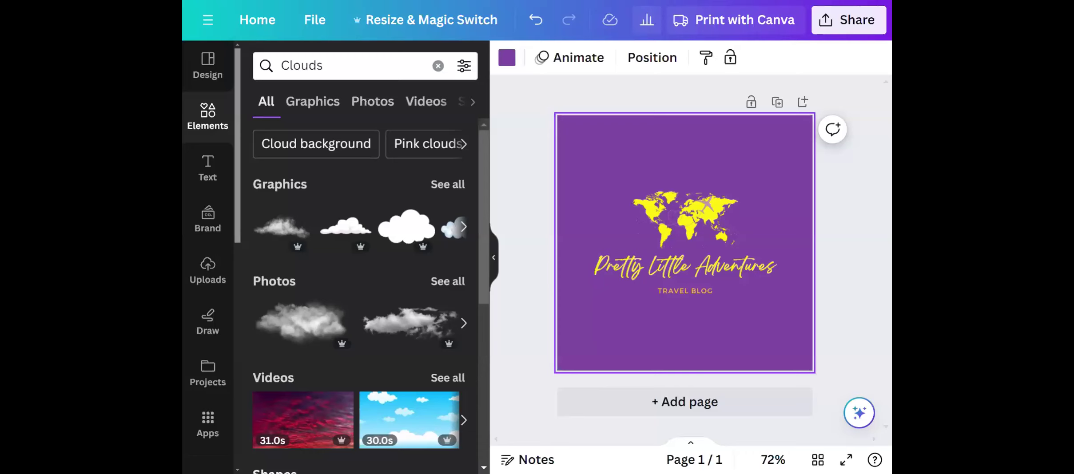
Replace the element search with the recent search "Flying airplane".
click(337, 66)
key(BackSpace)
key(BackSpace)
key(BackSpace)
key(BackSpace)
key(BackSpace)
key(BackSpace)
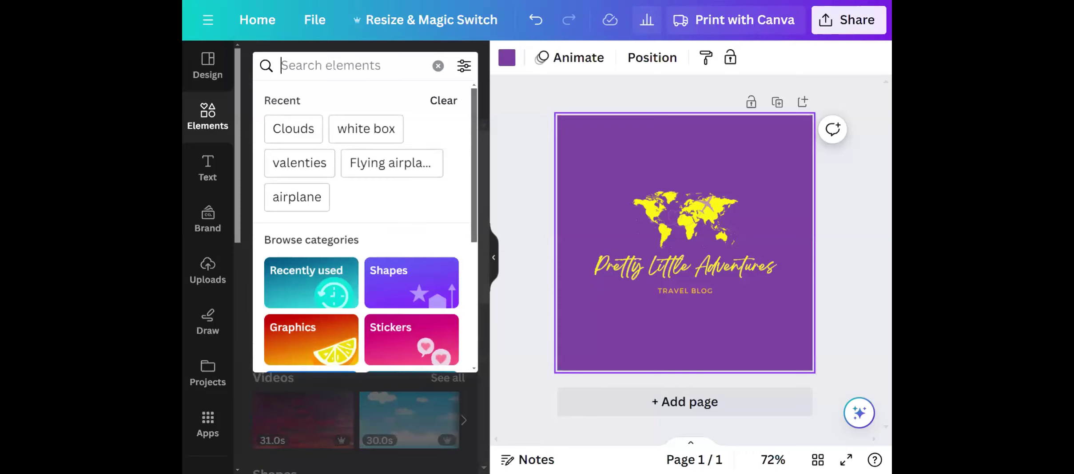
click(385, 163)
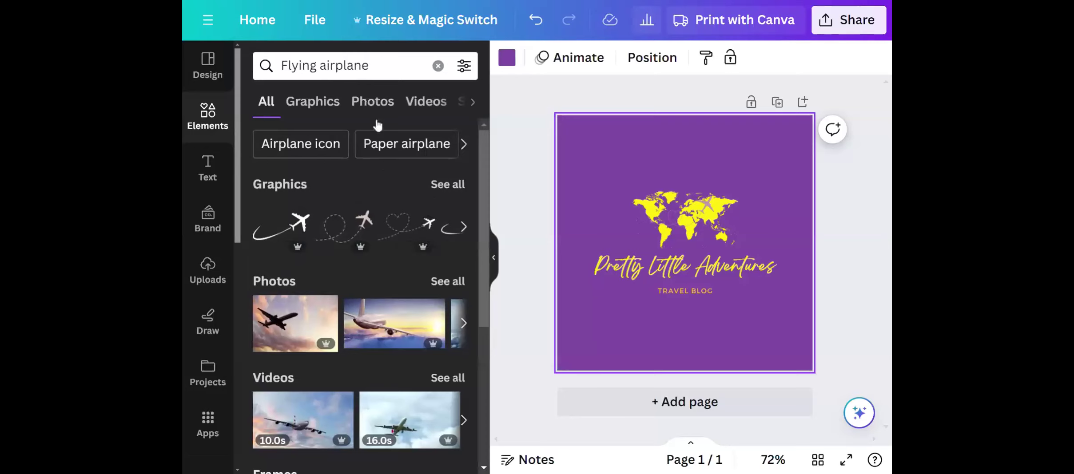
Look through the "Flying airplane" graphics, photos, videos, shapes, audio and frames in turn.
click(317, 107)
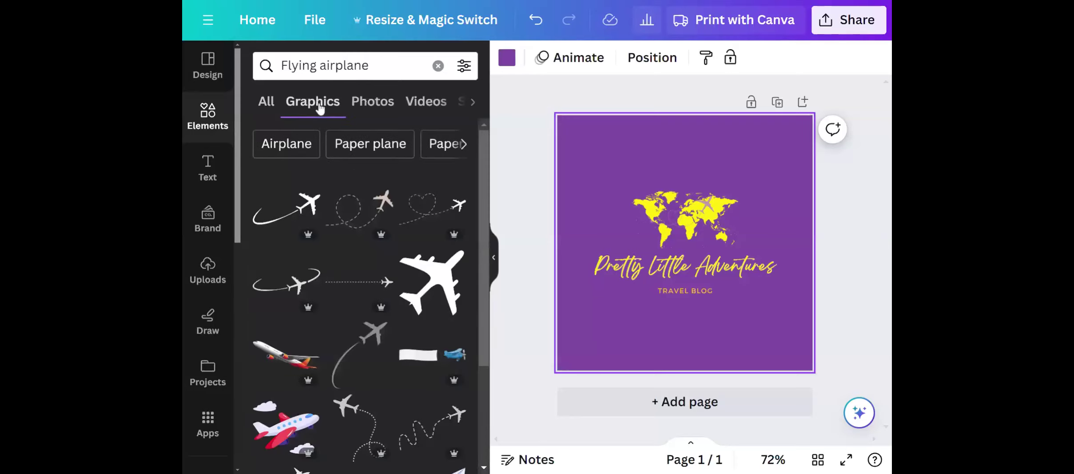
click(357, 102)
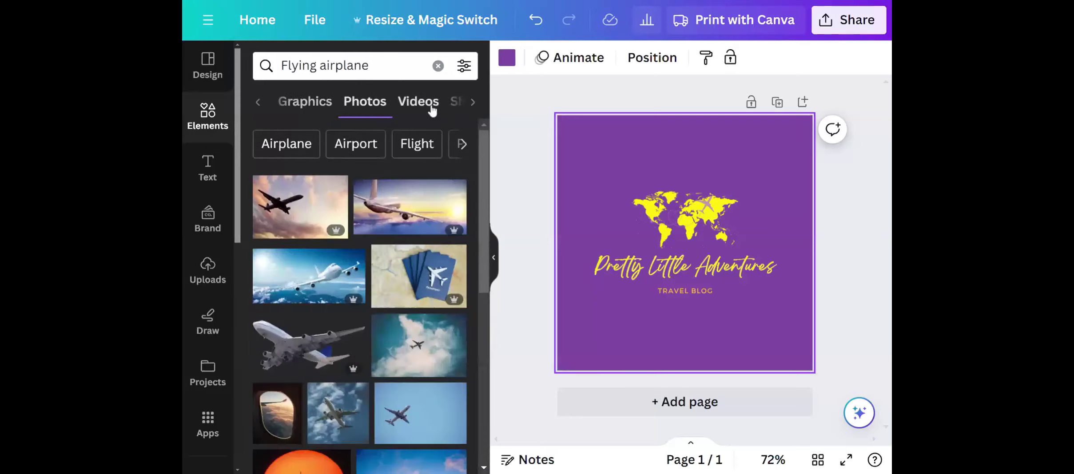
click(430, 108)
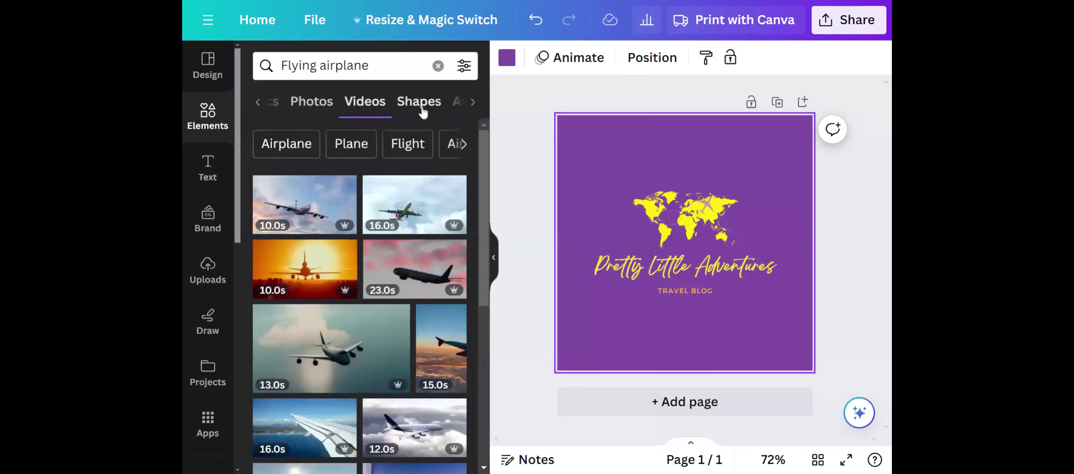
click(421, 112)
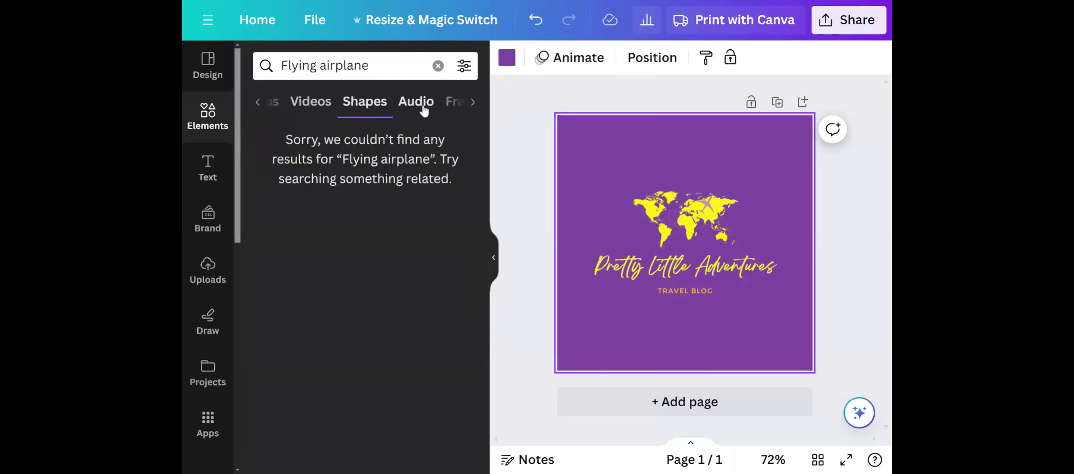
click(424, 110)
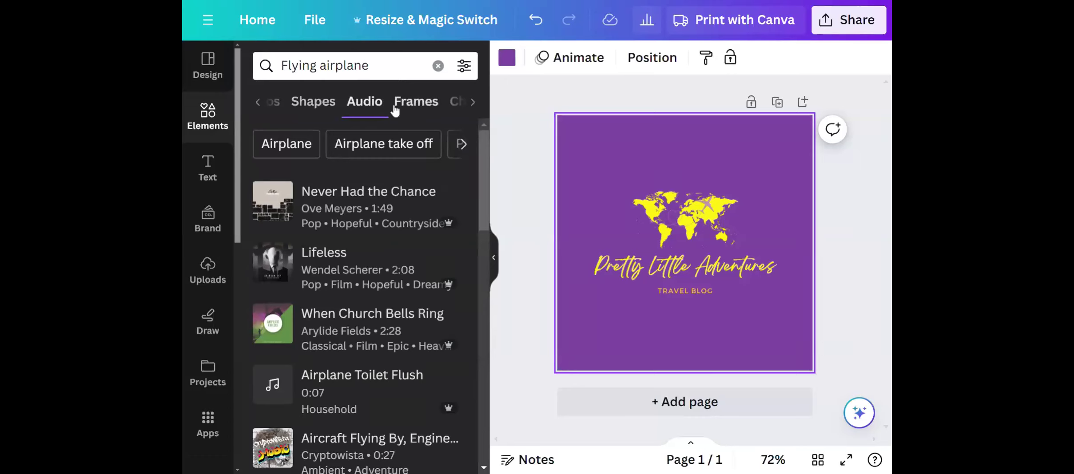
click(419, 103)
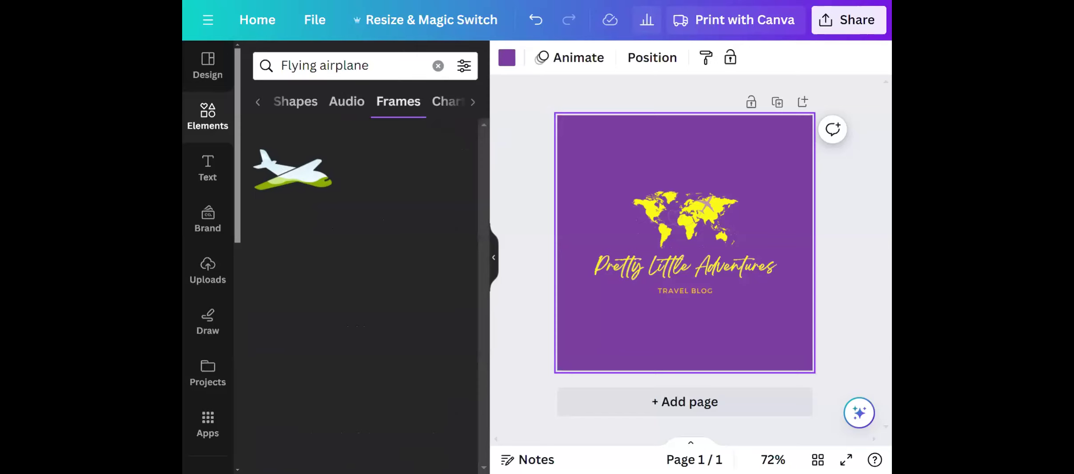
Clear the element search and show the suggested "Frame" elements instead.
click(438, 67)
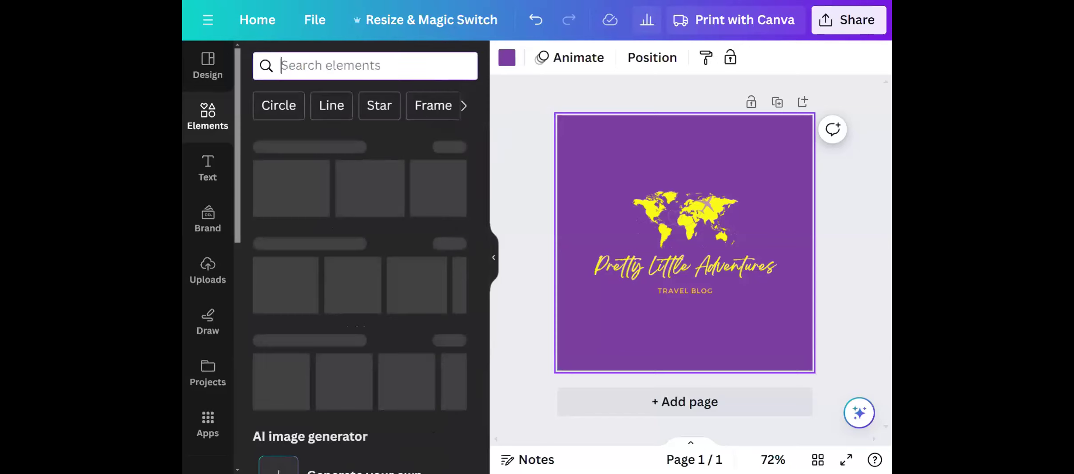
click(458, 108)
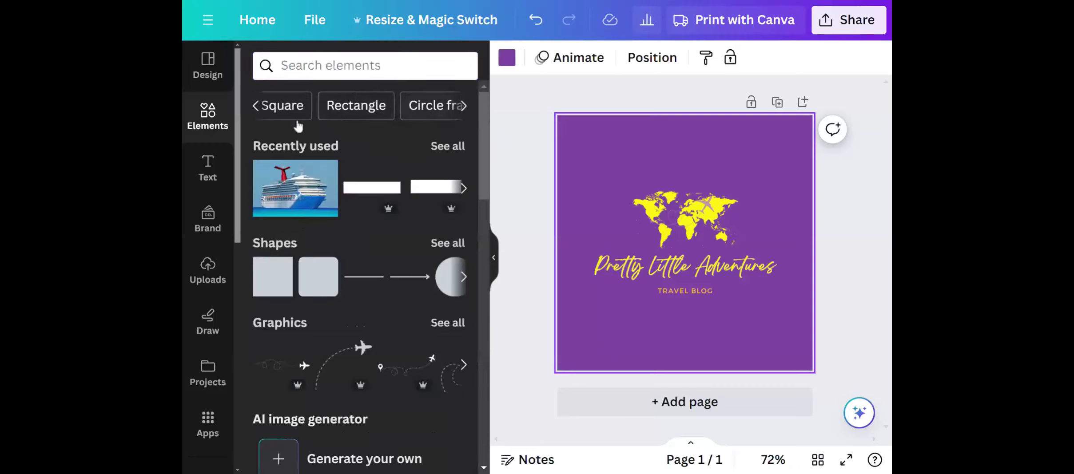
click(256, 105)
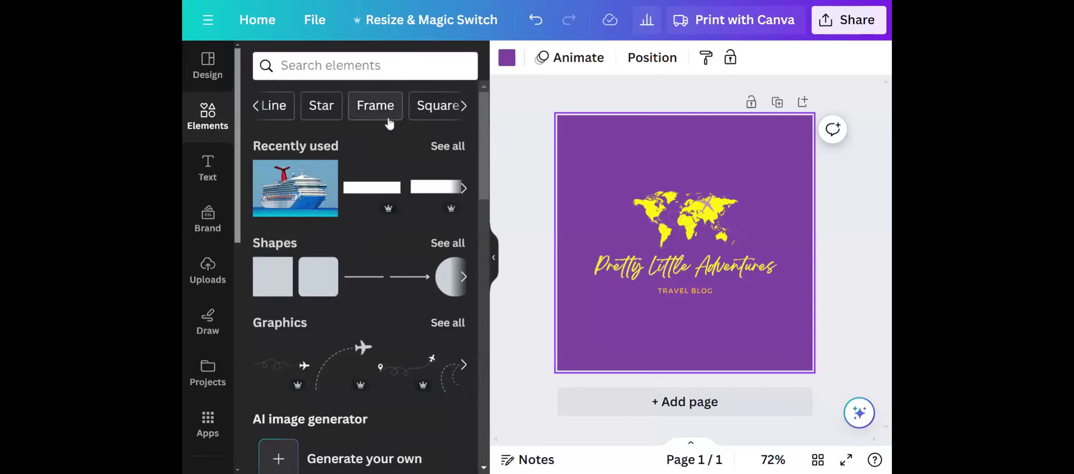
click(373, 106)
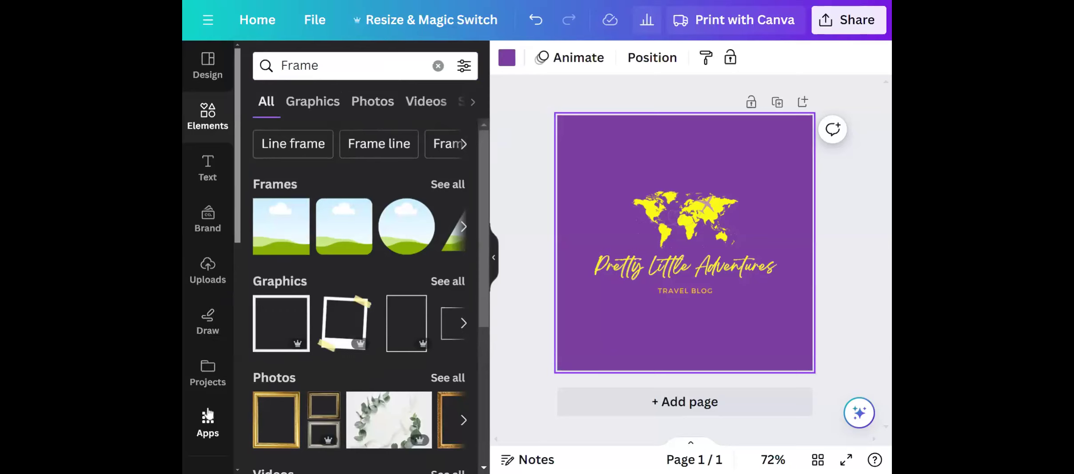
Look over the additional editor tools and browse the recommended and trending pictures in the Photos library.
scroll(208, 413, down, 10)
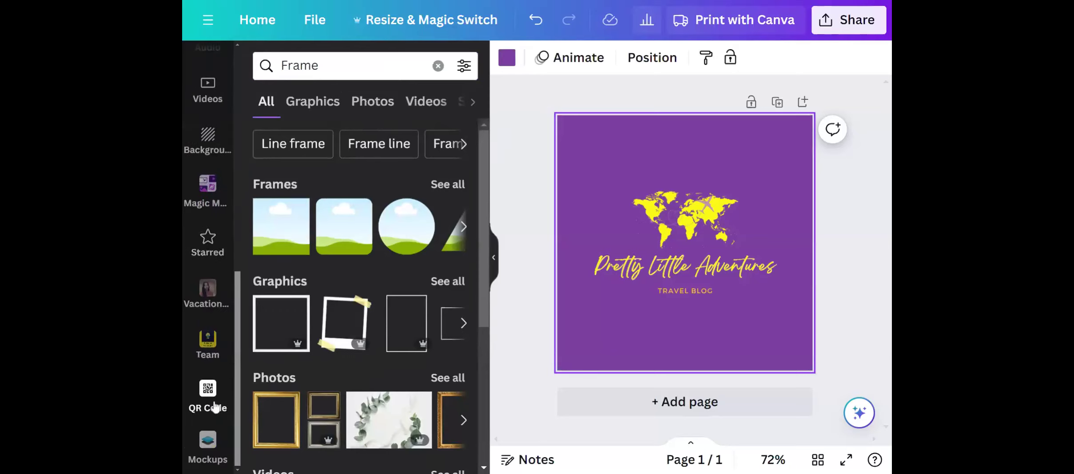
scroll(213, 264, up, 5)
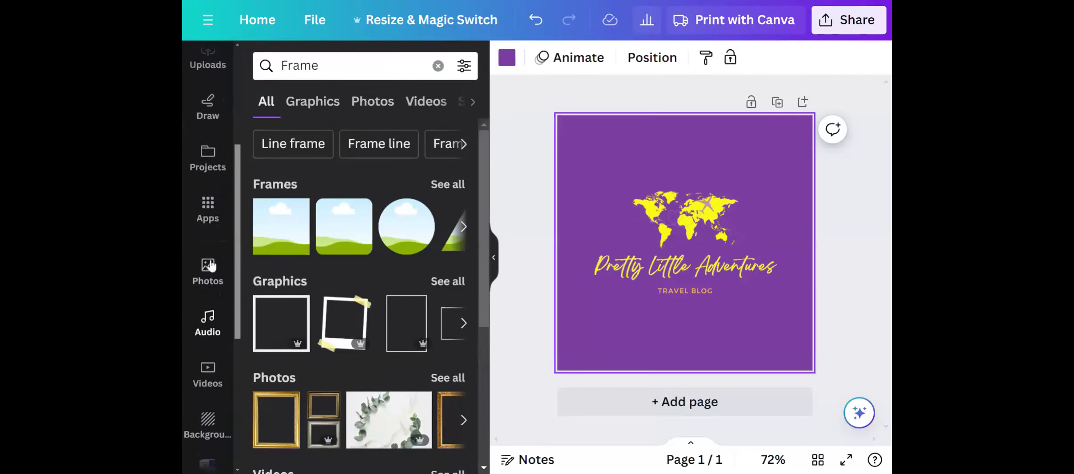
click(213, 266)
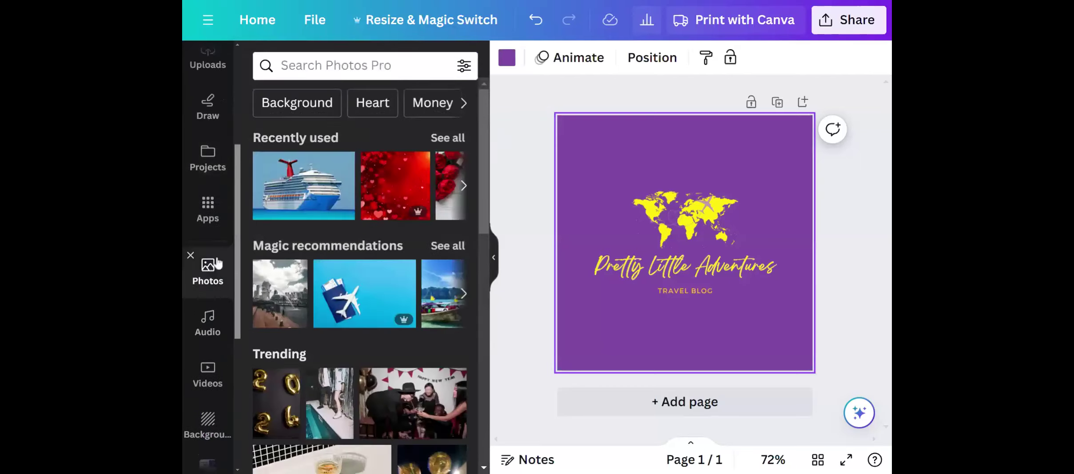
mouse_move(404, 274)
scroll(403, 276, down, 5)
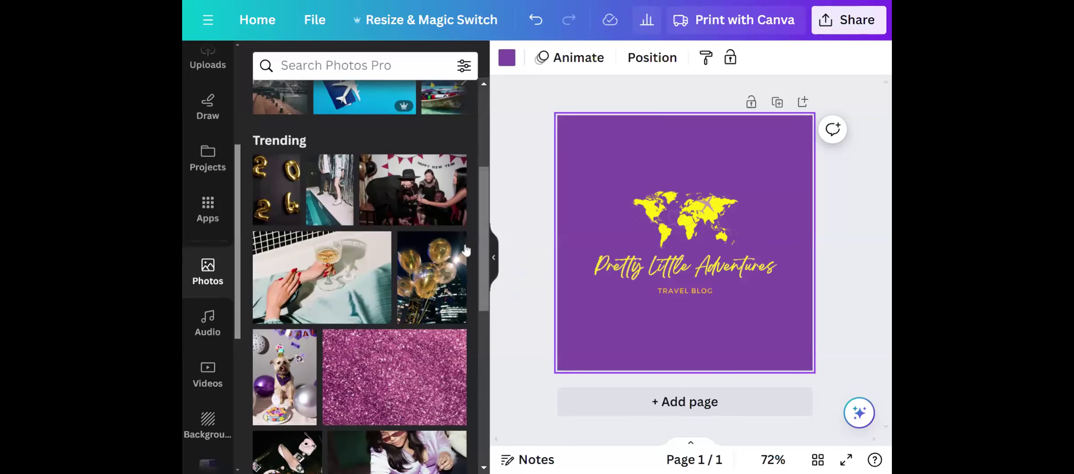
scroll(376, 318, down, 2)
scroll(376, 318, down, 5)
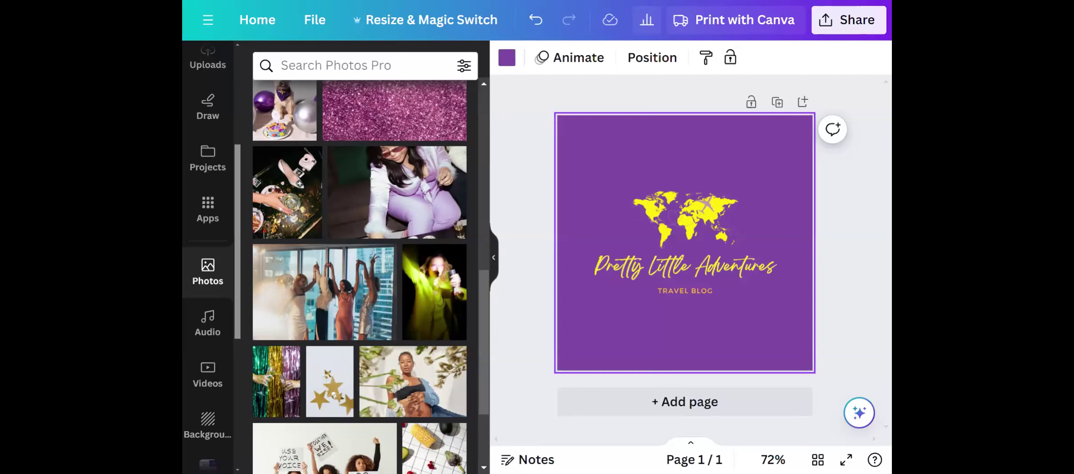
scroll(224, 151, up, 5)
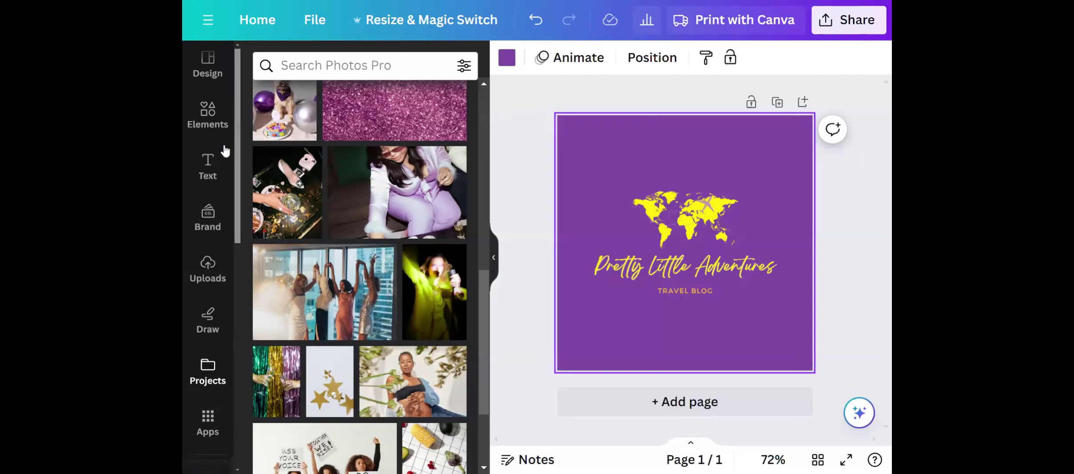
Return to the "Frame" element results and look through their photos, videos and audio.
click(214, 116)
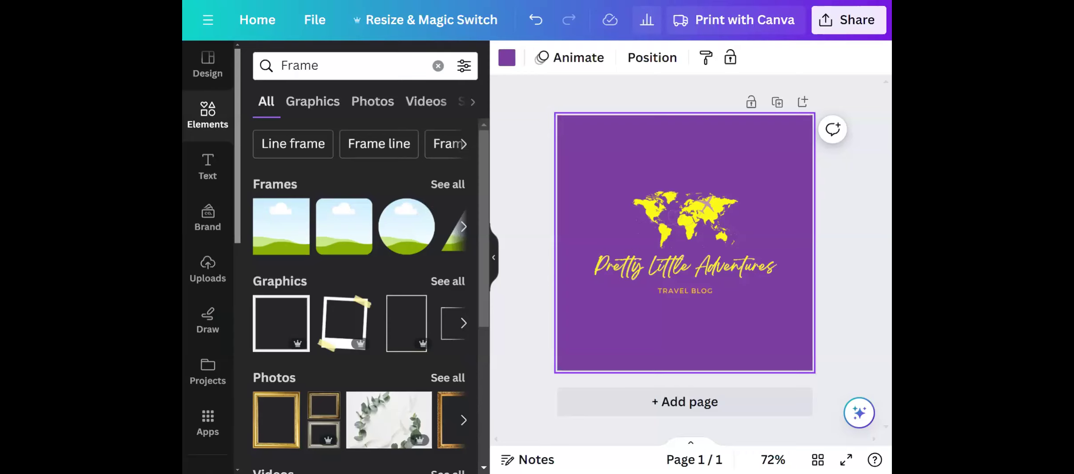
scroll(360, 217, down, 5)
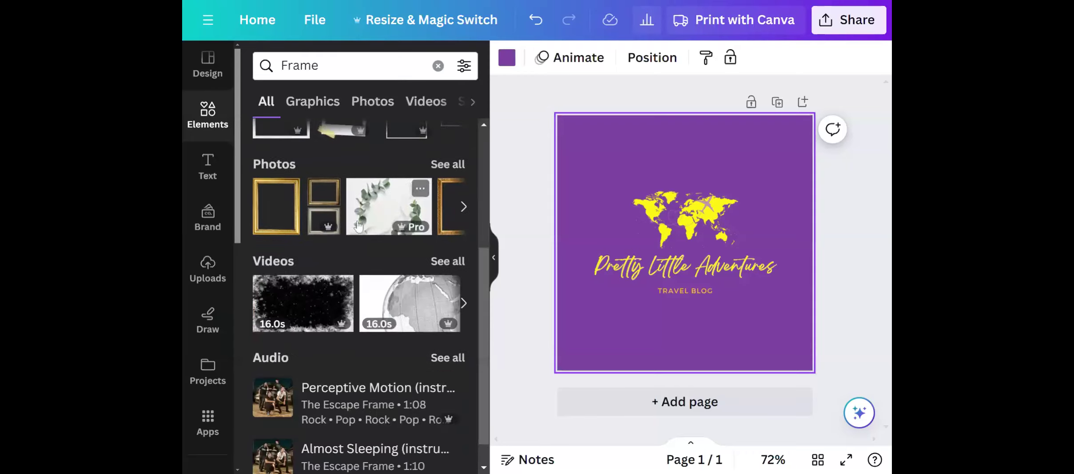
scroll(360, 216, up, 5)
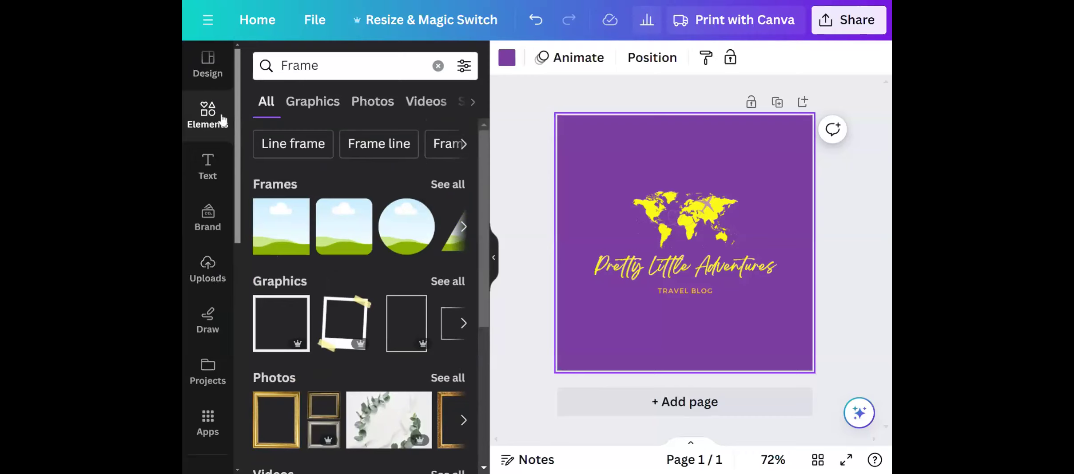
Search the elements for "Flying airplane" again and show all matching graphics.
click(355, 65)
key(BackSpace)
key(BackSpace)
key(BackSpace)
key(BackSpace)
key(BackSpace)
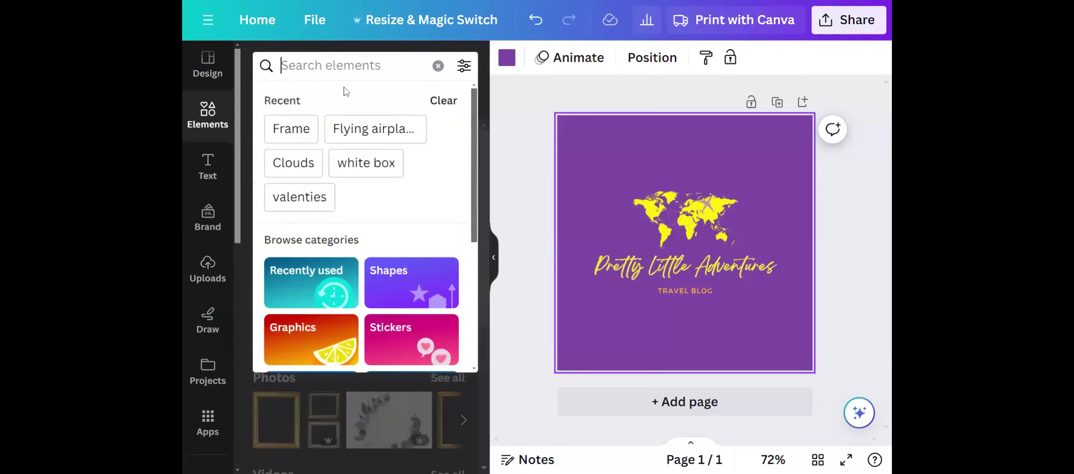
click(386, 129)
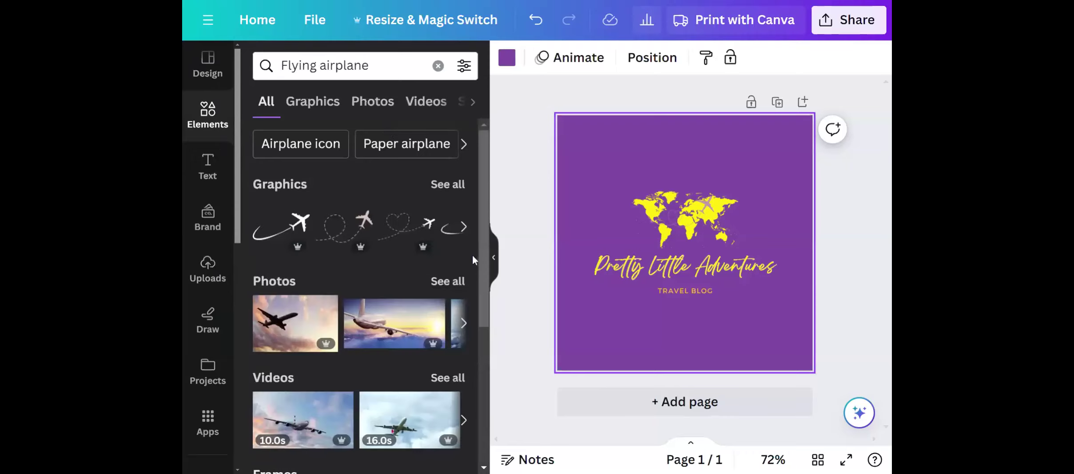
click(454, 188)
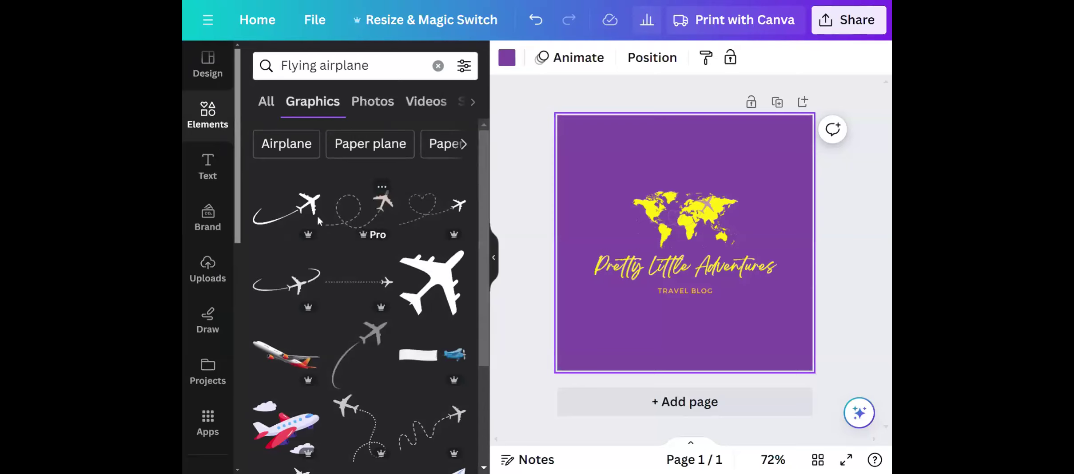
Enlarge the yellow world map graphic above the logo text by extending its upper-left corner toward the page edge.
drag(286, 222, 675, 174)
click(669, 117)
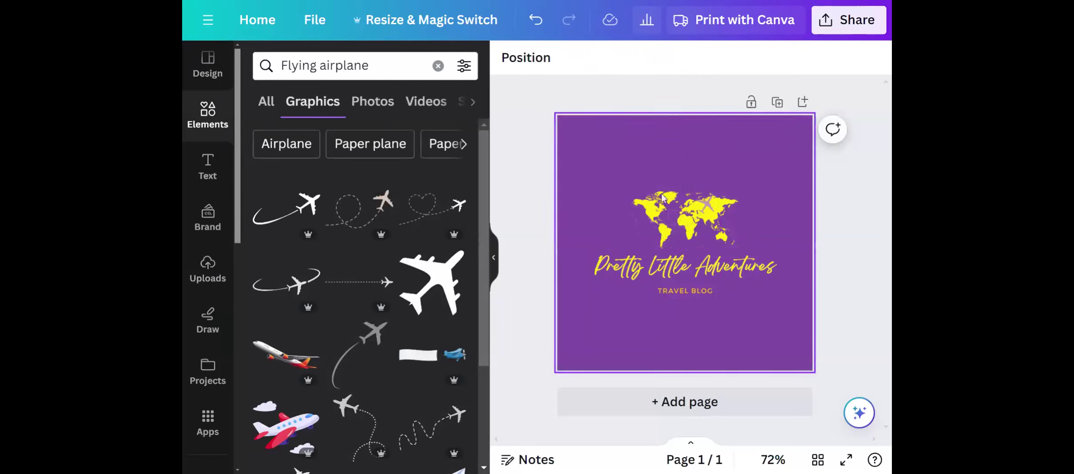
click(662, 198)
drag(632, 191, 563, 154)
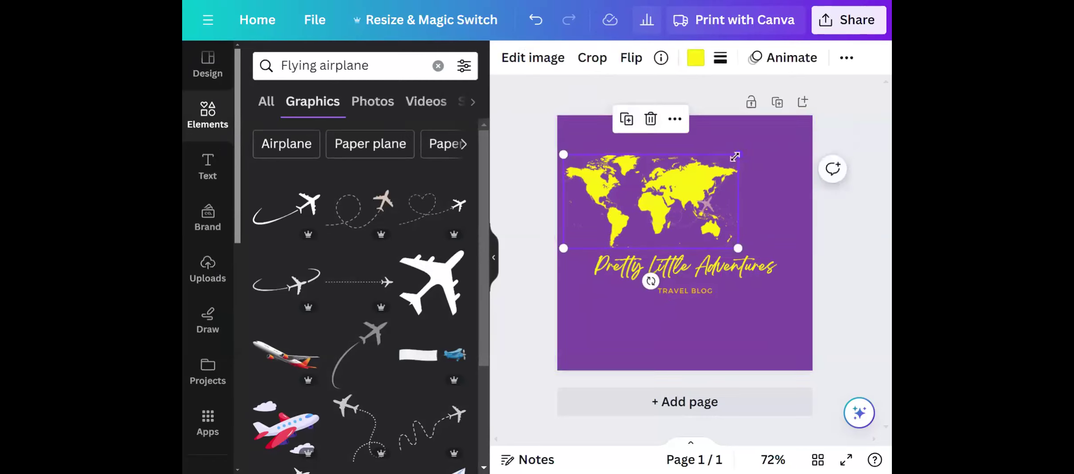
Enlarge the yellow world map to nearly the full page width, slightly below the page's upper edge, and move the airplane graphic over East Asia.
drag(736, 156, 804, 119)
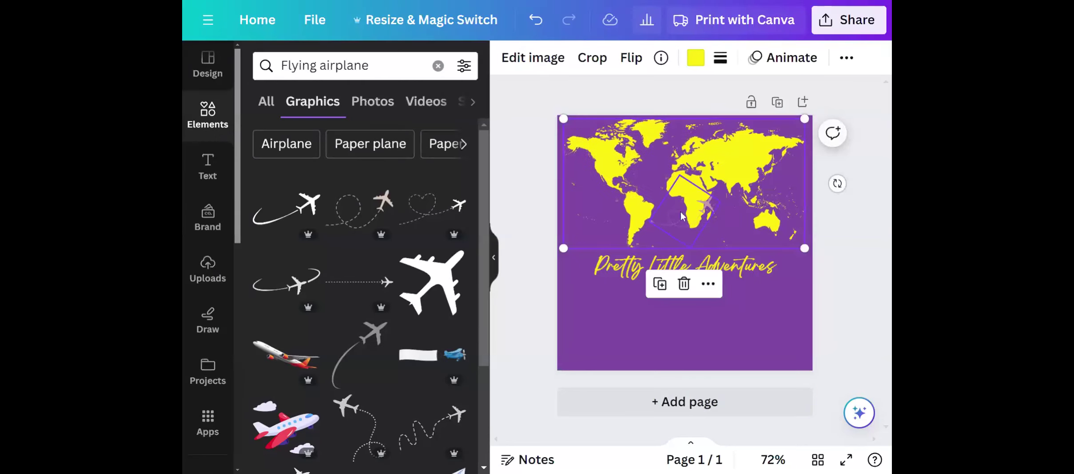
click(682, 216)
drag(718, 200, 784, 188)
drag(647, 161, 647, 171)
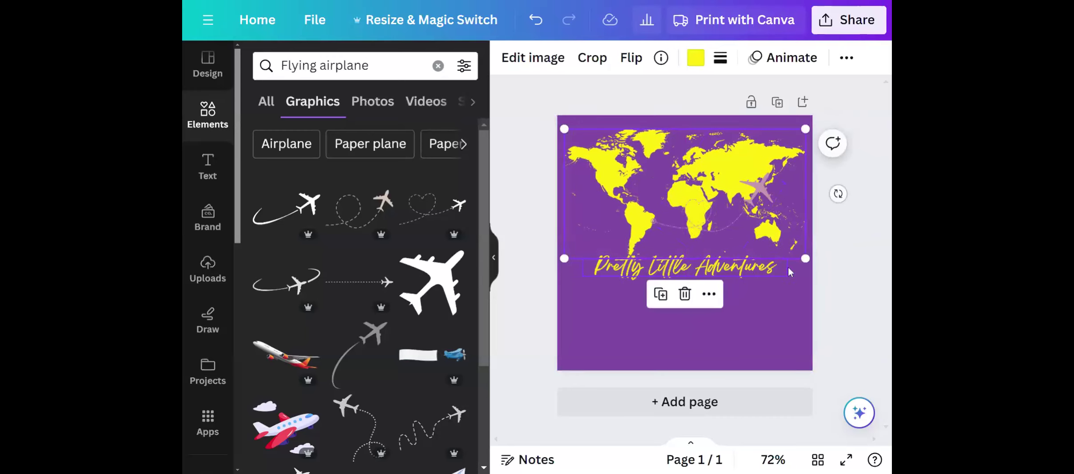
Delete the "TRAVEL BLOG" subtitle and undo the deletion.
click(774, 293)
key(Delete)
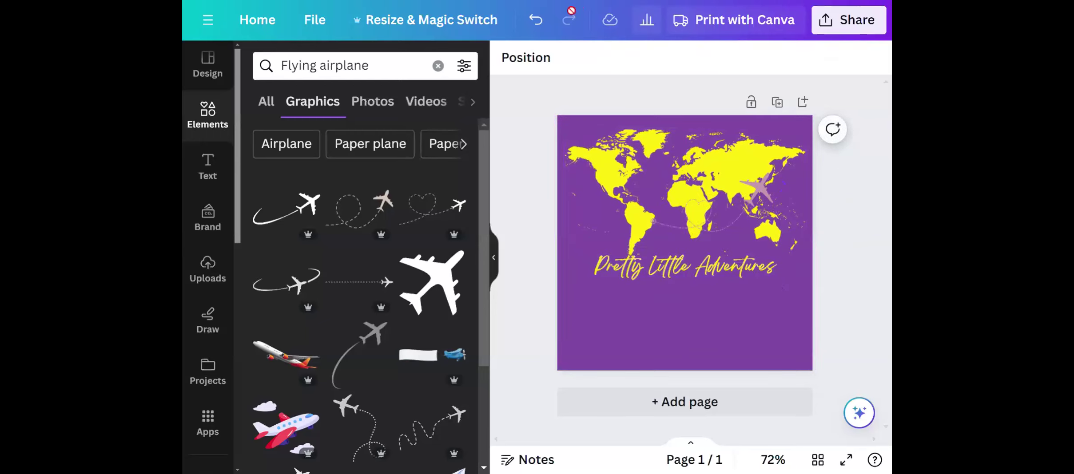
click(536, 30)
Browse the text options, including the brand text styles, recently used styles and font combinations.
click(200, 170)
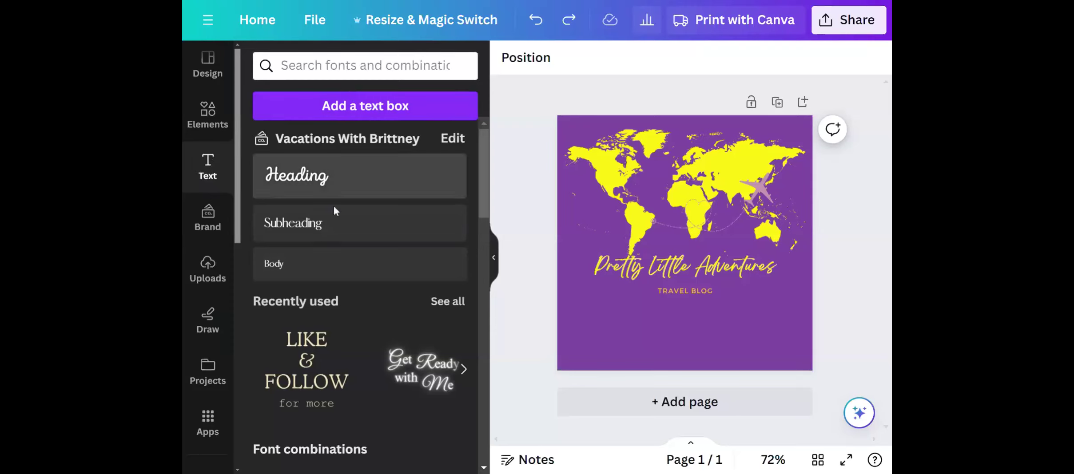
scroll(368, 266, down, 5)
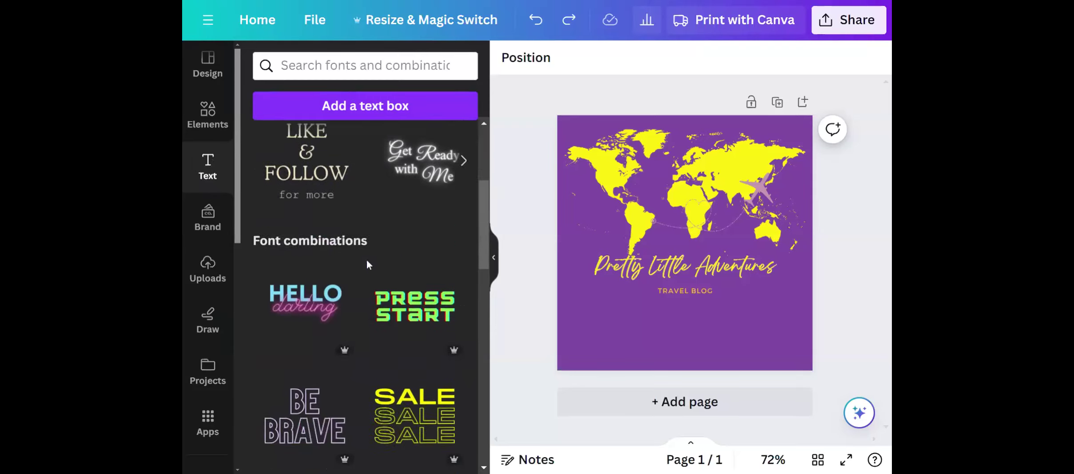
scroll(366, 265, up, 5)
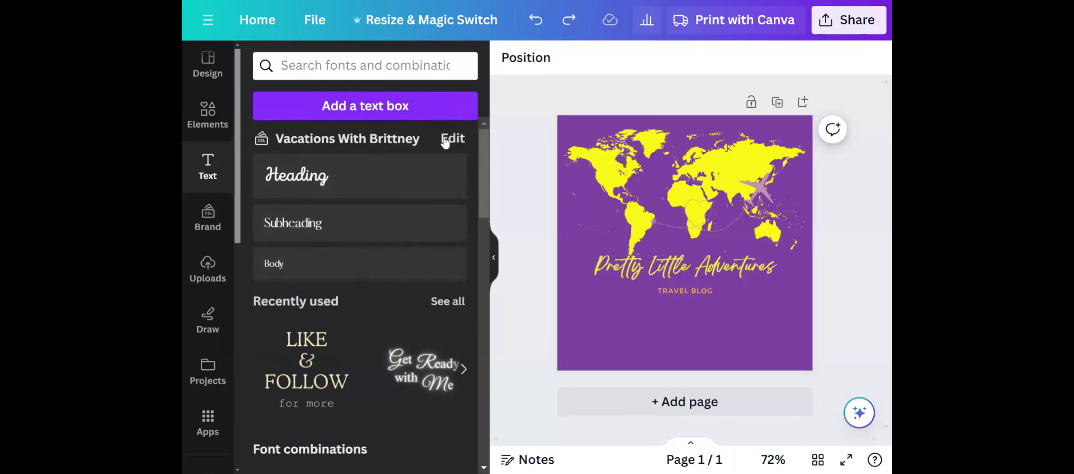
scroll(404, 231, down, 6)
scroll(407, 234, up, 3)
scroll(407, 236, up, 5)
scroll(407, 236, down, 5)
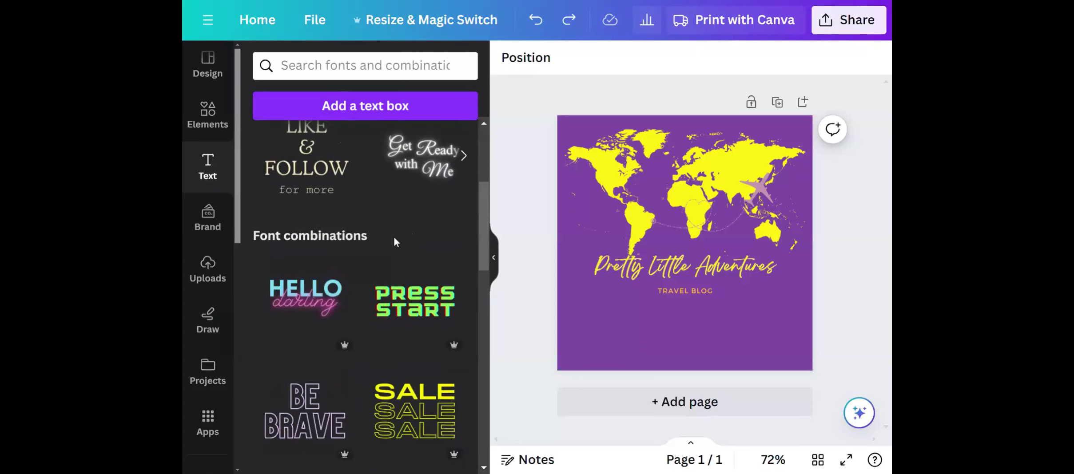
click(497, 259)
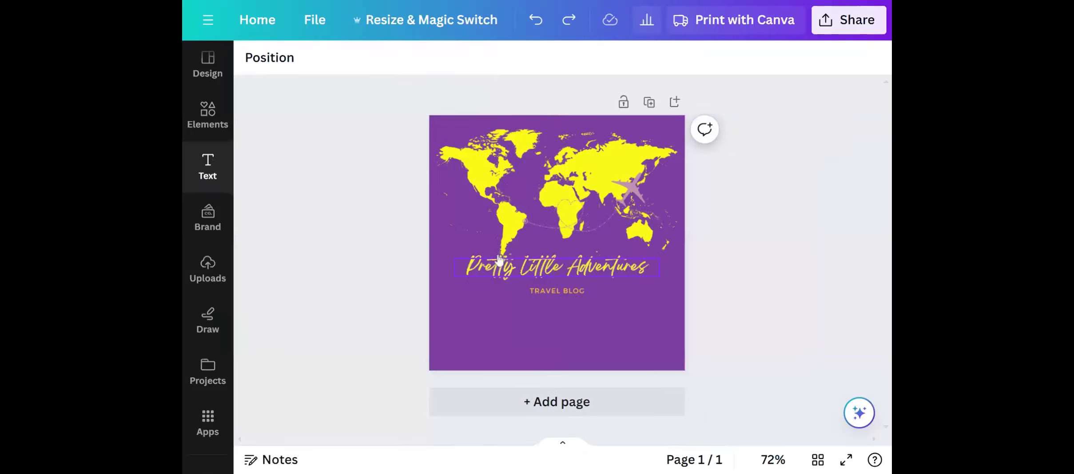
Browse the fonts available for the "Pretty Little Adventures" text, from document and recommended fonts to popular fonts, without changing it.
click(599, 273)
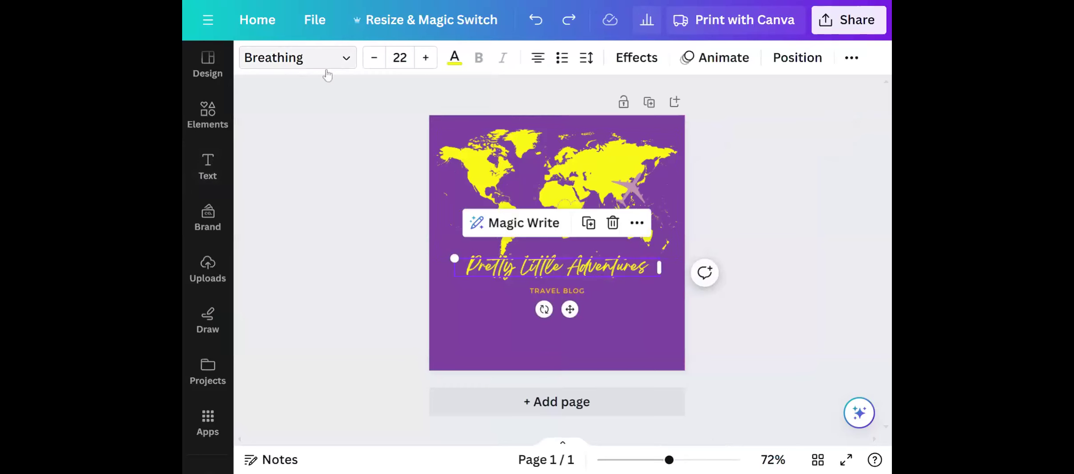
click(343, 60)
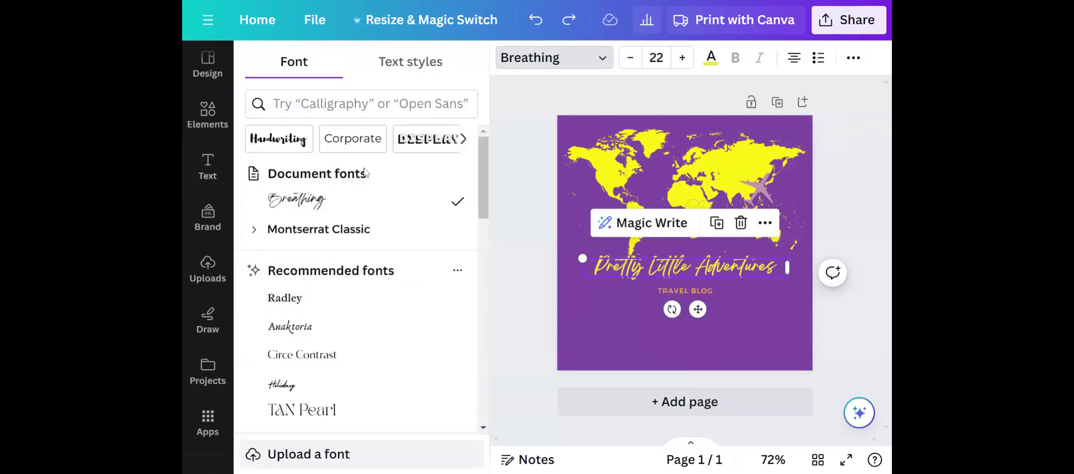
scroll(372, 236, down, 5)
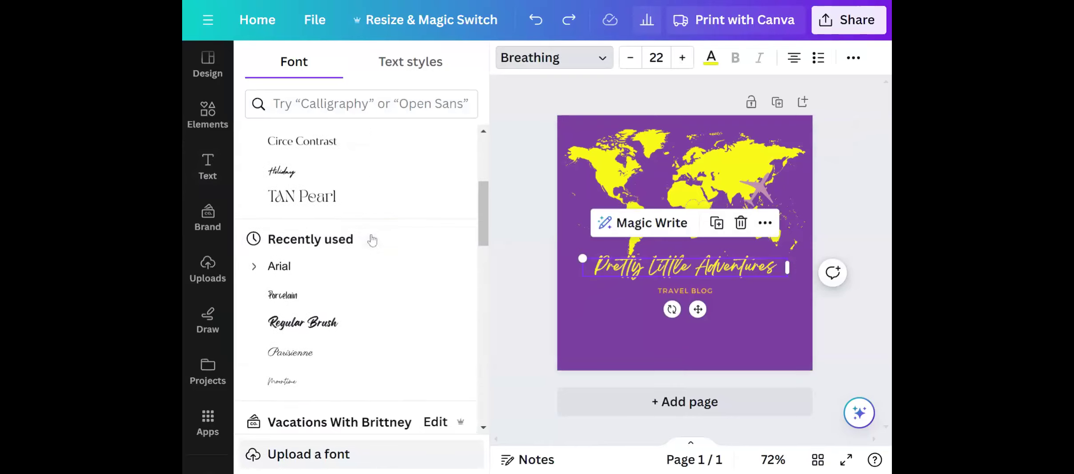
scroll(372, 240, down, 7)
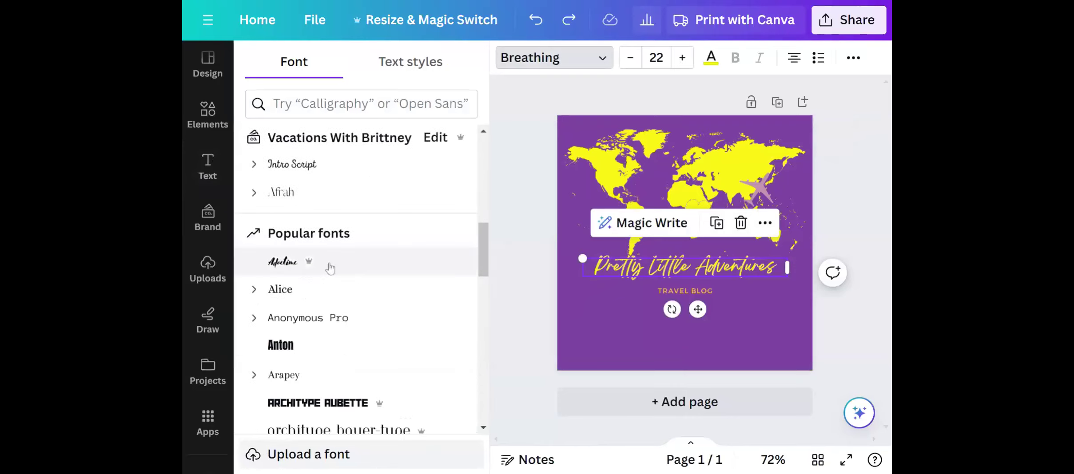
mouse_move(313, 269)
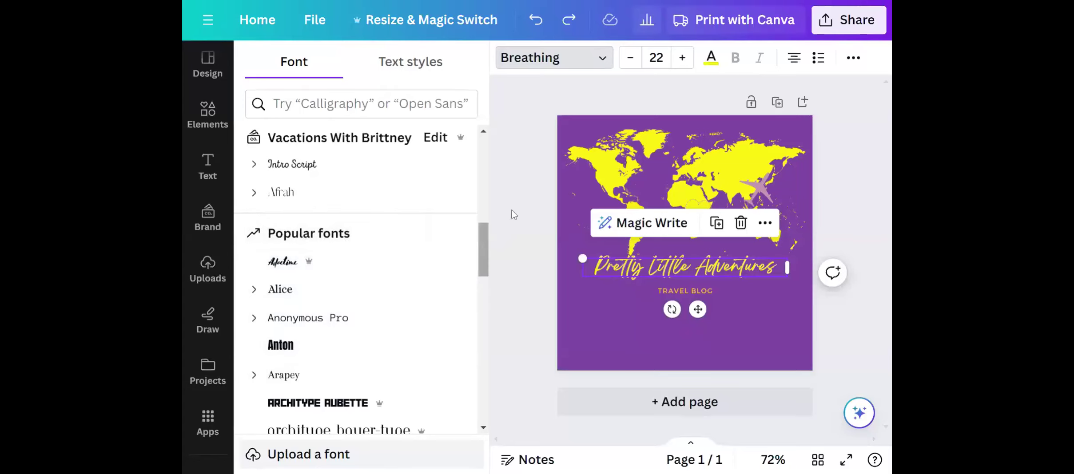
click(500, 212)
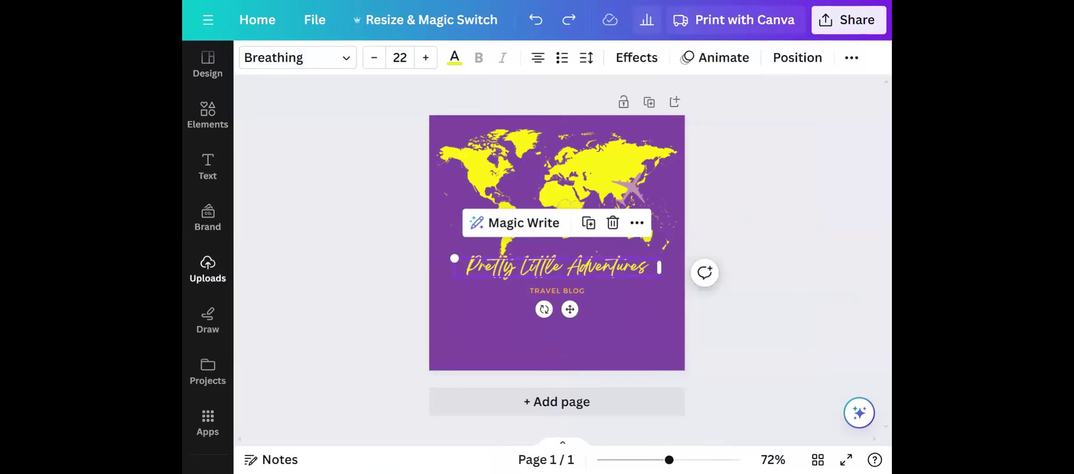
Look through the uploaded images.
click(223, 276)
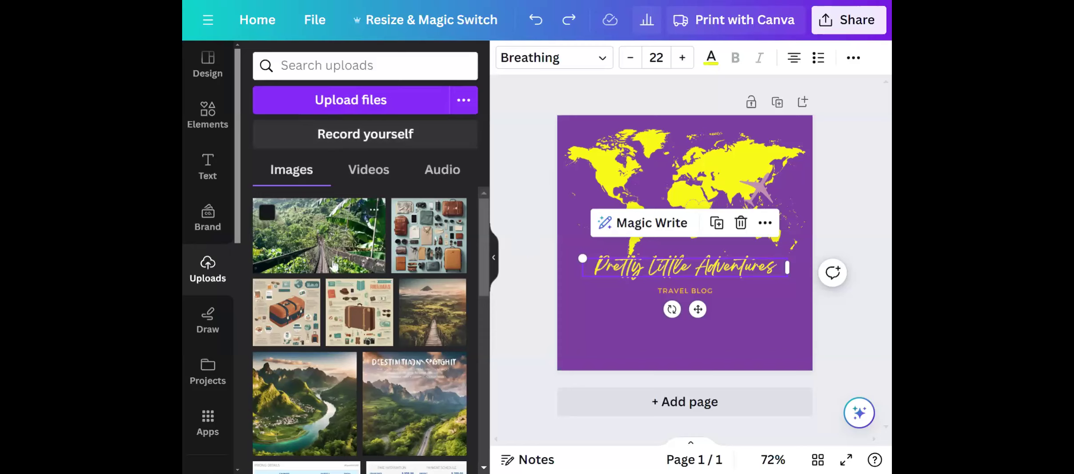
scroll(372, 329, down, 3)
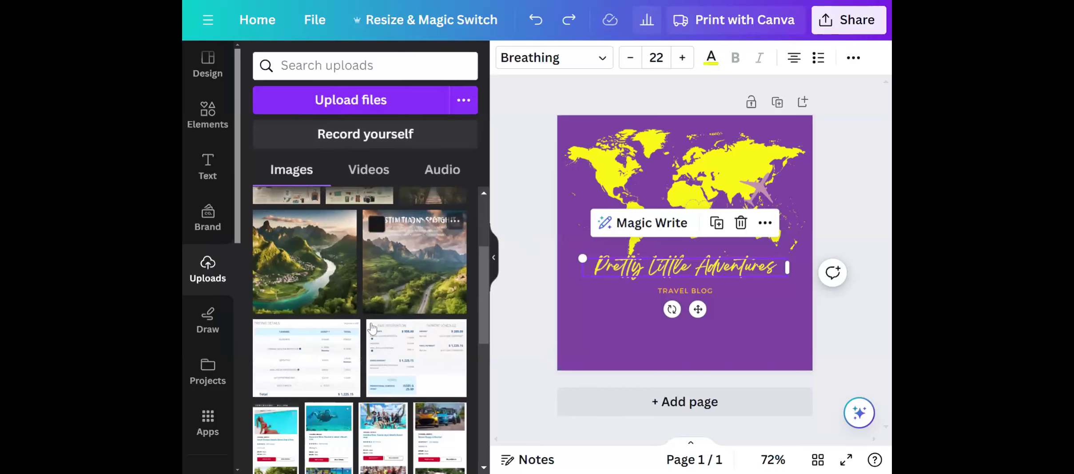
scroll(385, 279, up, 3)
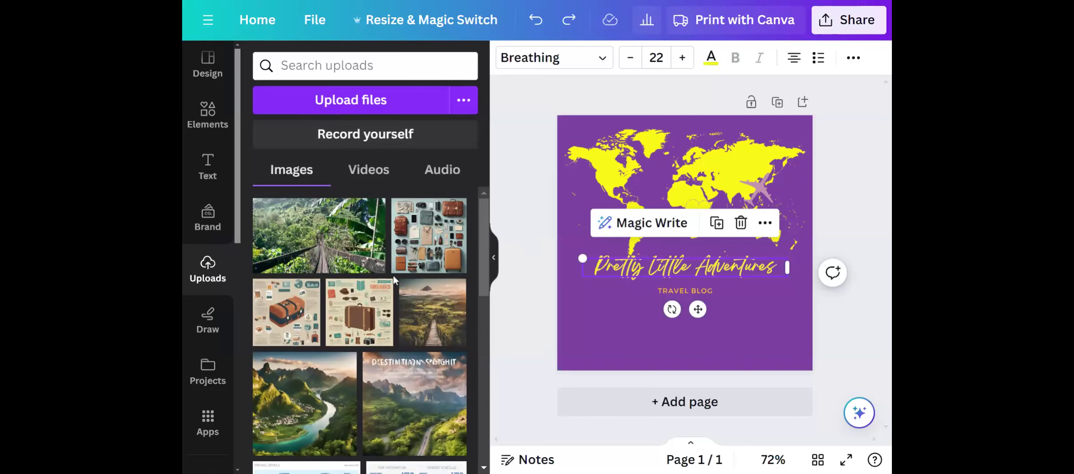
scroll(395, 279, down, 3)
scroll(401, 279, down, 3)
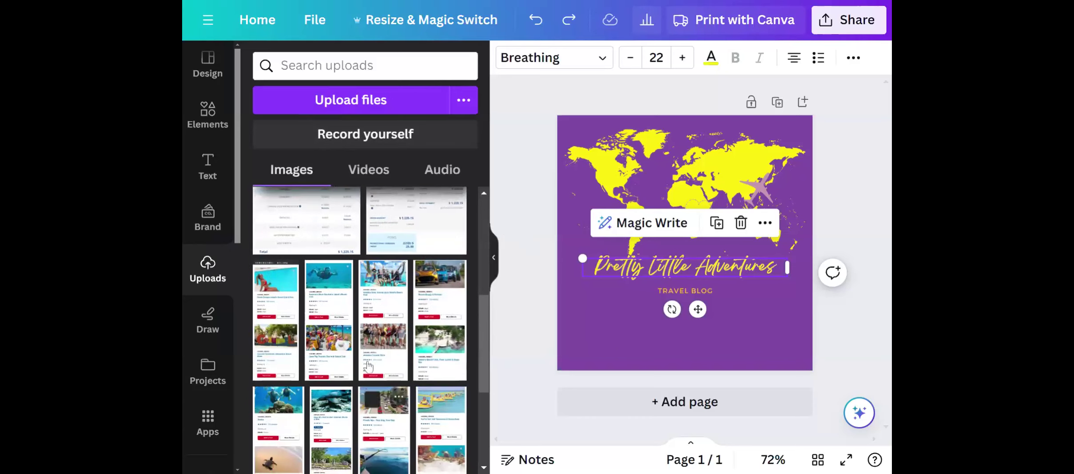
scroll(371, 311, down, 3)
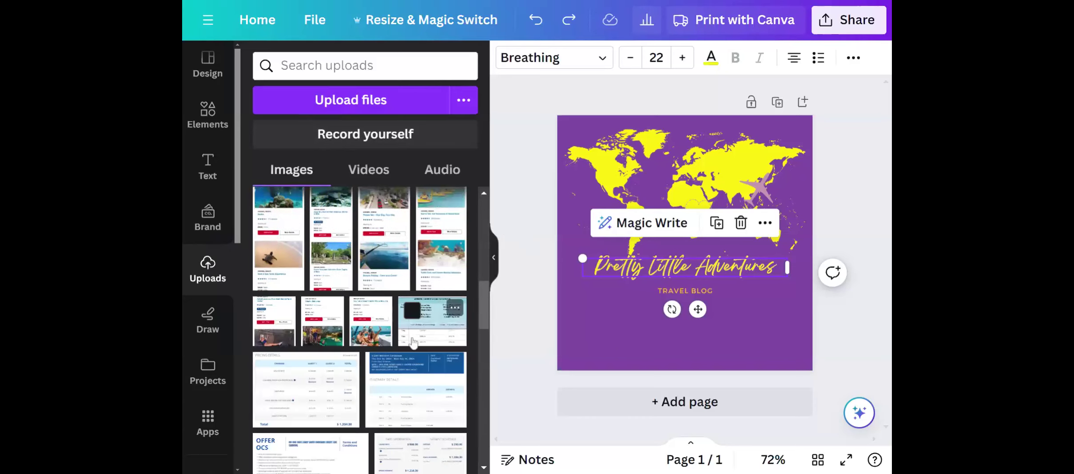
scroll(362, 393, up, 5)
scroll(362, 393, up, 4)
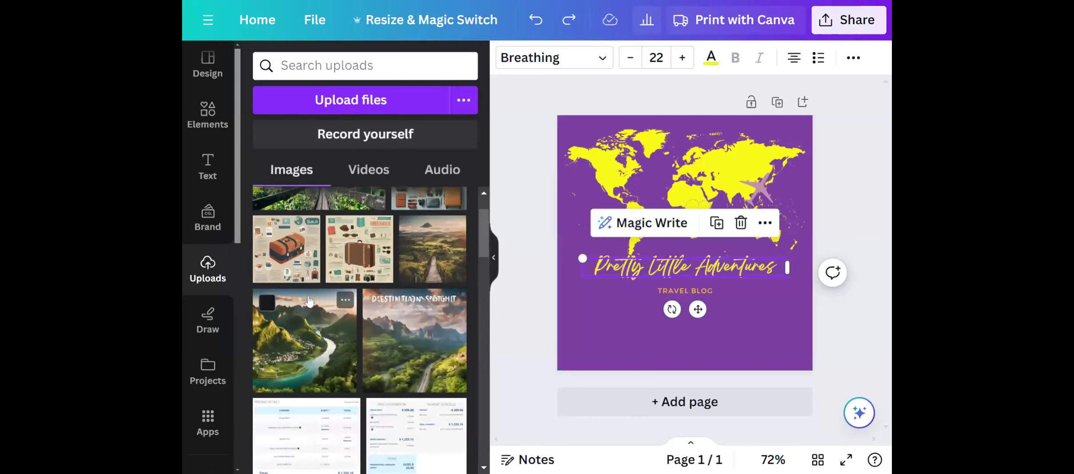
scroll(365, 261, up, 1)
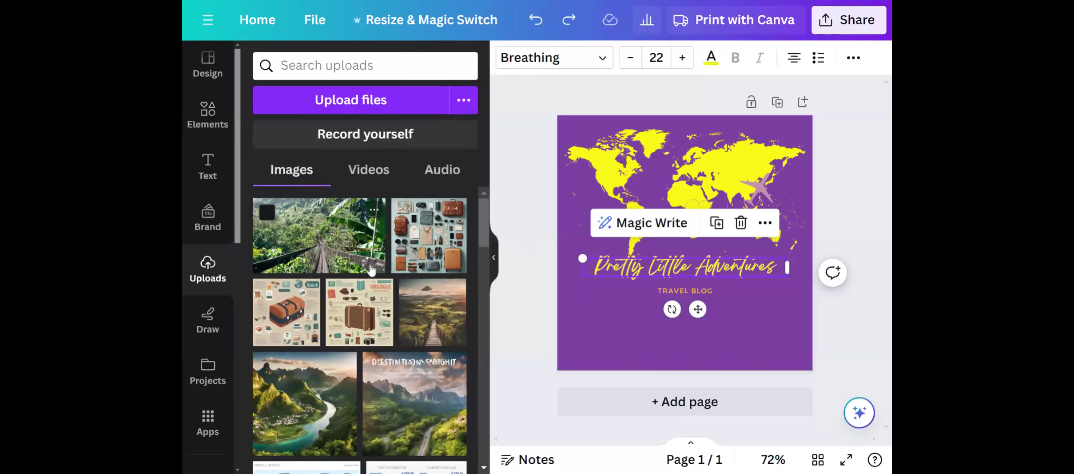
Fill the page with the uploaded jungle bridge photo as its background and undo it.
drag(333, 244, 433, 285)
drag(613, 287, 636, 267)
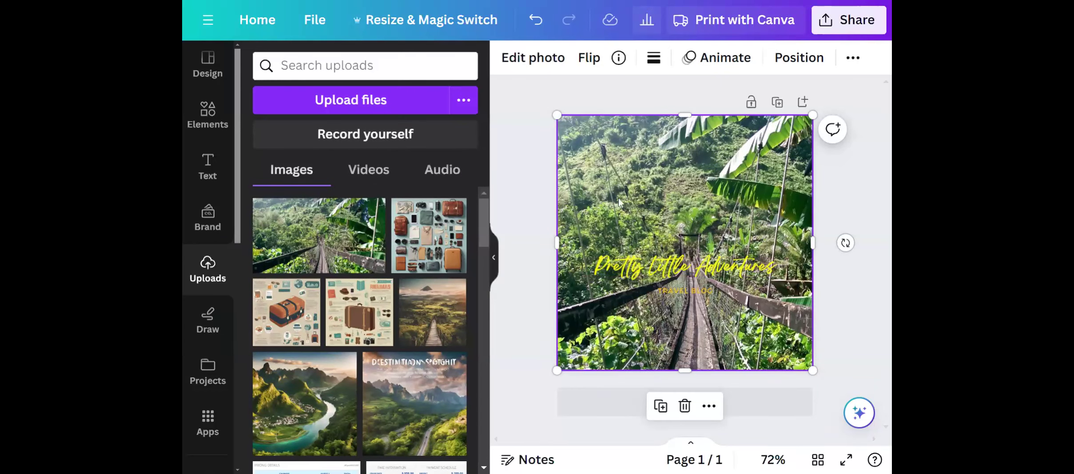
click(534, 19)
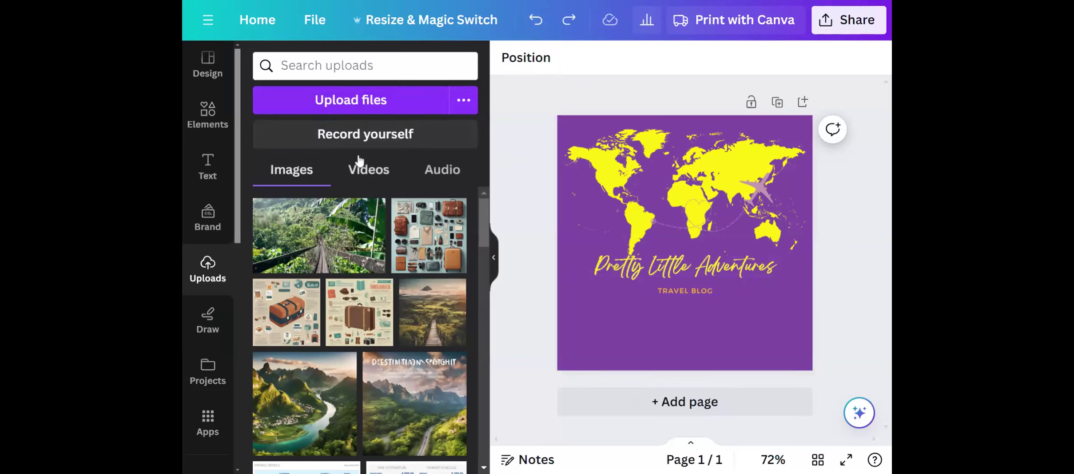
Look over the uploaded videos and audio and return to the uploaded images before closing the uploads.
click(369, 178)
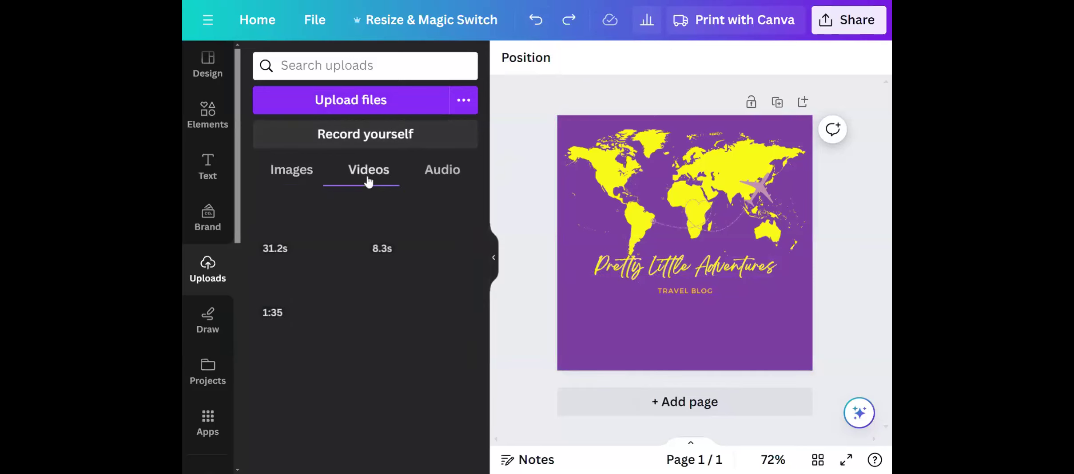
click(447, 172)
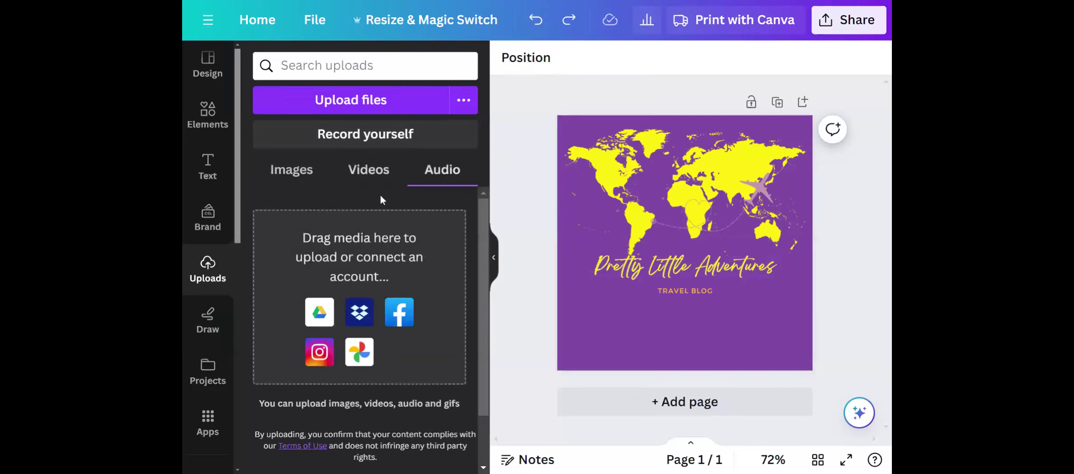
click(390, 172)
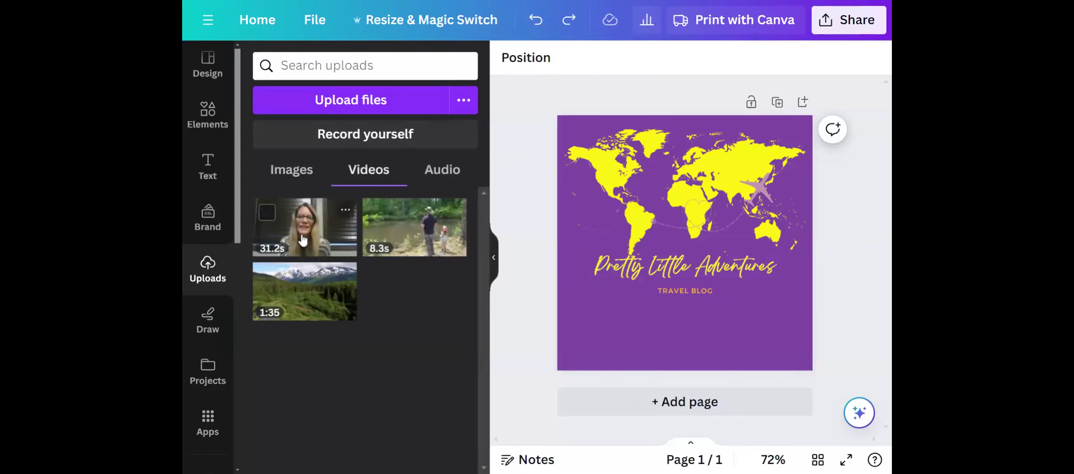
click(299, 173)
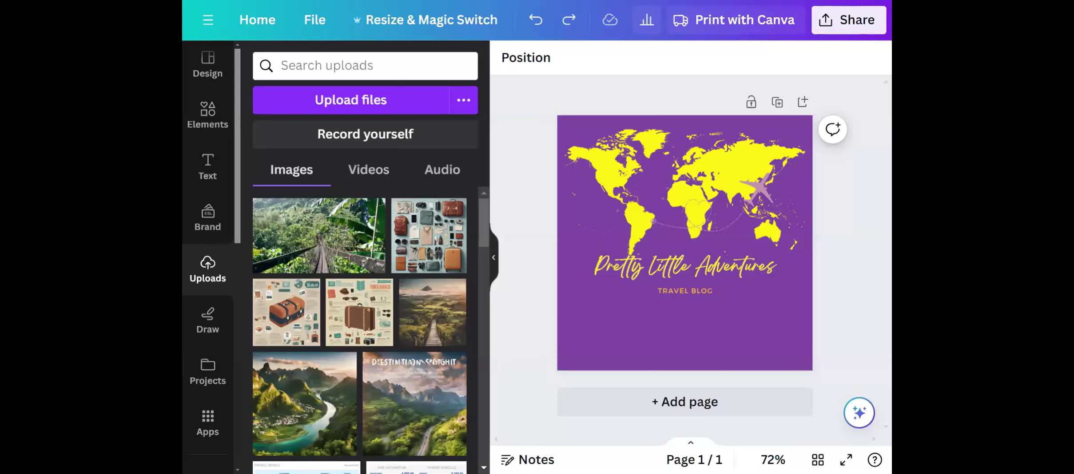
click(492, 260)
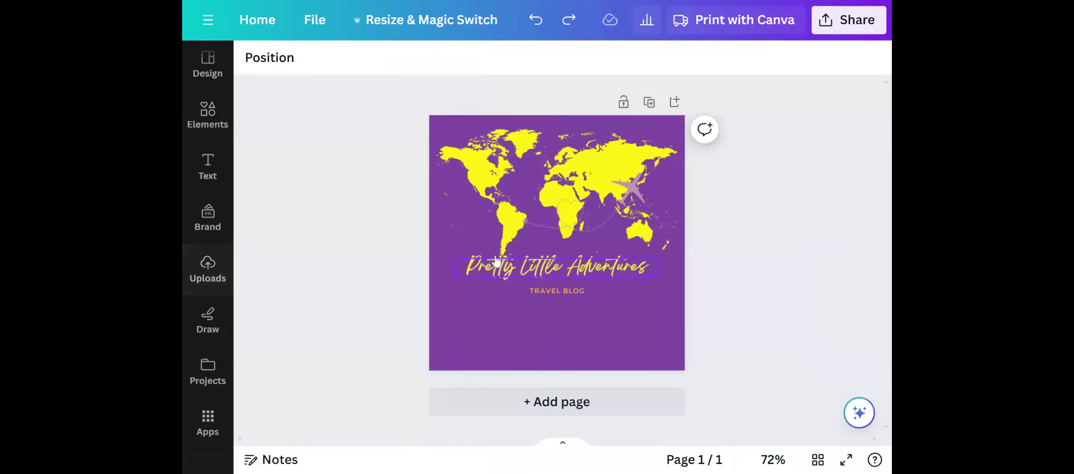
Return to the Canva home page and open the Content Planner from the recommended apps.
click(272, 5)
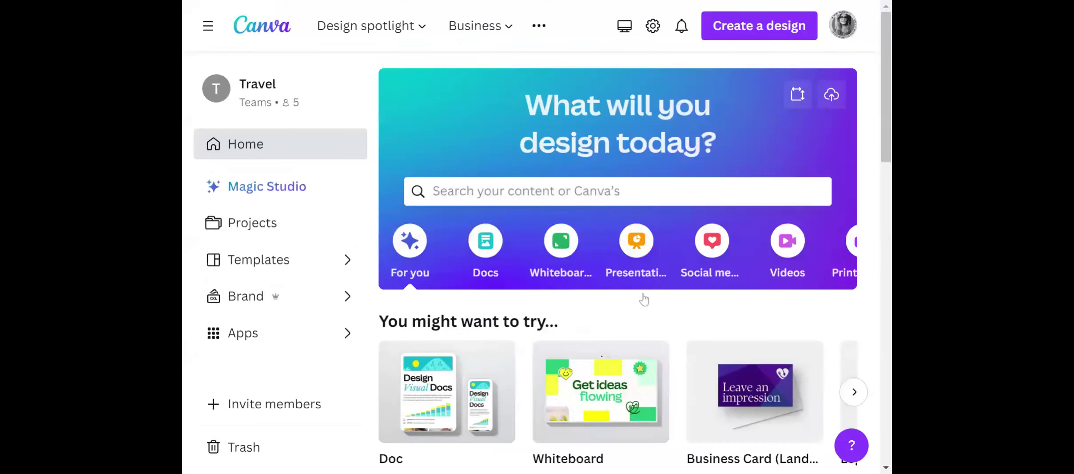
scroll(625, 293, down, 4)
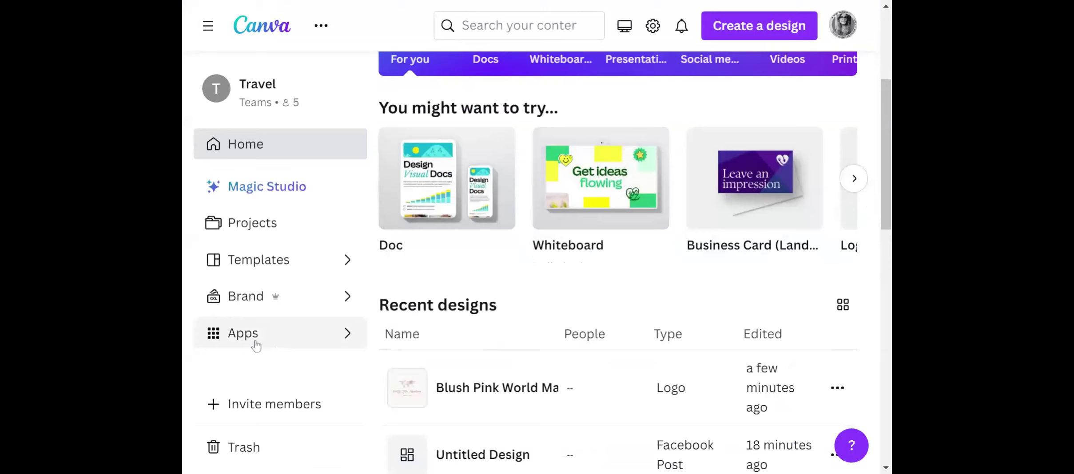
click(291, 334)
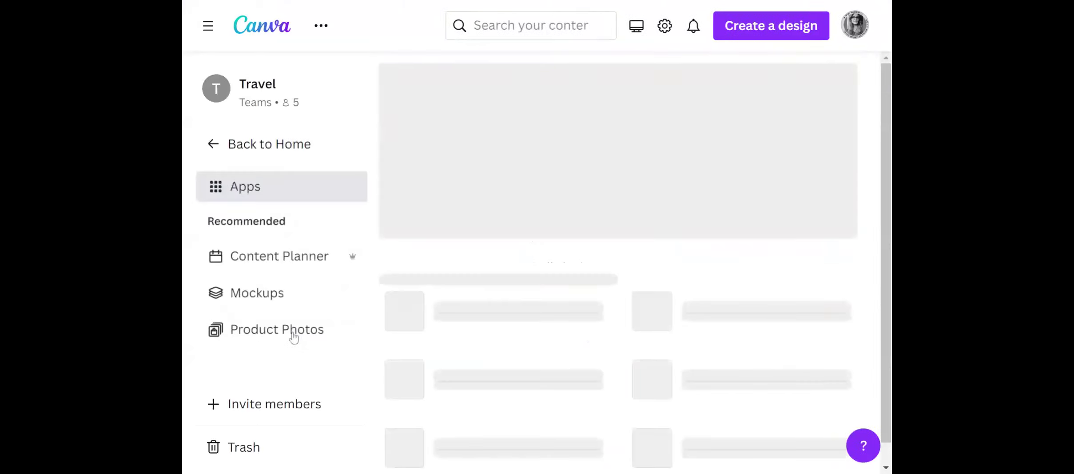
click(302, 260)
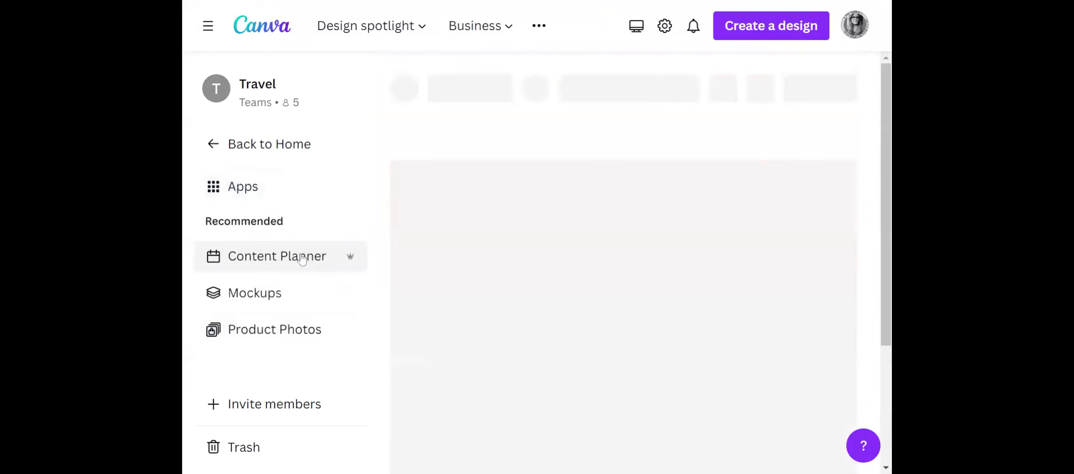
Enlarge the browser window and look through the Content Planner's February 2024 calendar of events and scheduled posts.
click(732, 4)
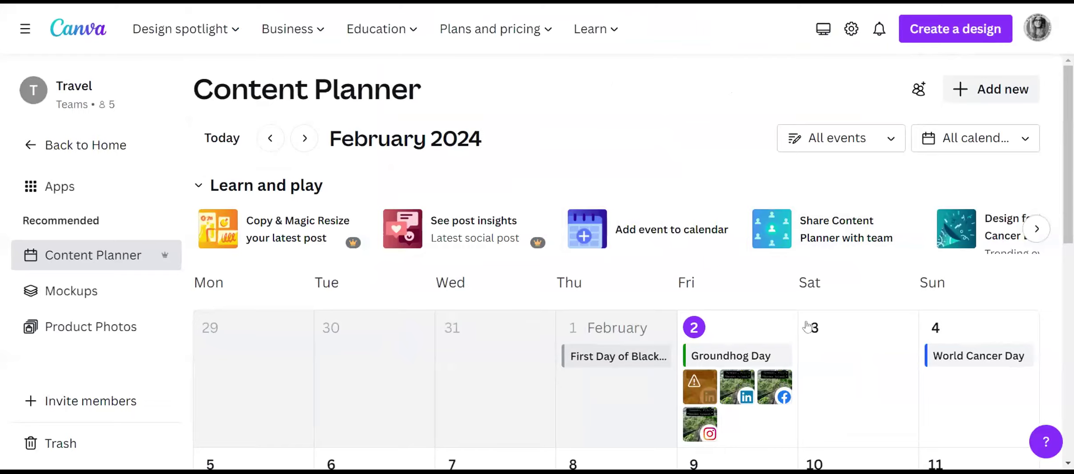
scroll(849, 350, down, 3)
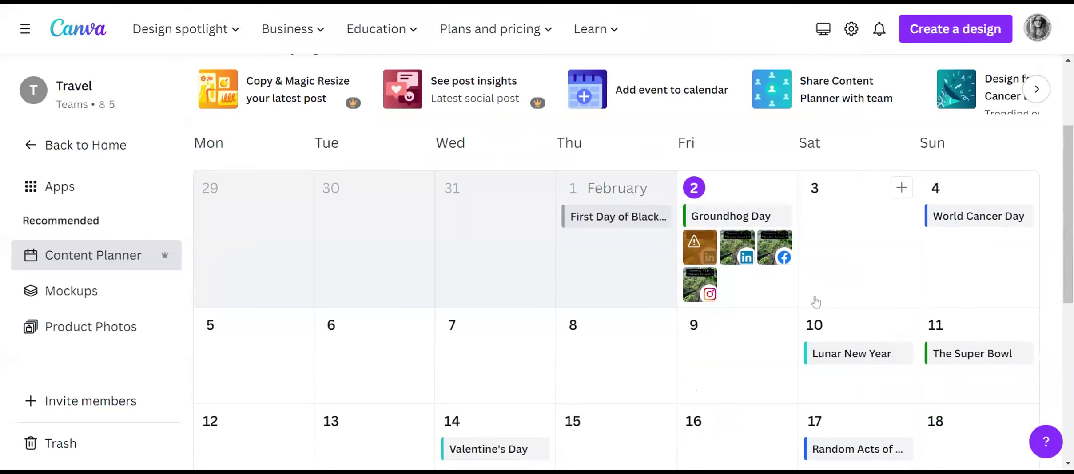
scroll(800, 298, down, 3)
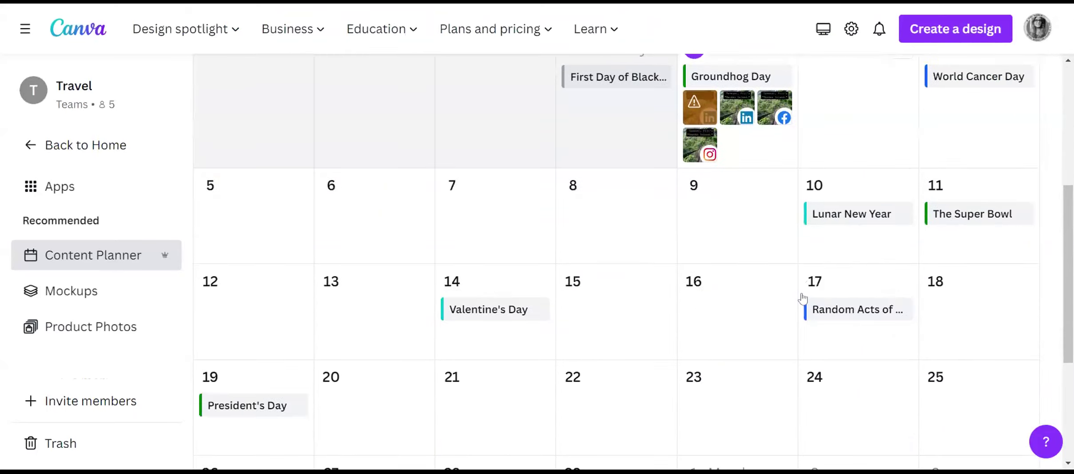
View the paused LinkedIn post on February 2 and the new-post form for February 3, closing each without changes.
scroll(802, 298, up, 2)
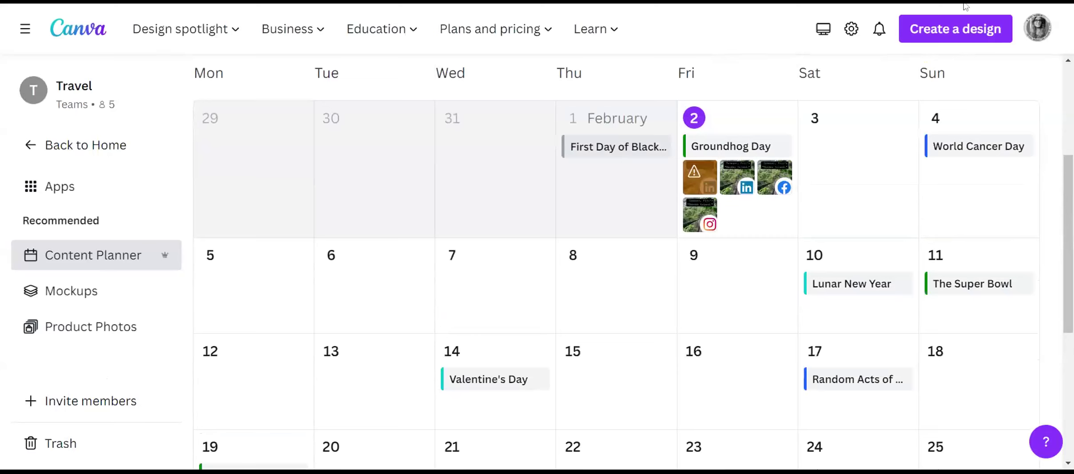
key(ctrl+minus)
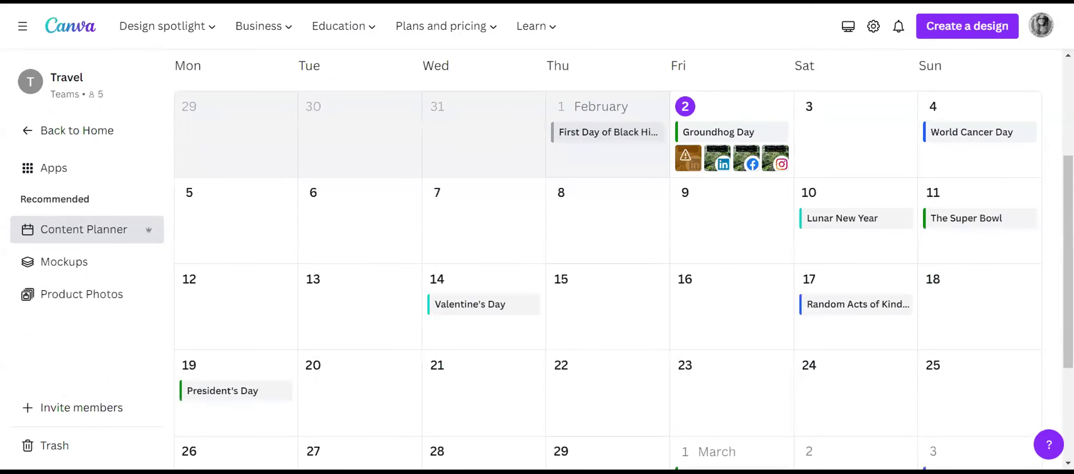
key(ctrl+minus)
key(ctrl+minus)
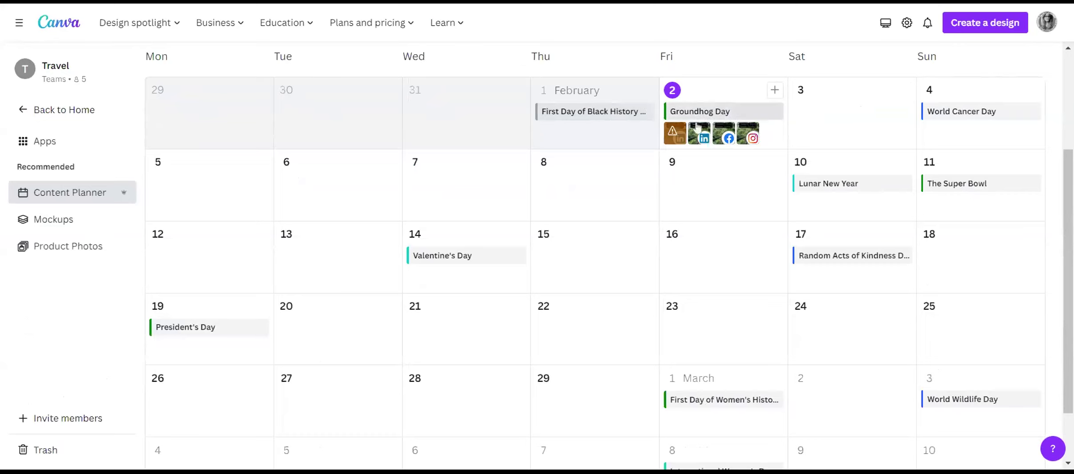
click(677, 139)
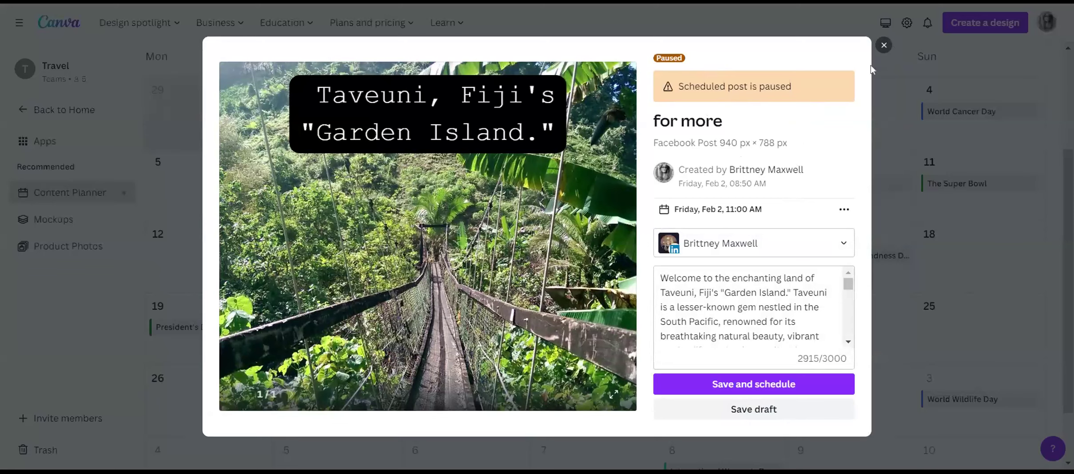
click(884, 45)
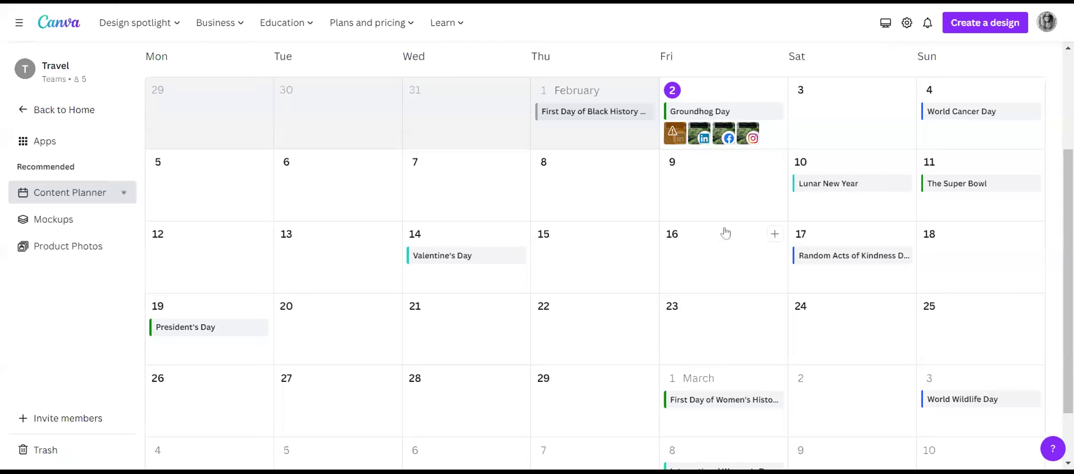
click(902, 95)
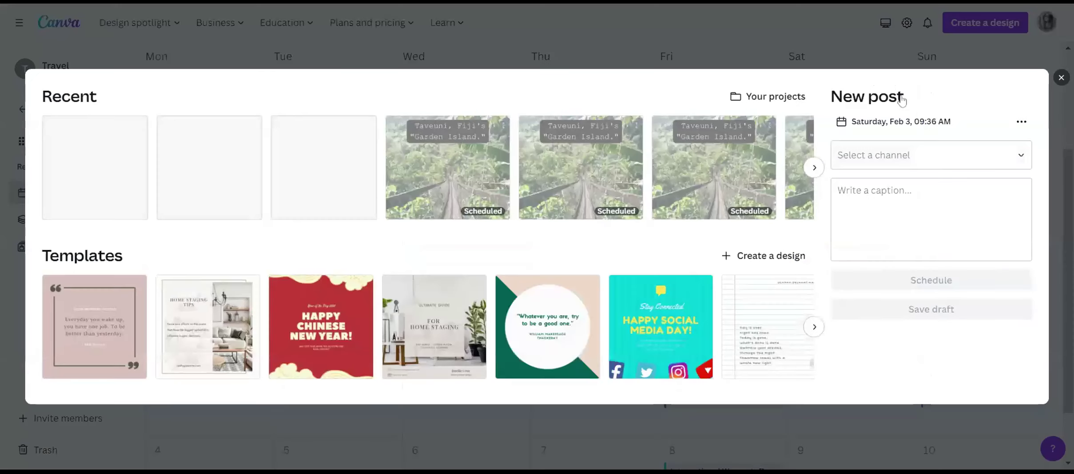
click(1061, 78)
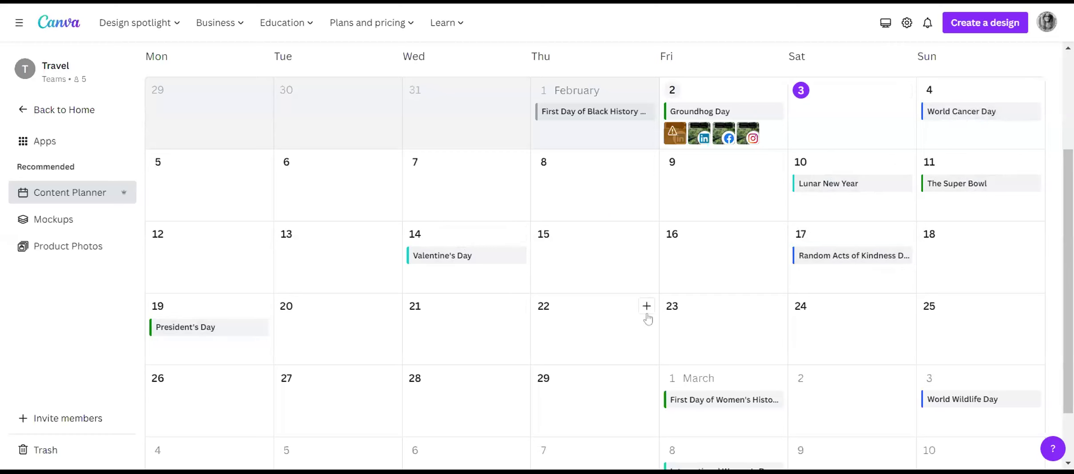
View the design templates offered for the Lunar New Year and The Super Bowl calendar events, closing each.
scroll(645, 316, up, 2)
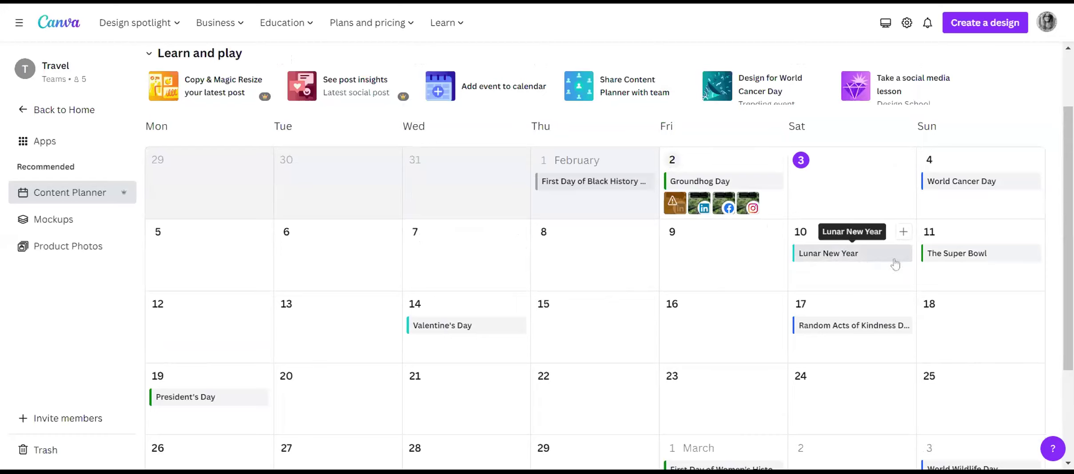
click(835, 263)
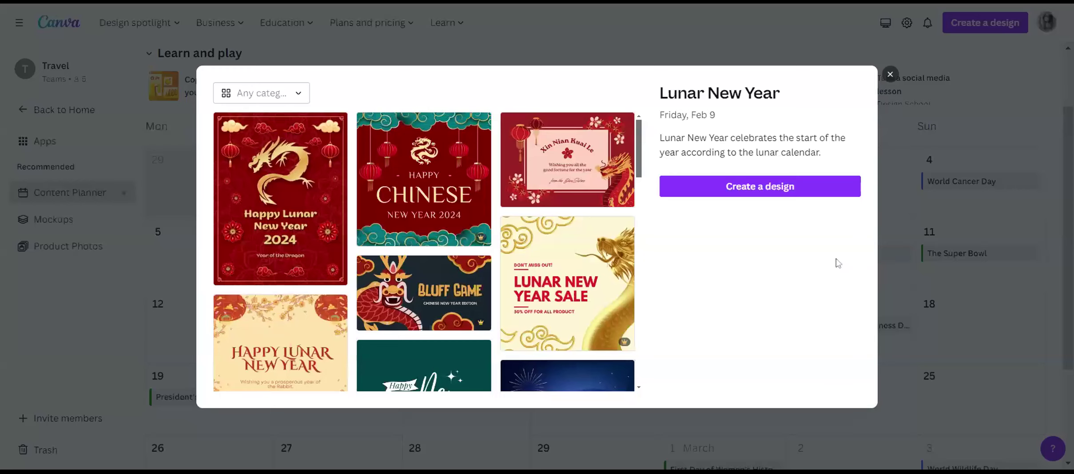
click(890, 75)
click(973, 252)
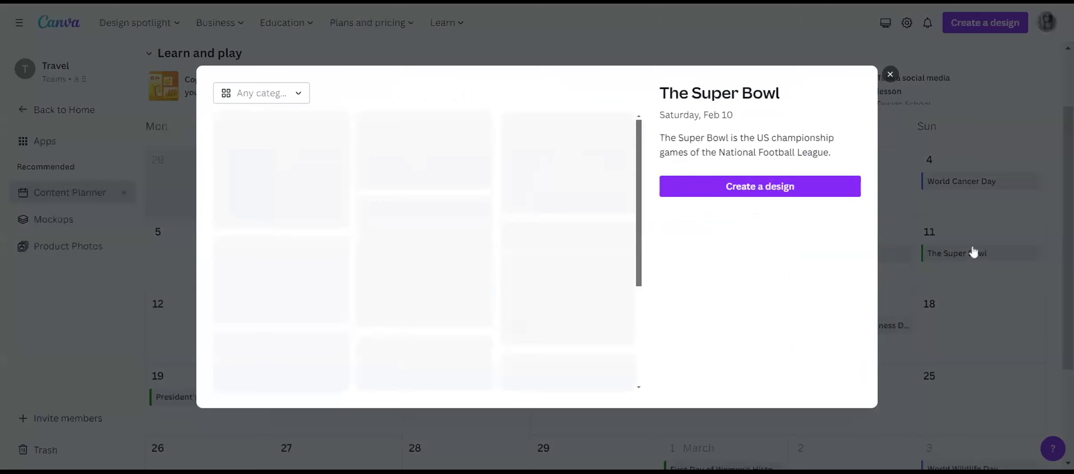
click(890, 75)
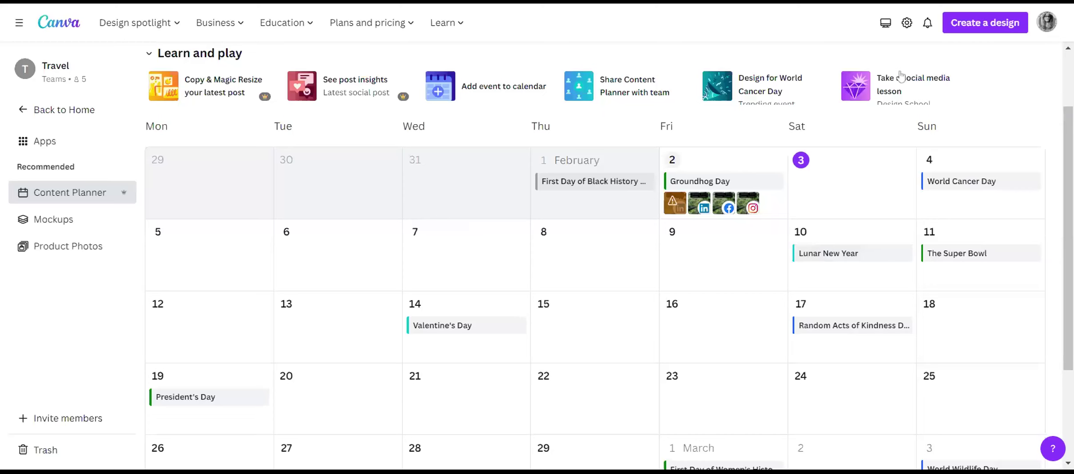
Browse the design templates for the Valentine's Day event on February 14 and close them.
click(474, 318)
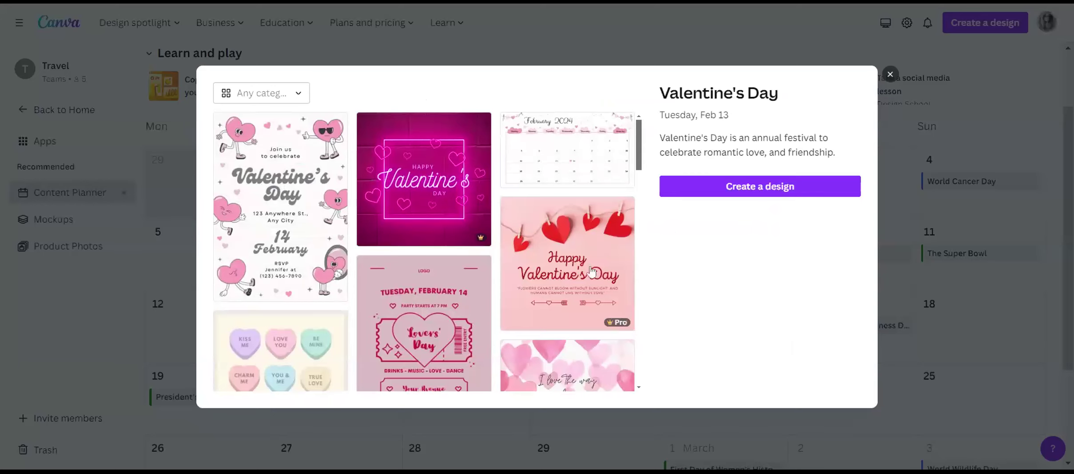
scroll(583, 271, down, 10)
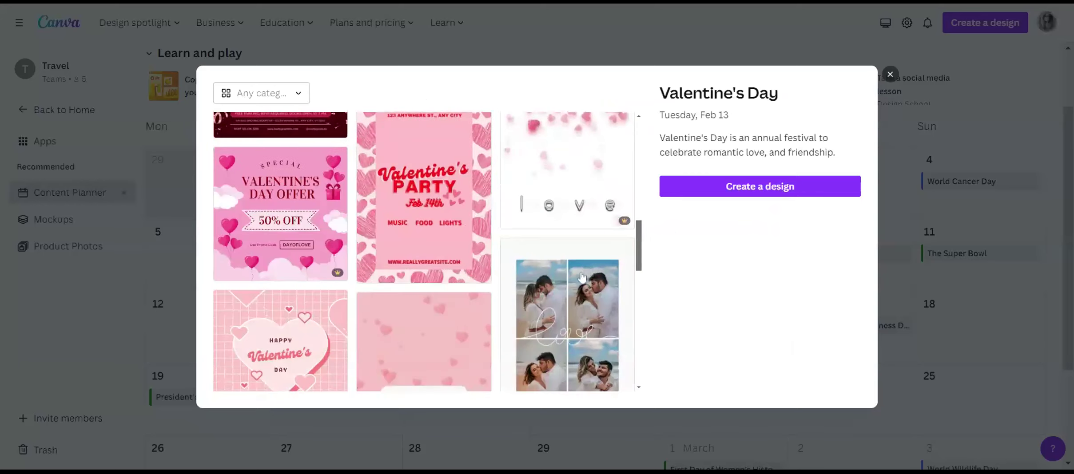
scroll(582, 278, up, 10)
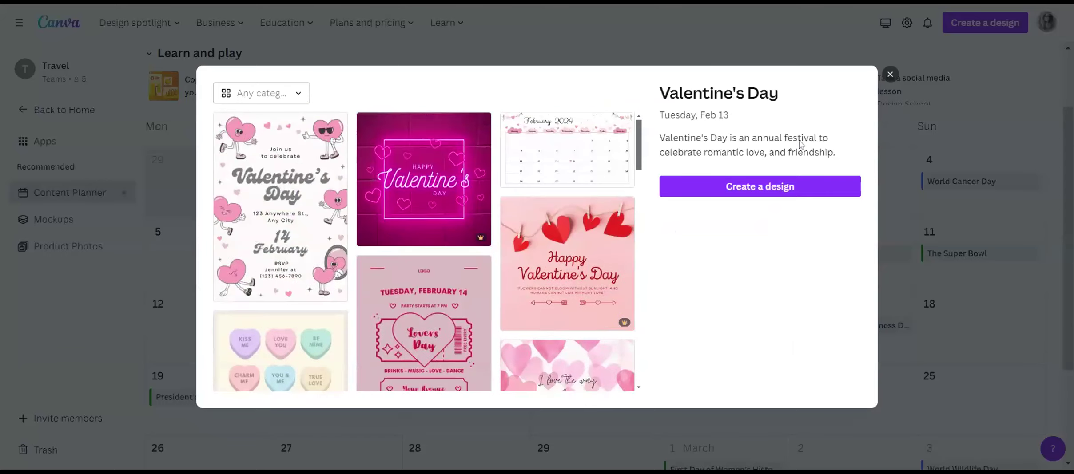
click(891, 74)
Browse the Mockups page and open the recently used laptop mockup to view its options and similar templates.
click(47, 221)
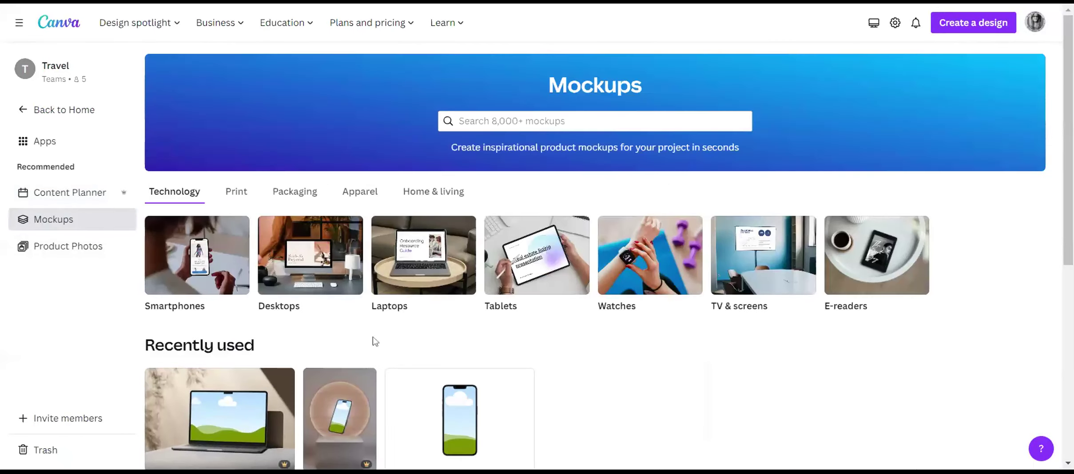
scroll(601, 371, down, 3)
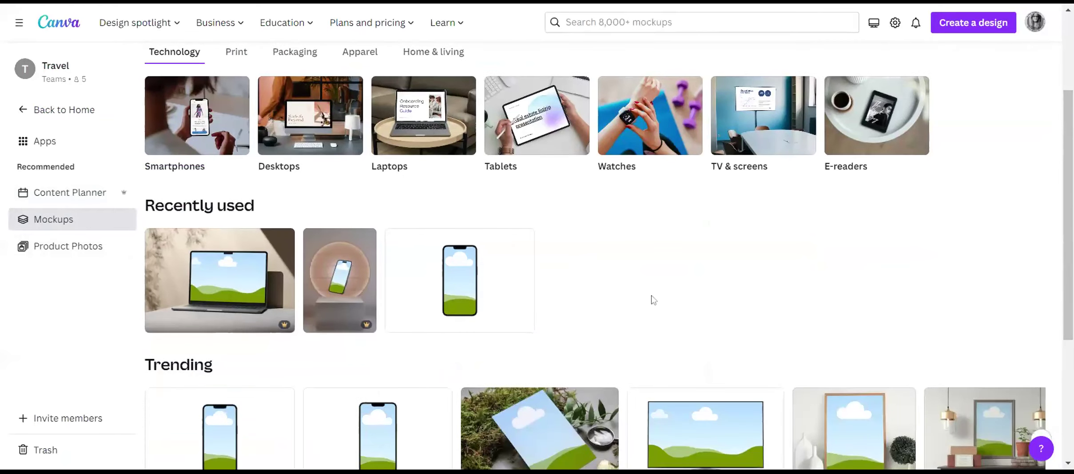
scroll(660, 292, down, 5)
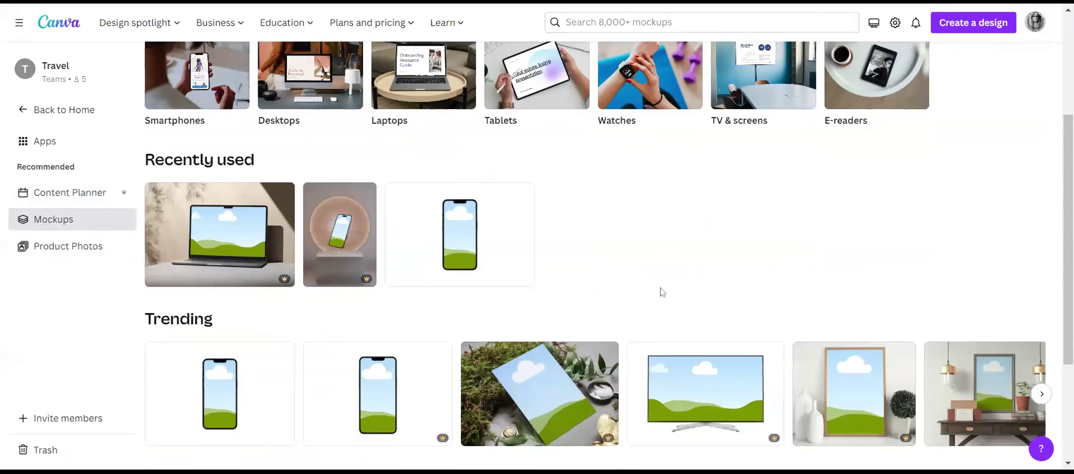
scroll(444, 318, up, 2)
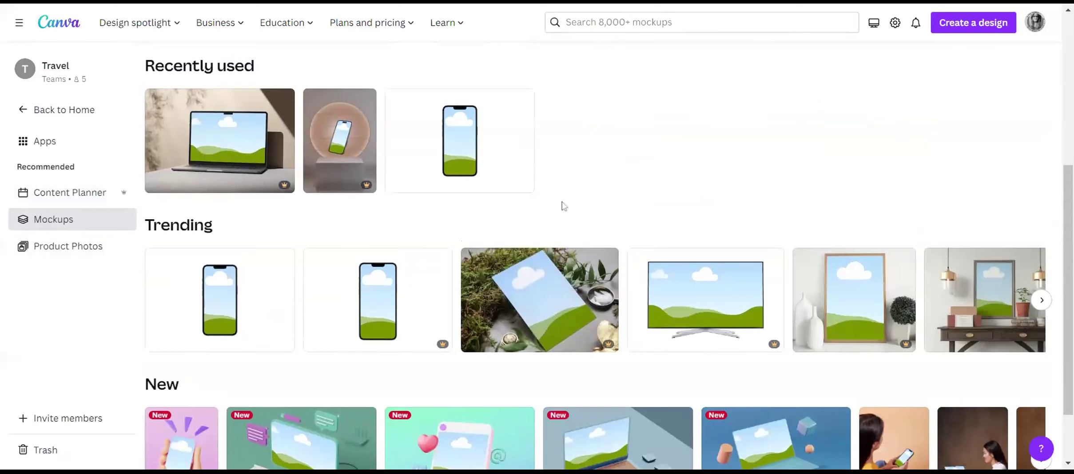
click(236, 129)
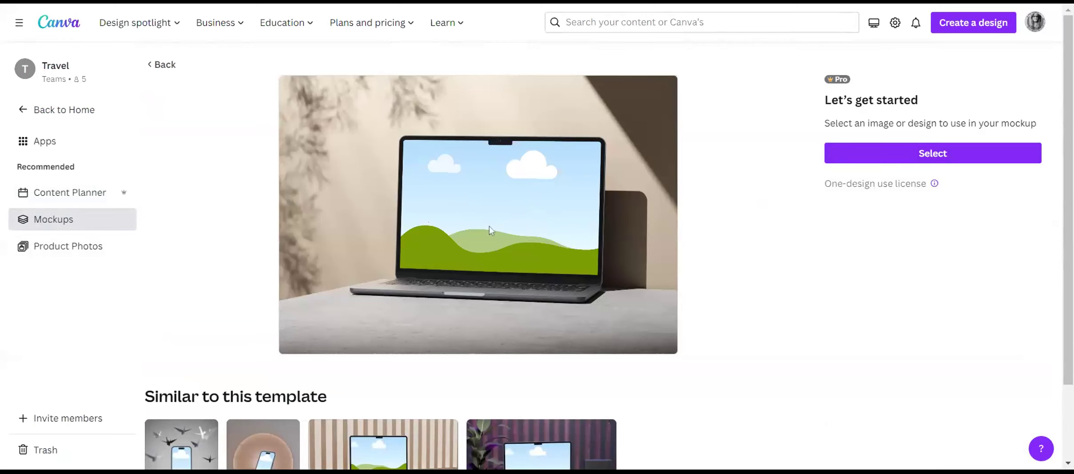
scroll(494, 228, down, 2)
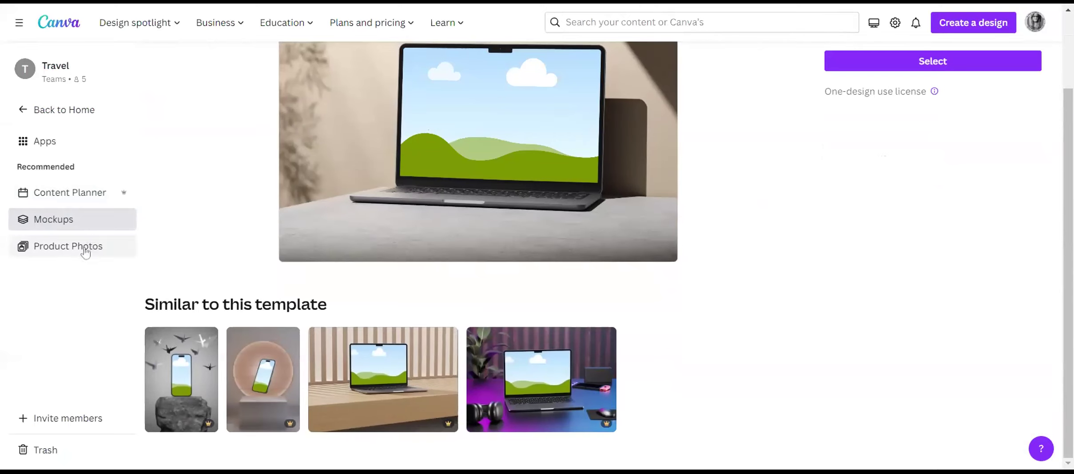
Return to the home page and browse the Apps directory's trending, new and AI-powered apps.
click(61, 114)
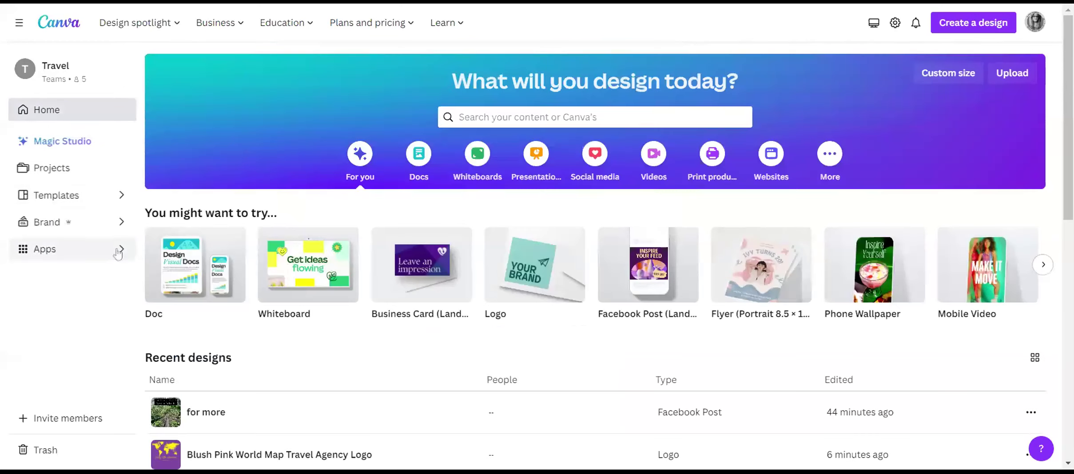
click(118, 252)
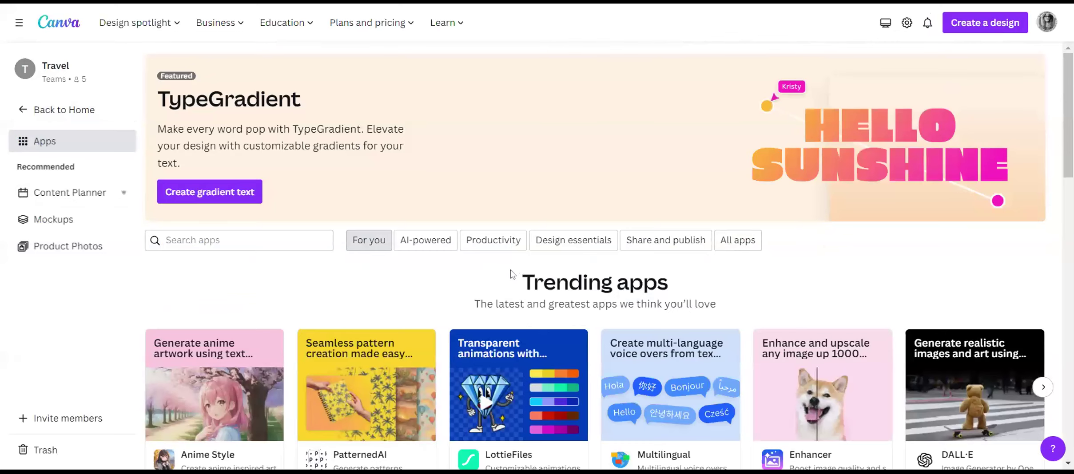
scroll(511, 274, down, 8)
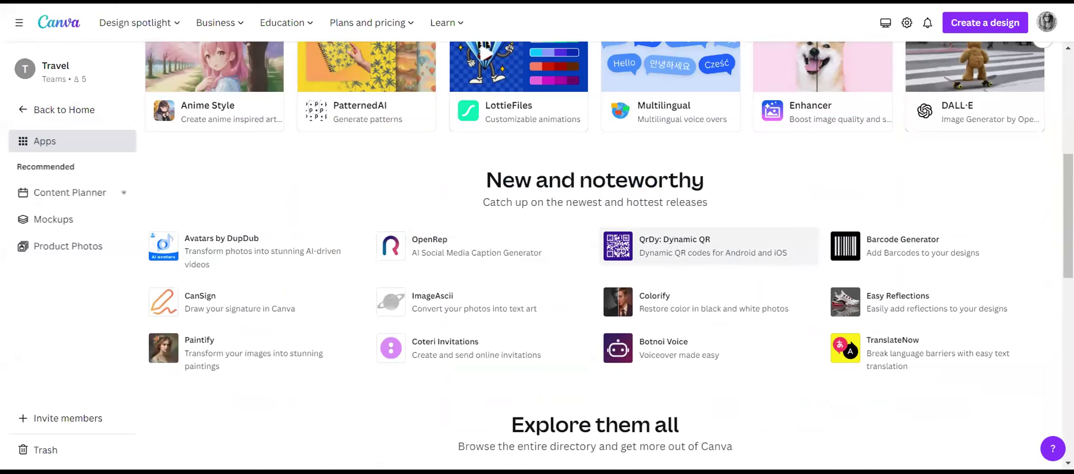
scroll(735, 244, down, 5)
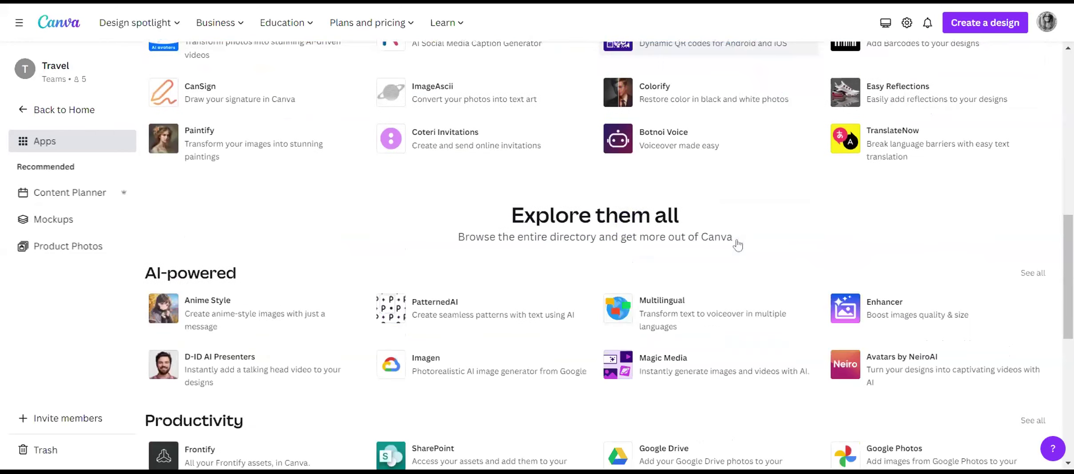
scroll(780, 215, up, 10)
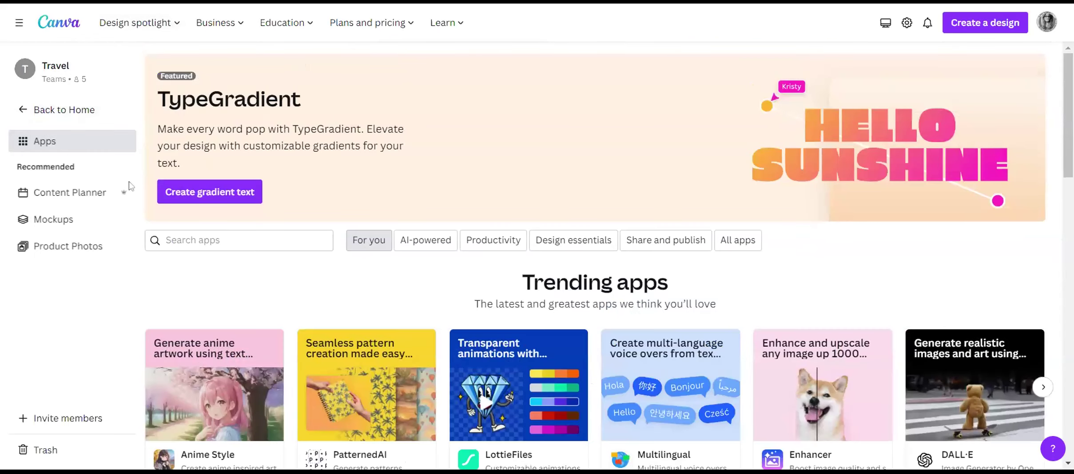
Reopen the Content Planner and read the caption of the scheduled LinkedIn post "Copy of for more" on February 2.
click(101, 198)
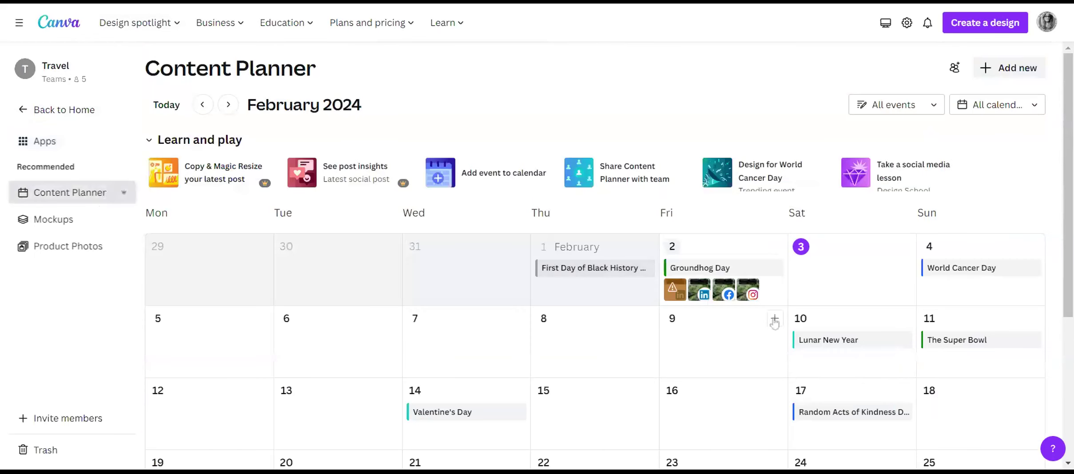
click(700, 293)
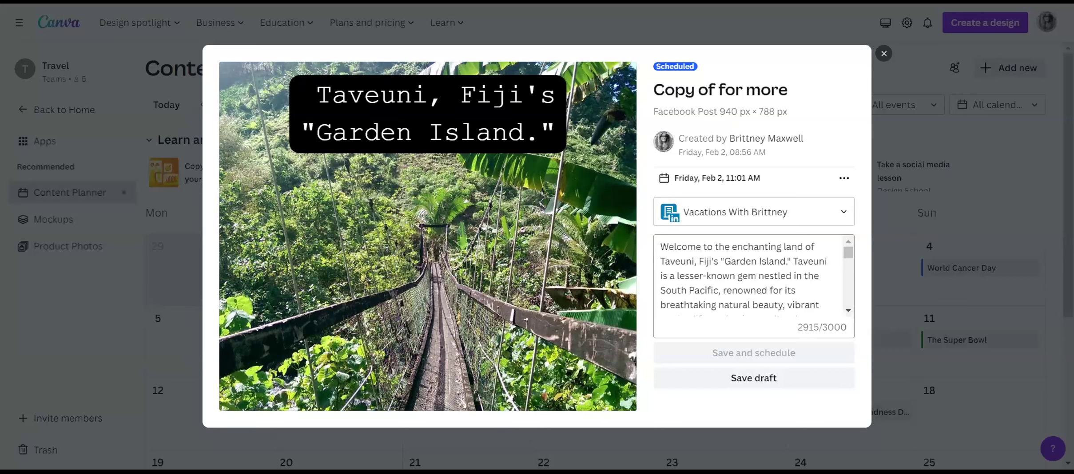
scroll(751, 277, down, 2)
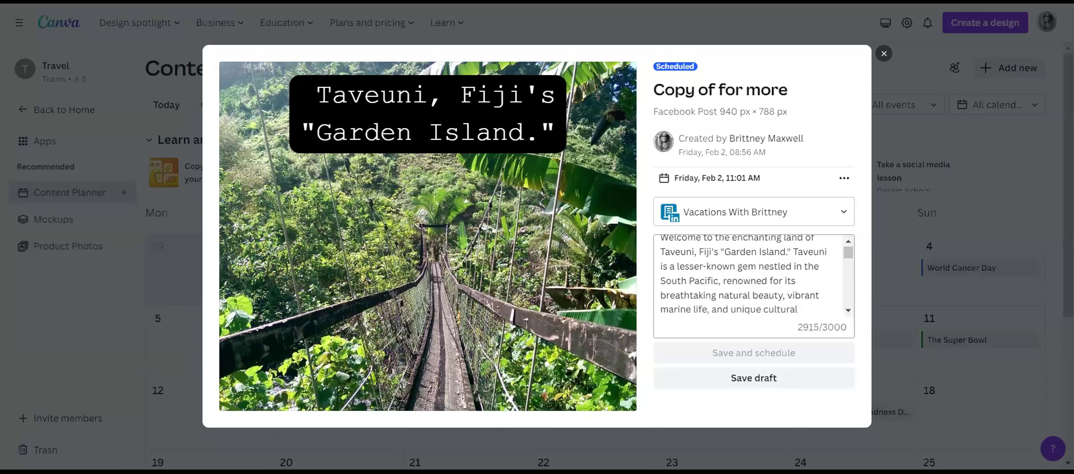
scroll(749, 275, down, 2)
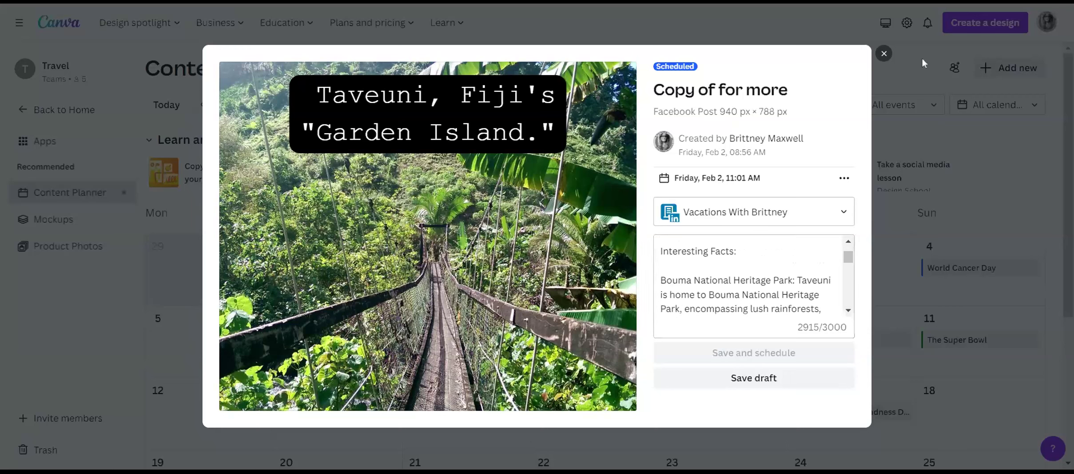
click(884, 53)
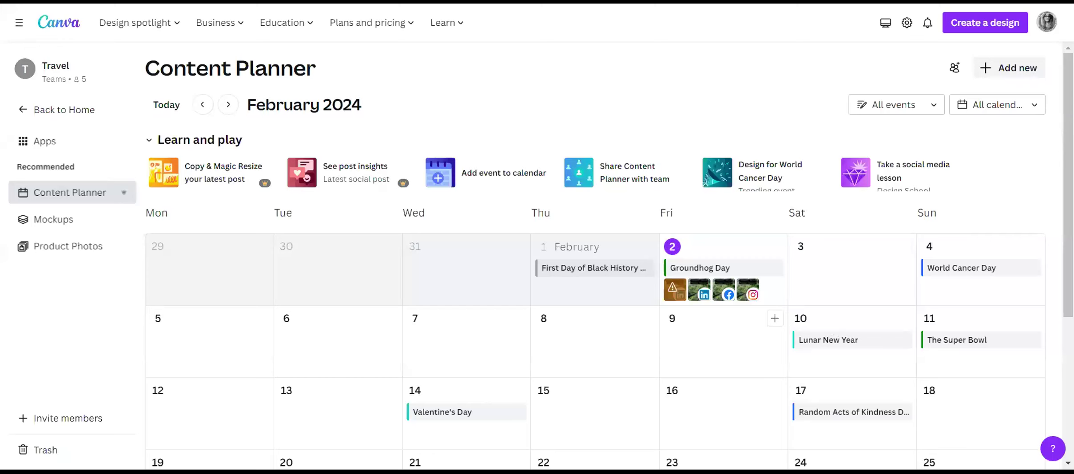
Return to the home page, search for "business" and browse the Business Card (Landscape) templates.
click(49, 119)
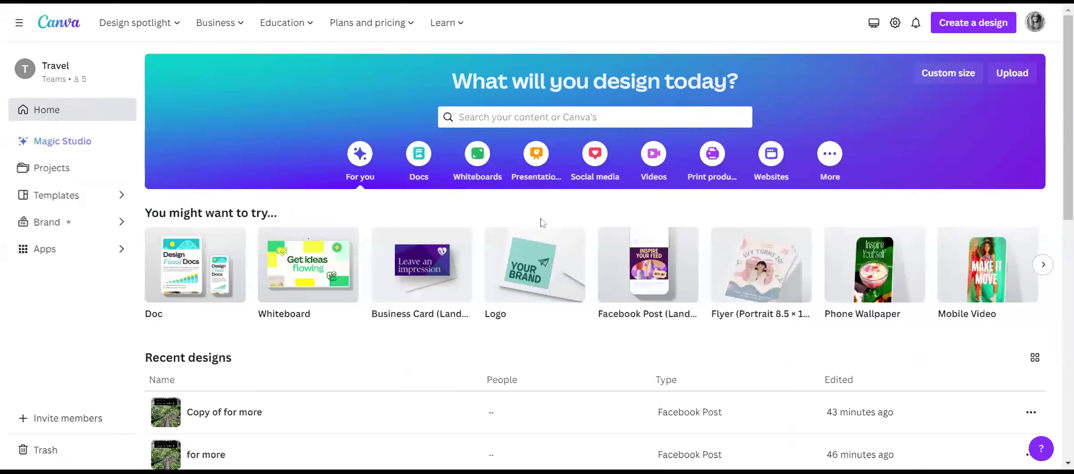
click(595, 118)
text(buis)
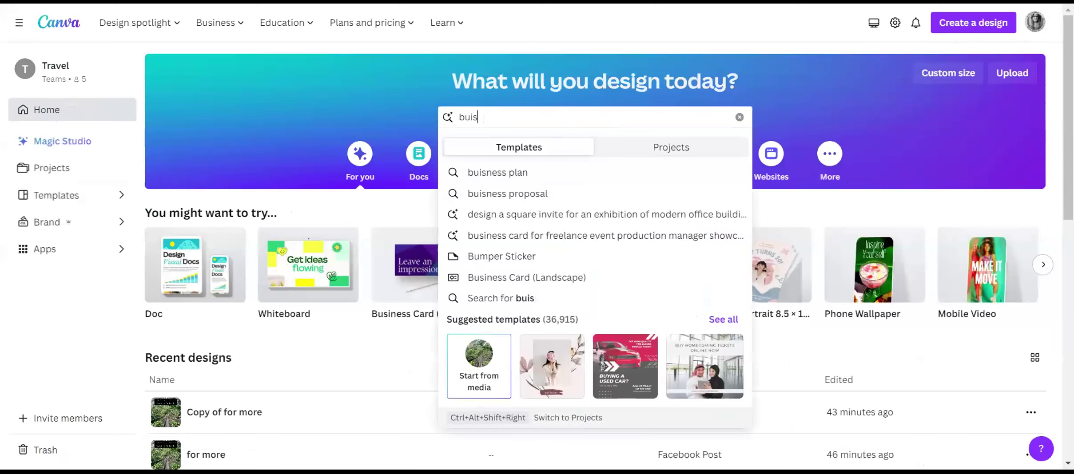
key(BackSpace)
key(BackSpace)
text(sine)
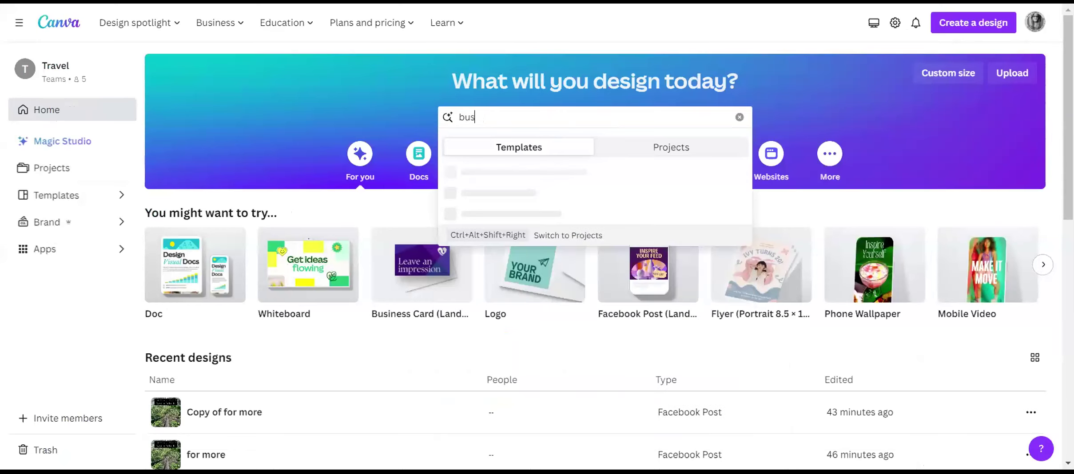
text(ss)
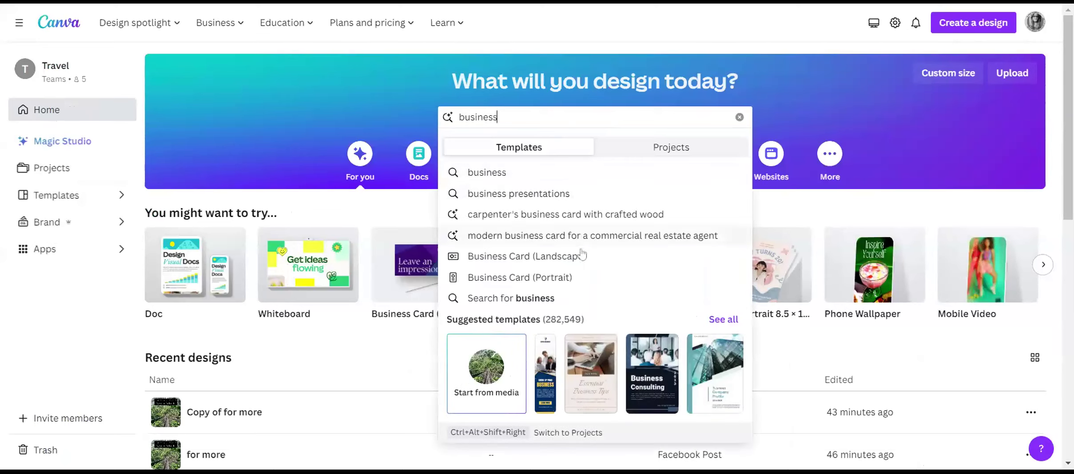
click(533, 260)
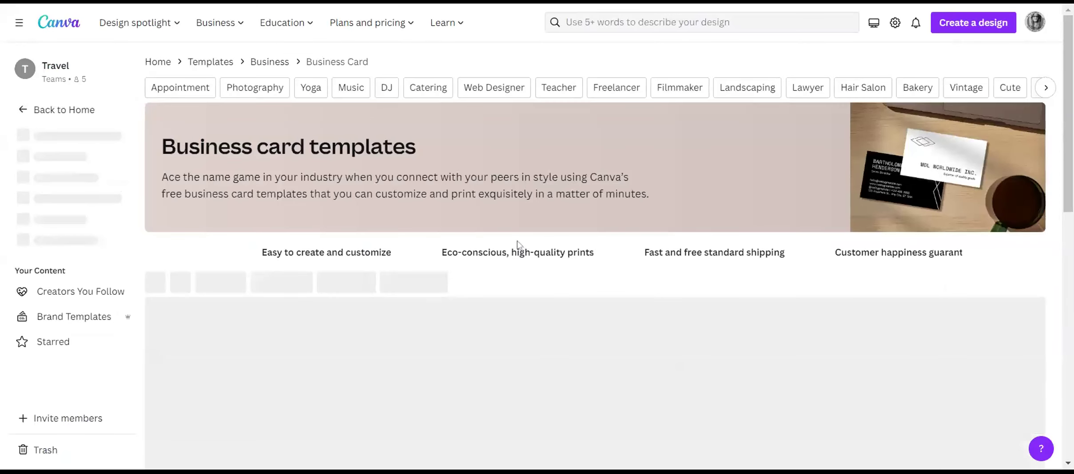
scroll(577, 275, down, 7)
scroll(613, 290, up, 3)
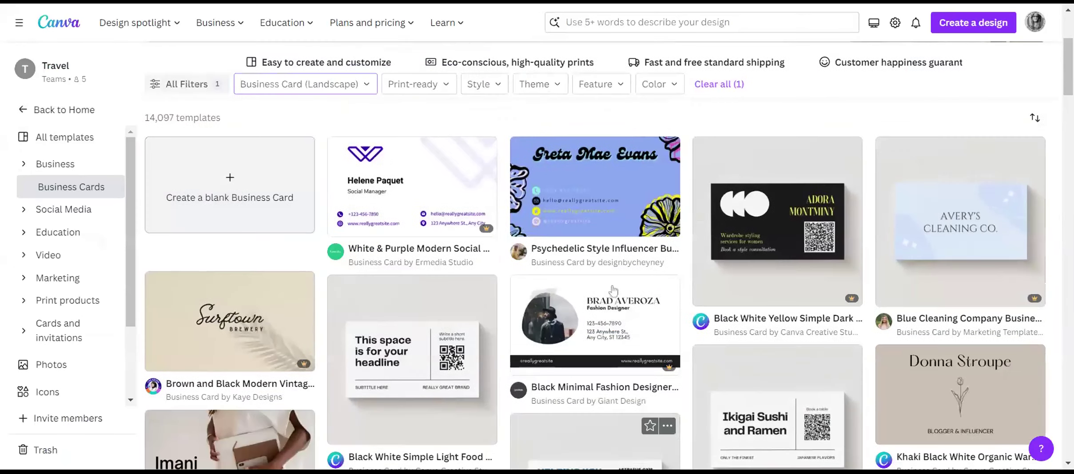
Search the templates for "travel business cards" and browse the resulting designs.
scroll(614, 292, up, 4)
click(621, 22)
text(travel business cards)
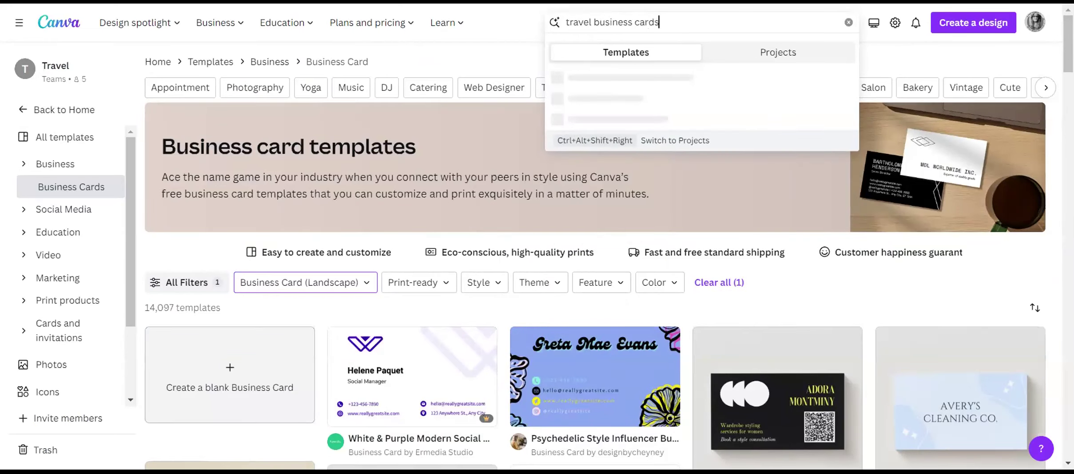
key(Return)
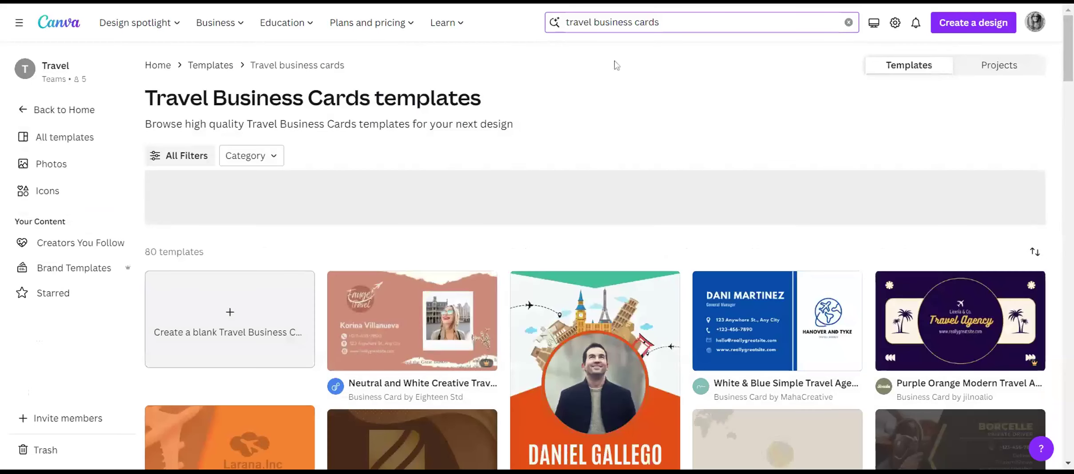
scroll(666, 86, down, 2)
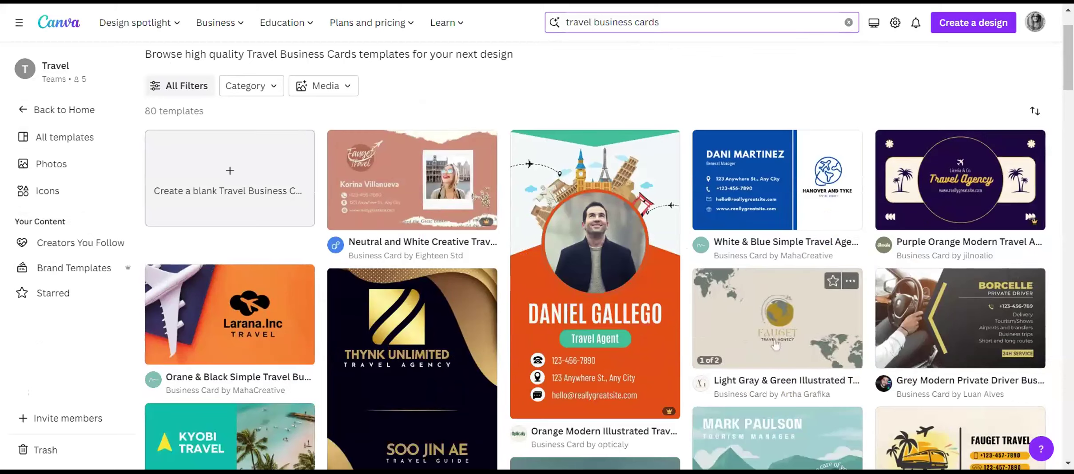
scroll(778, 340, down, 3)
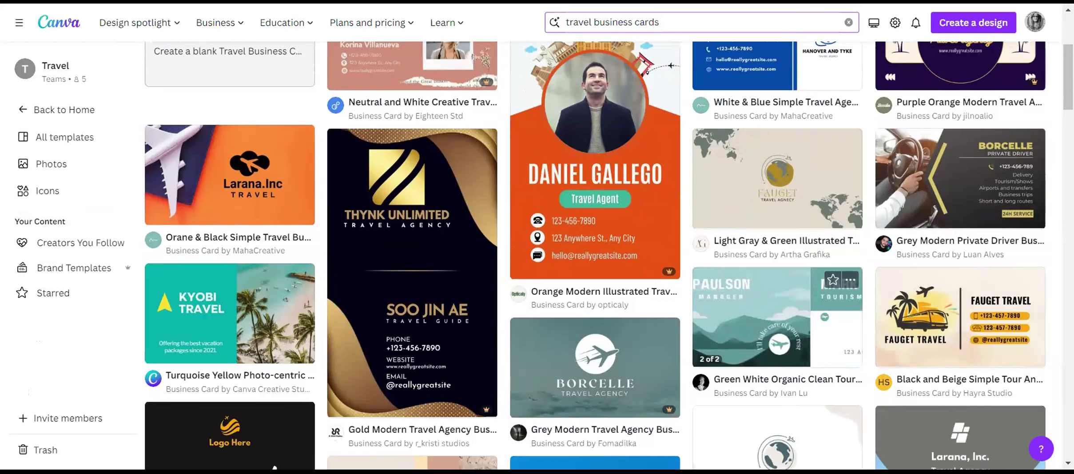
scroll(791, 335, down, 5)
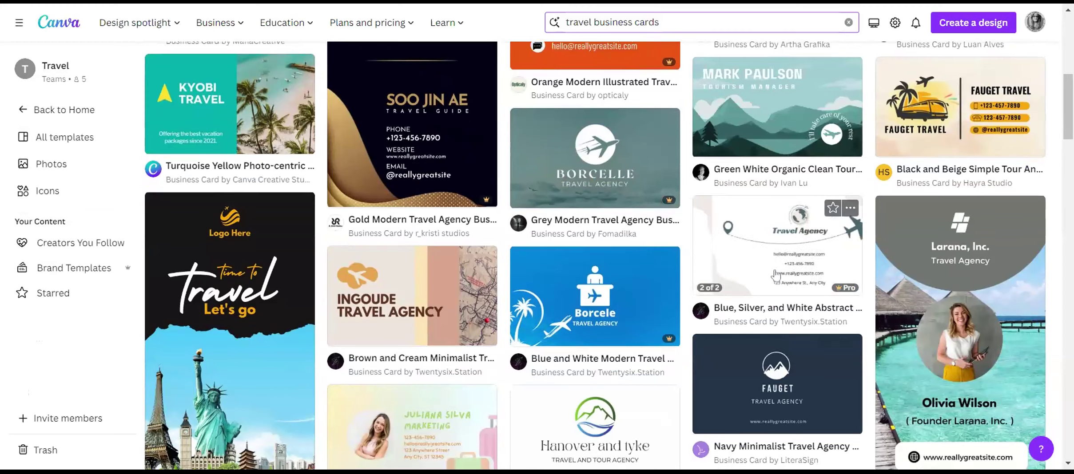
scroll(775, 276, down, 5)
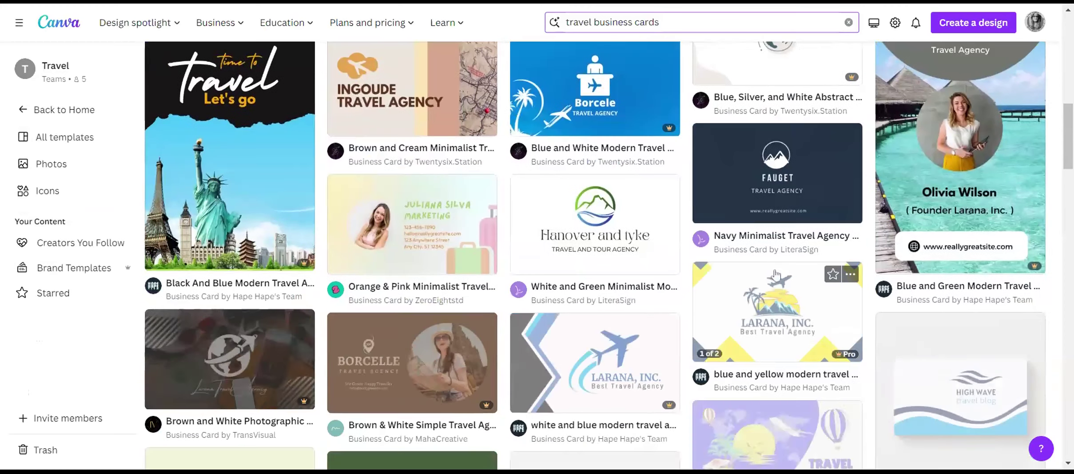
scroll(775, 274, down, 3)
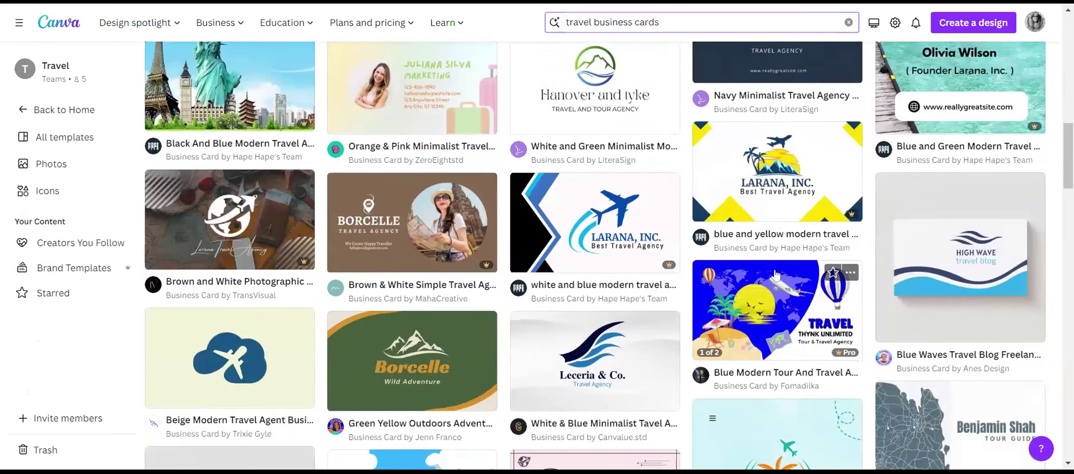
scroll(778, 280, up, 6)
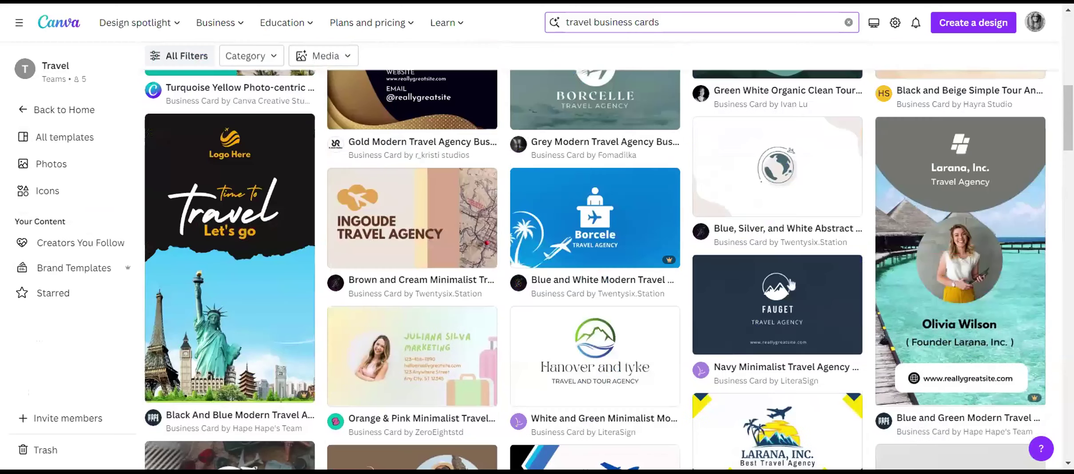
Replace the search text with "travel videos" and run the template search.
scroll(790, 284, up, 6)
key(BackSpace)
key(ctrl+a)
key(BackSpace)
text(travel video)
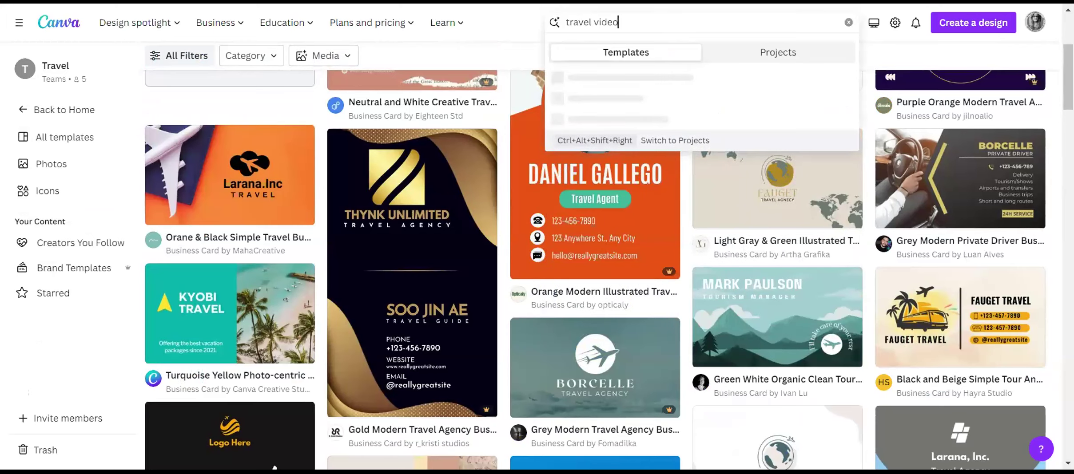
key(Return)
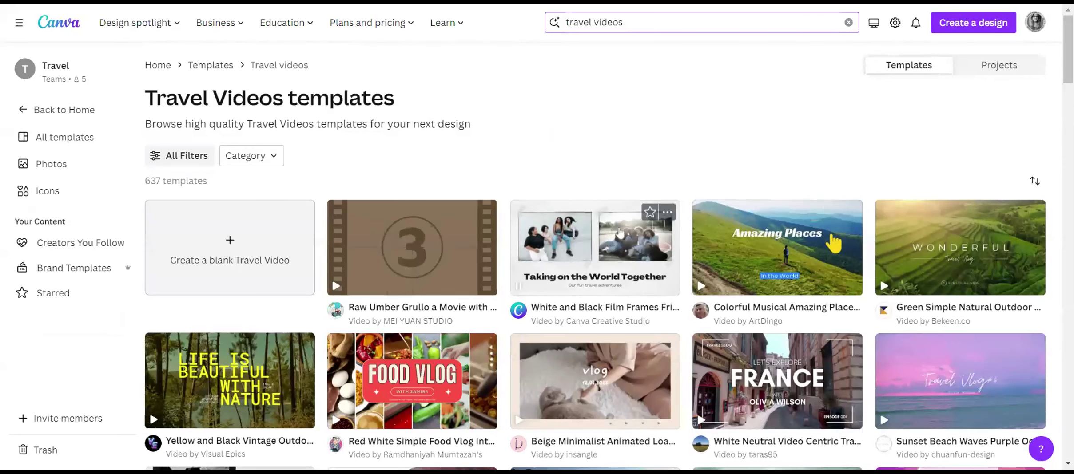
Open the White Teal Videocentric Travel YouTube Intro template from the results for customizing in the editor.
scroll(621, 232, down, 5)
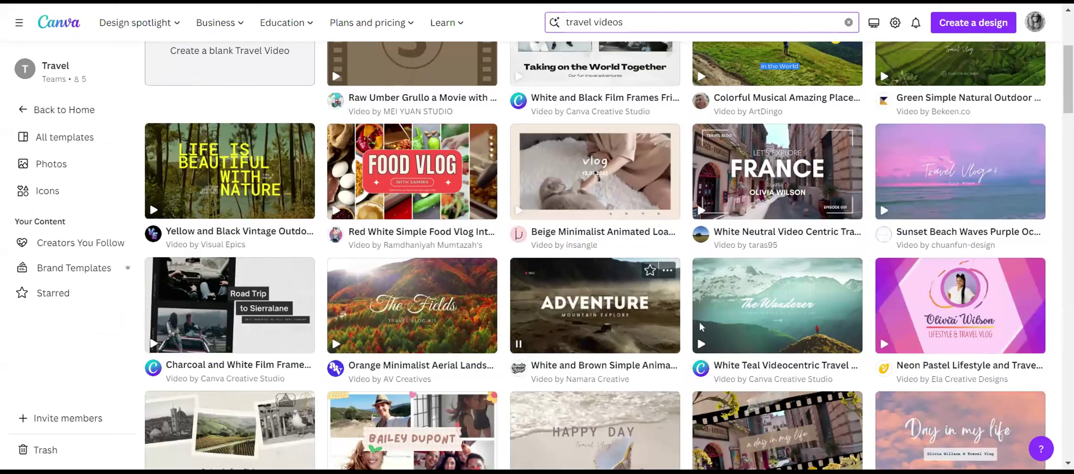
click(763, 315)
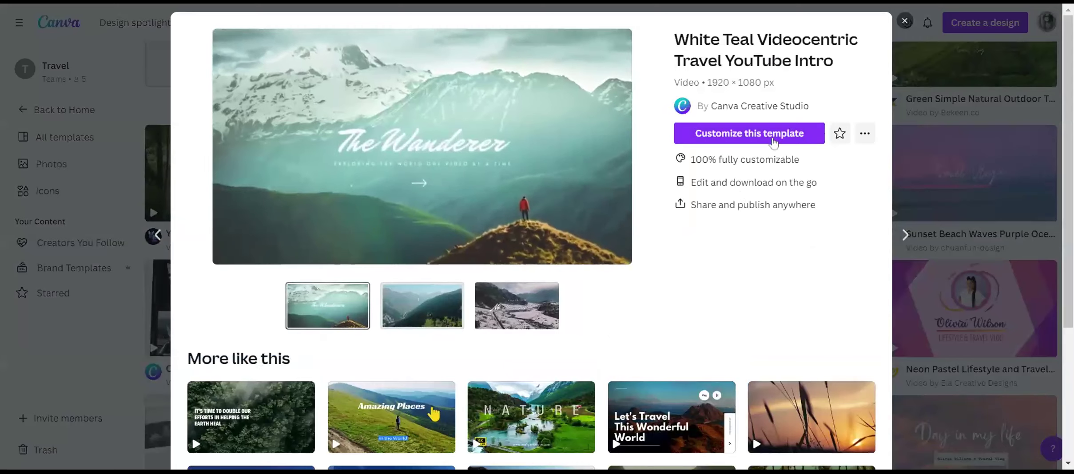
click(772, 141)
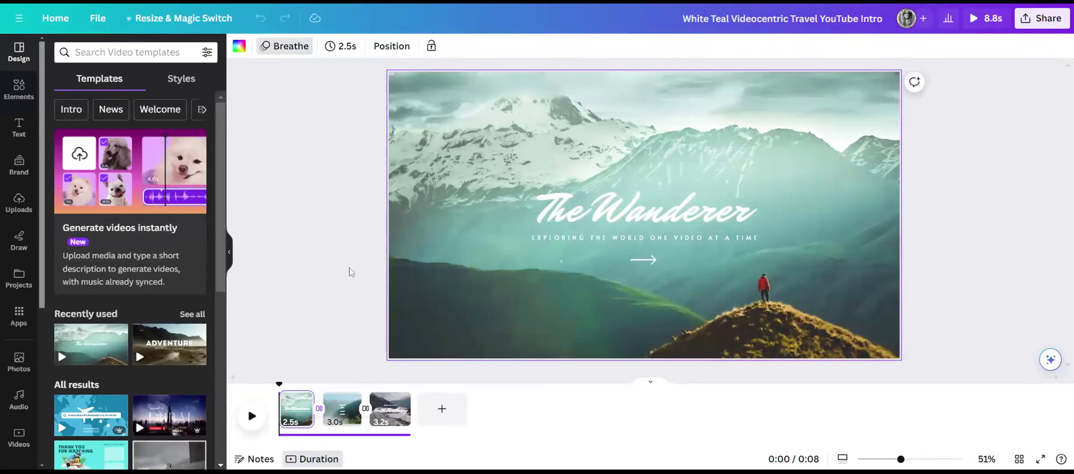
Apply the Colorful Modern Business Travel Video template to the first page of the design.
scroll(320, 248, down, 1)
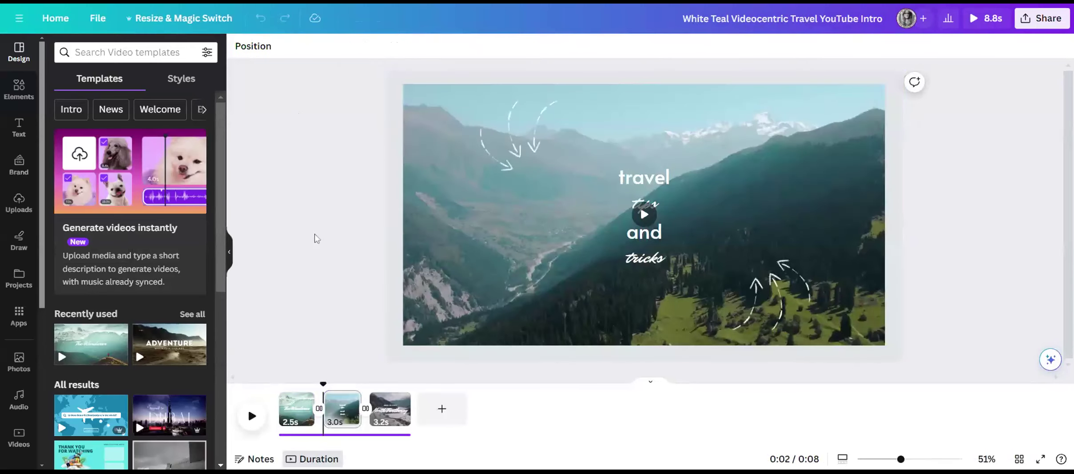
scroll(222, 263, down, 5)
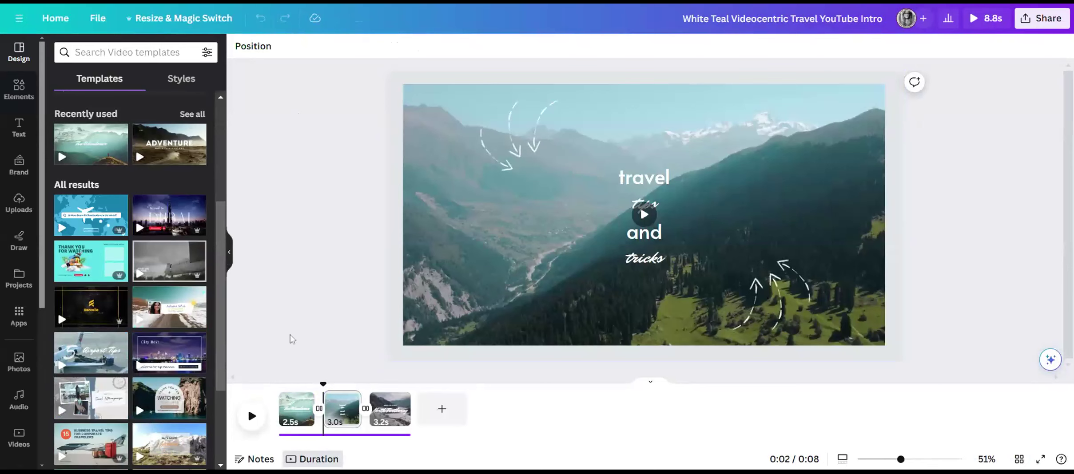
click(293, 415)
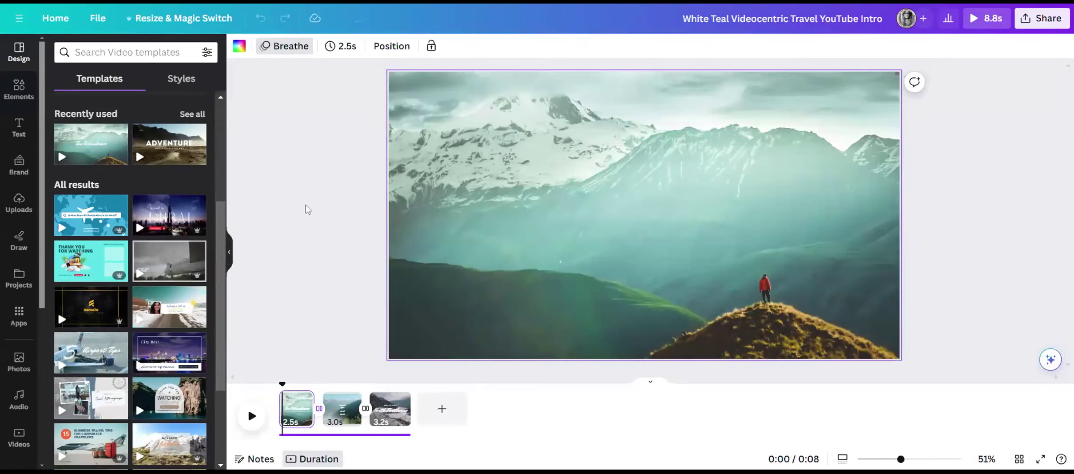
scroll(156, 362, down, 3)
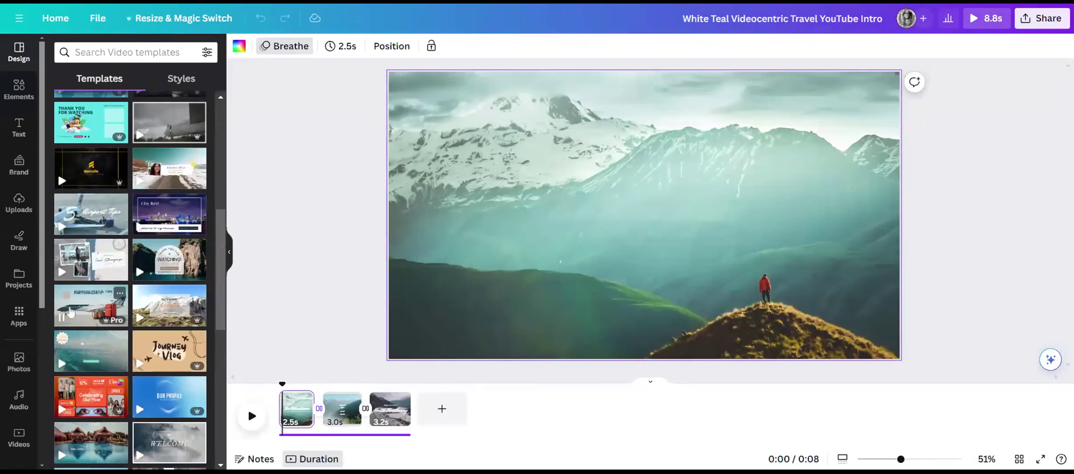
click(101, 313)
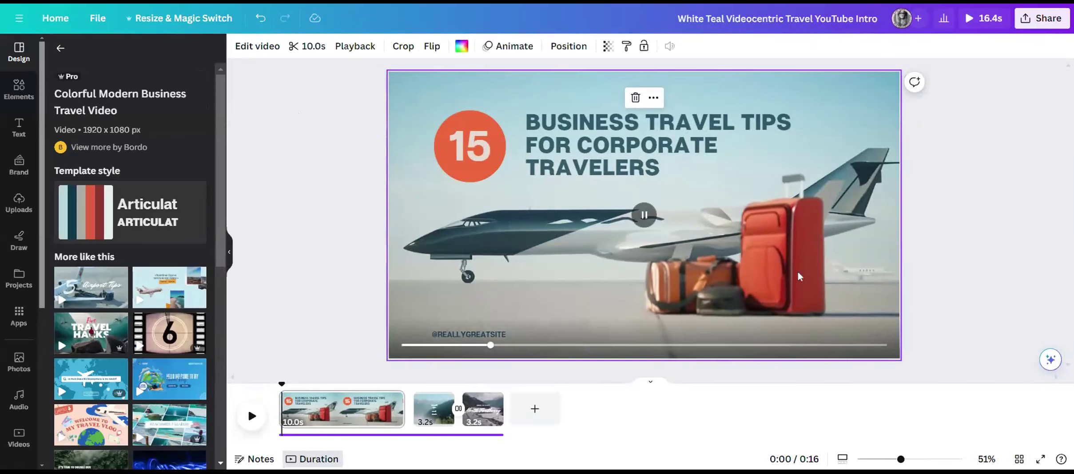
Replace the first page with the similar Beautiful Destinations Travel Video Youtube Intro template.
scroll(131, 276, down, 3)
scroll(131, 276, up, 3)
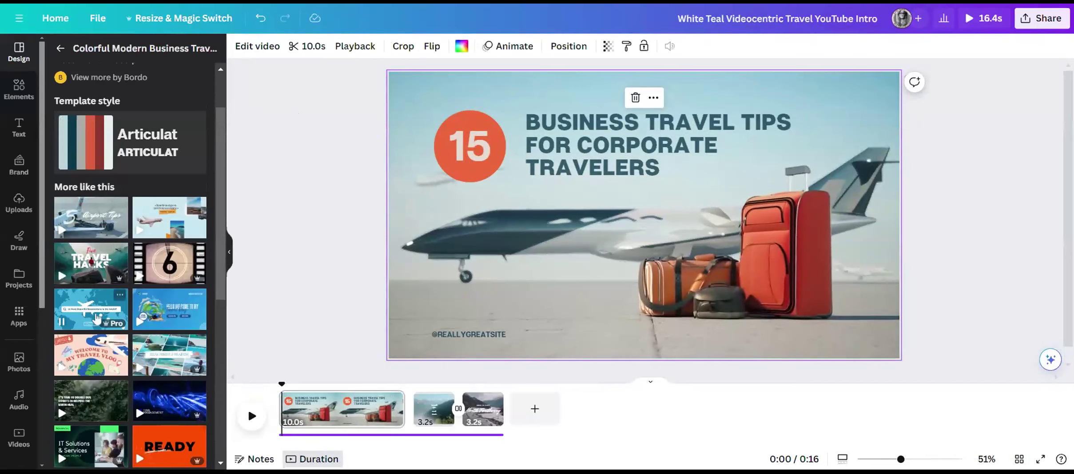
click(88, 306)
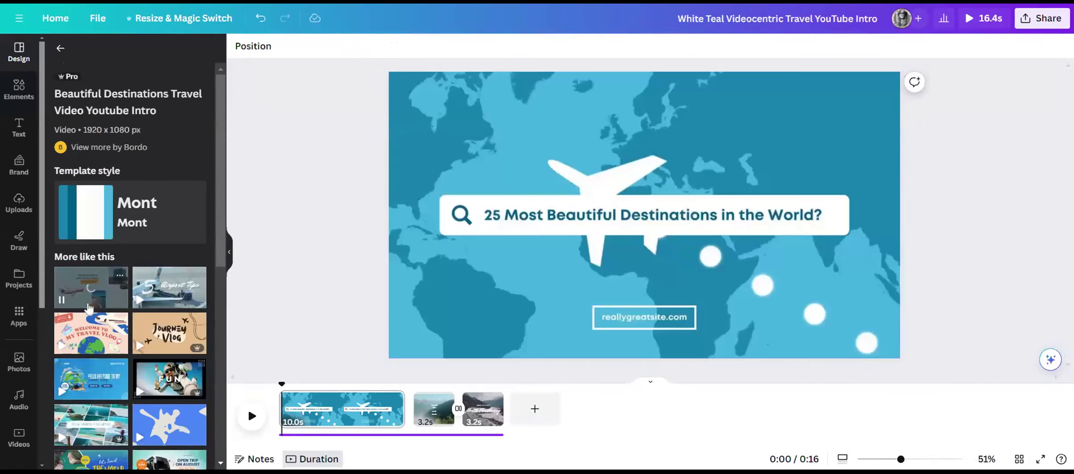
Delete the second and third pages from the timeline so only the first page is left.
mouse_move(439, 412)
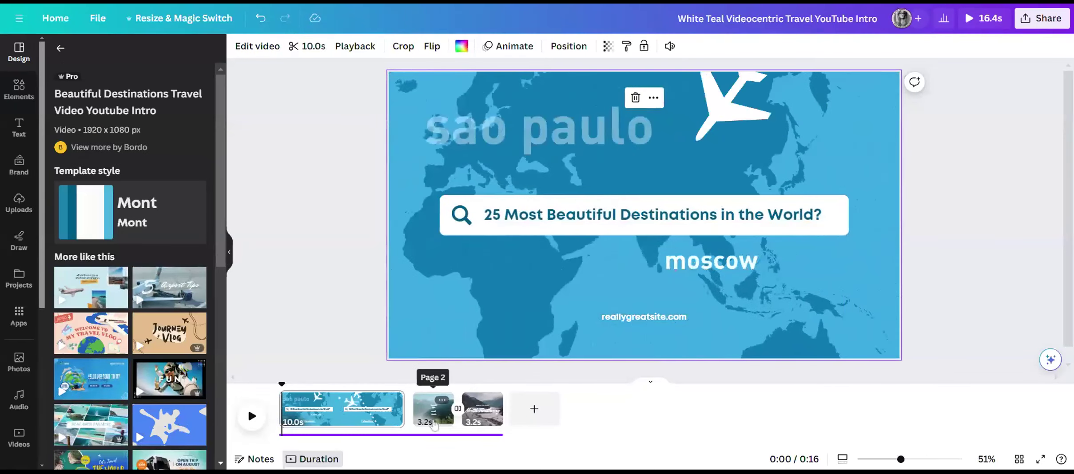
click(443, 403)
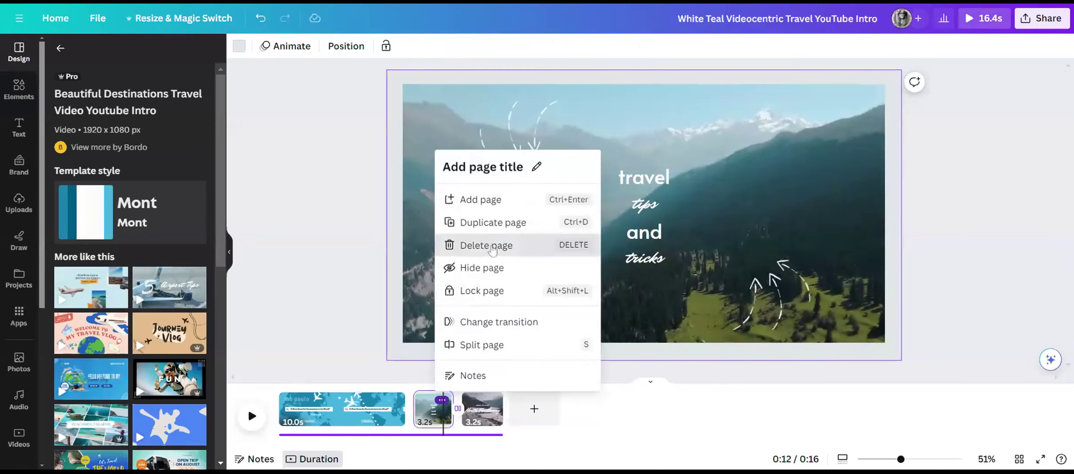
click(492, 246)
click(444, 401)
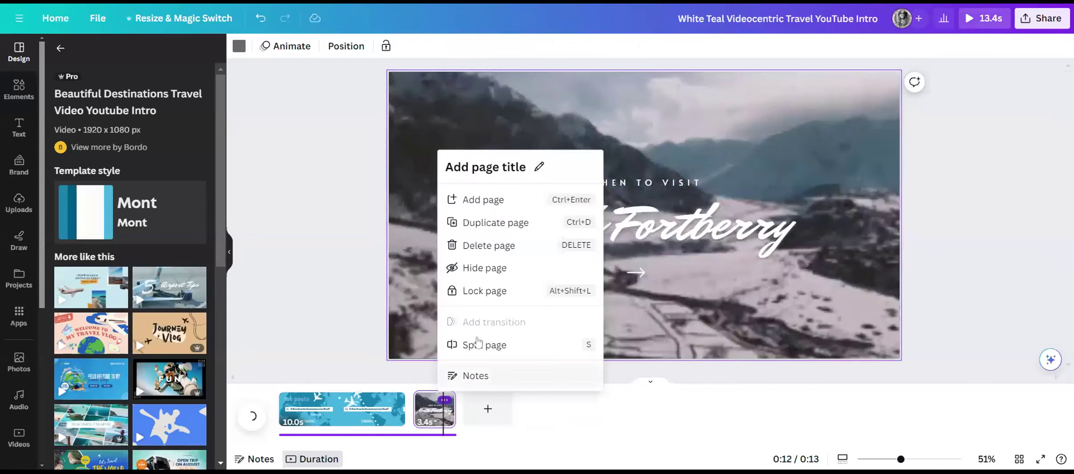
click(489, 245)
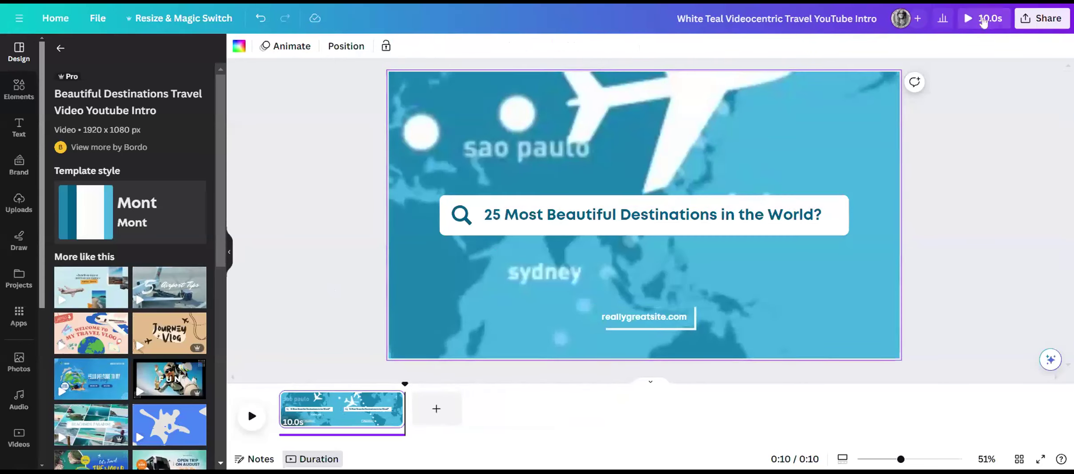
Delete the audio track beneath the video page after a playback, and undo the deletion.
click(251, 418)
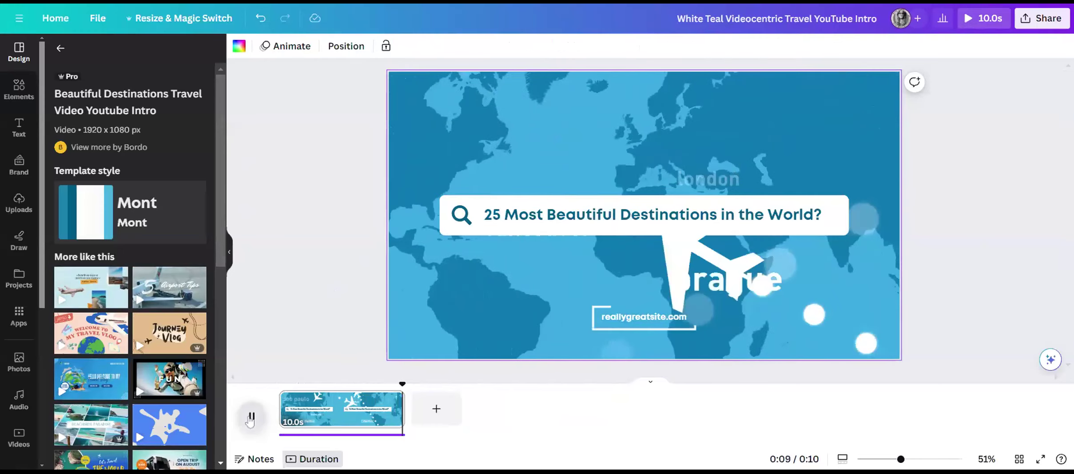
click(301, 436)
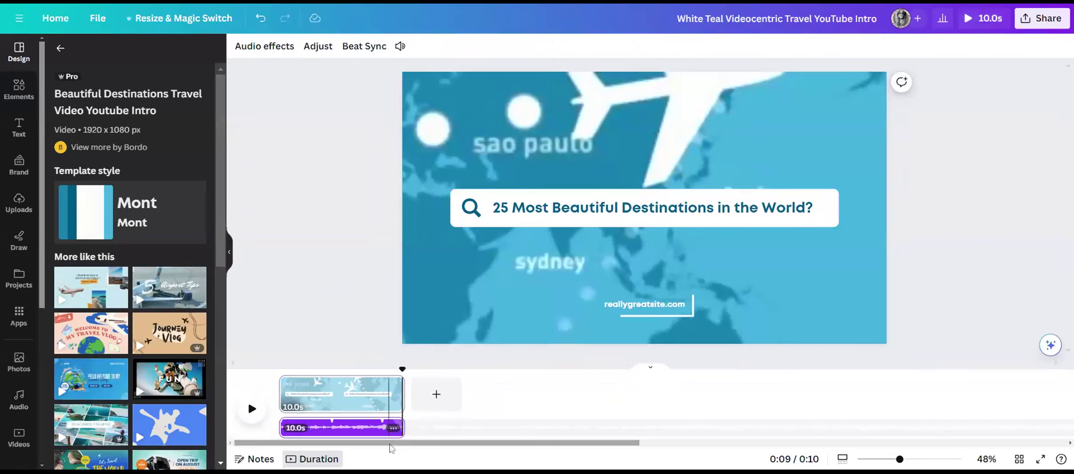
click(393, 429)
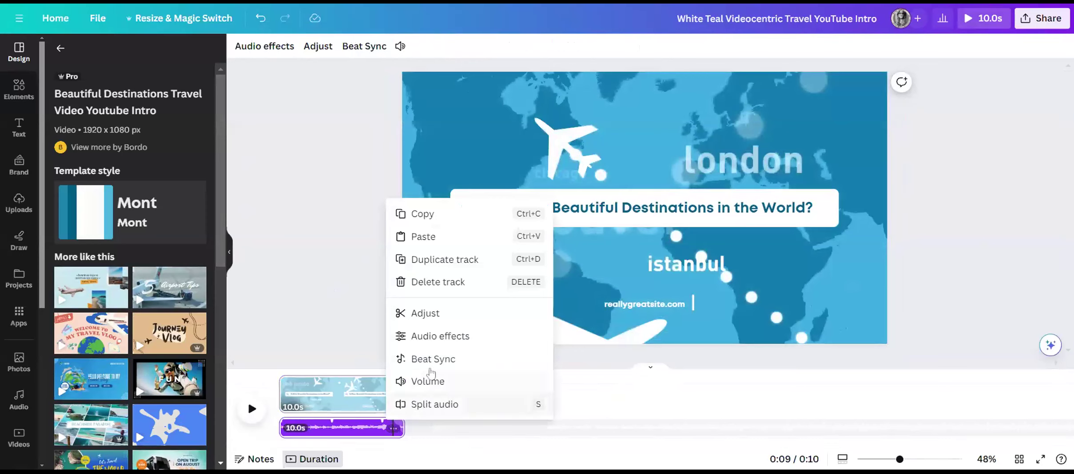
click(431, 284)
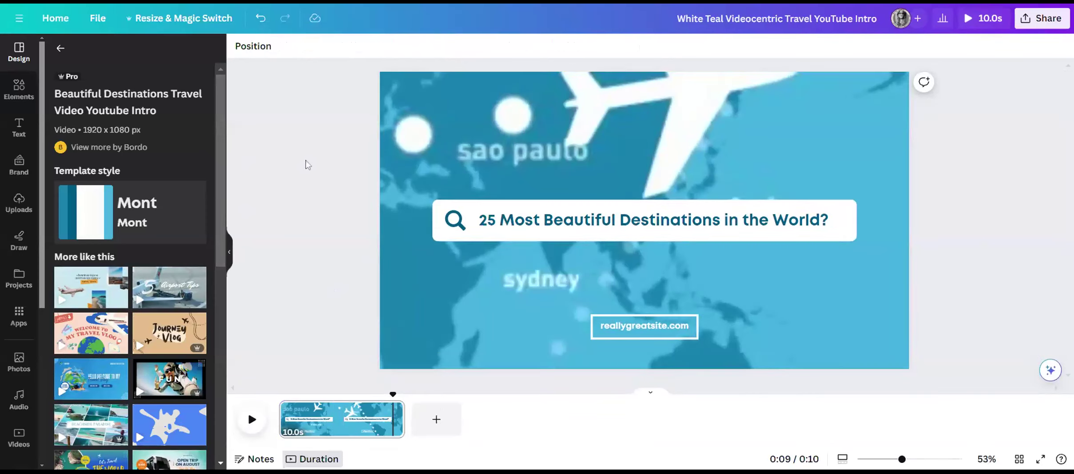
click(260, 18)
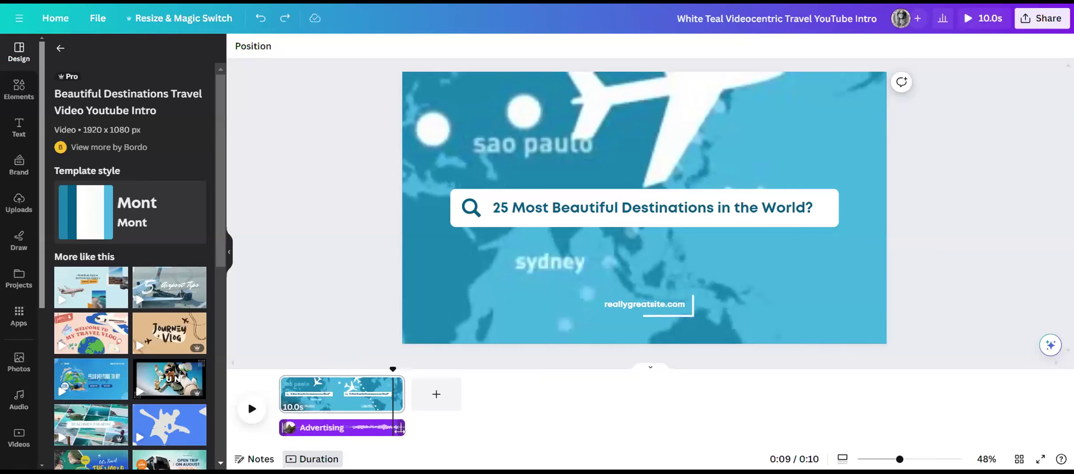
Delete the Advertising audio track from the video's timeline.
click(385, 437)
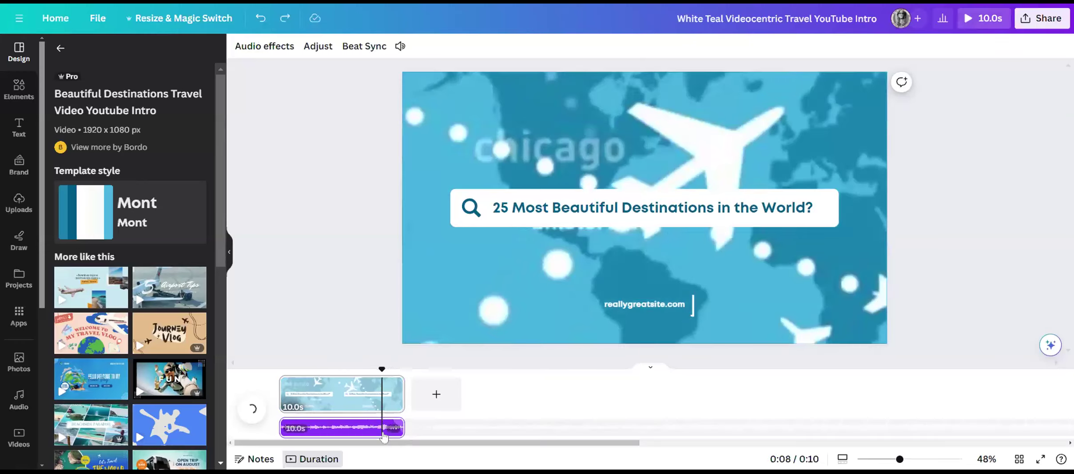
click(392, 432)
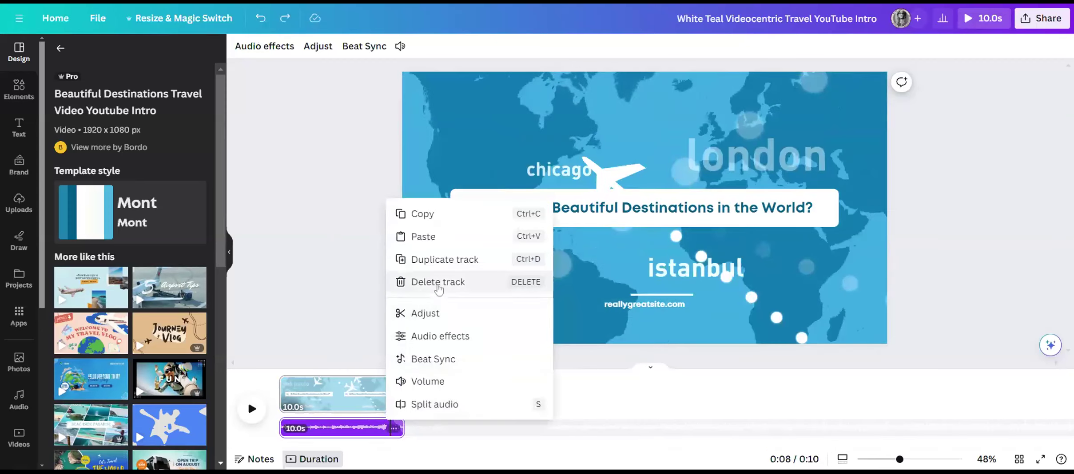
click(438, 284)
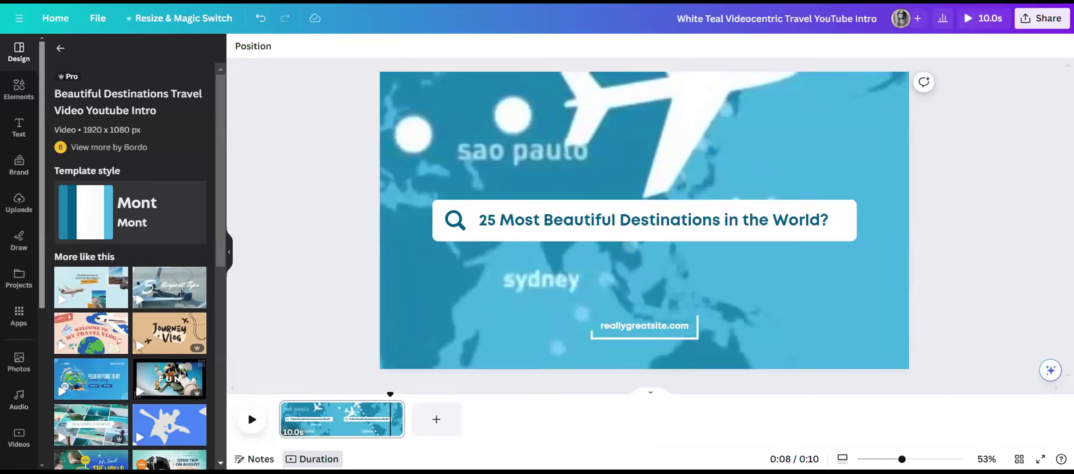
Apply the Blue Elegant My Journey This Month Opening Video template, and replace it with all 4 pages of Colorful Music Animated Beach Relaxation Video.
click(65, 51)
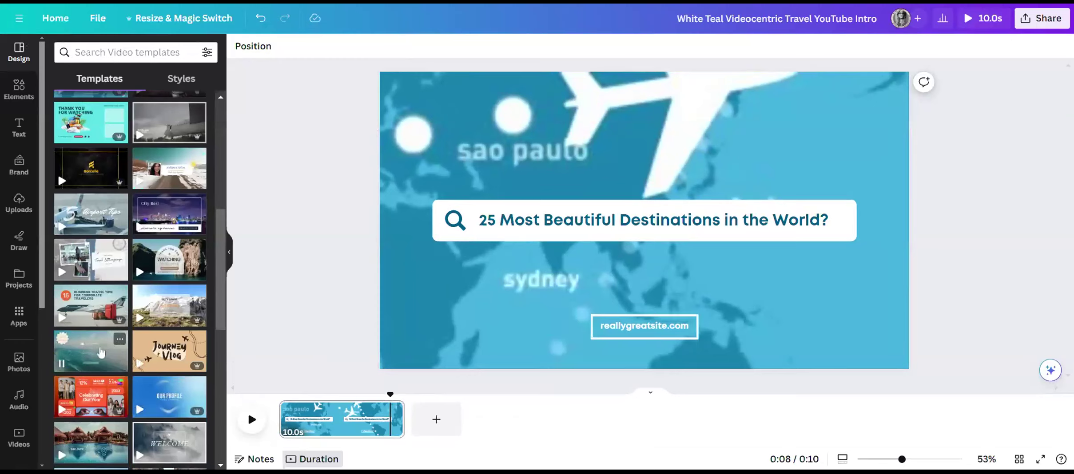
click(101, 352)
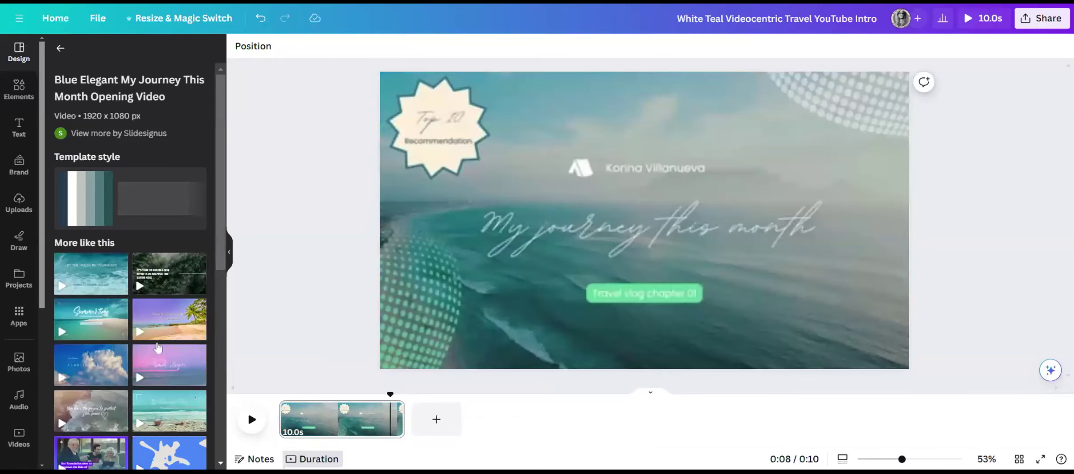
click(163, 324)
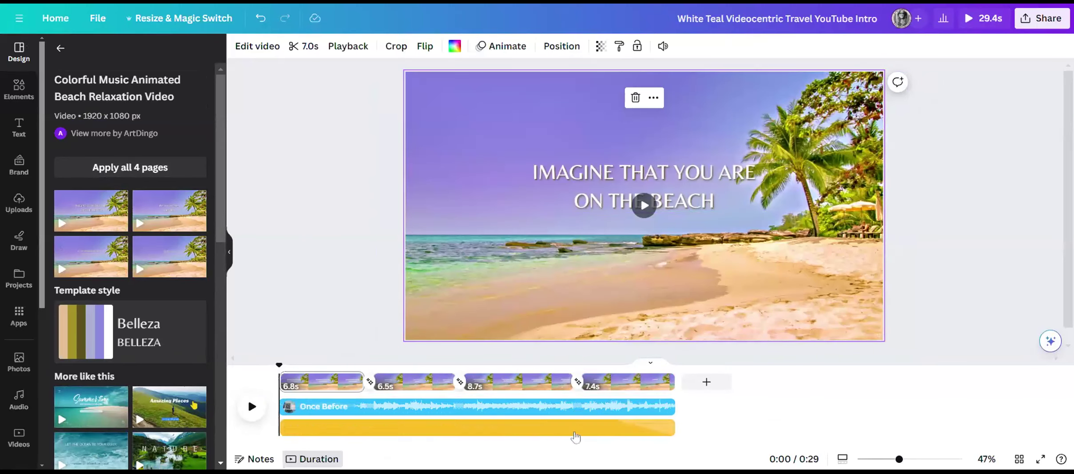
Search the stock photos for "beach" and set the sunset beach photo with palm trees as the first page's background.
click(18, 362)
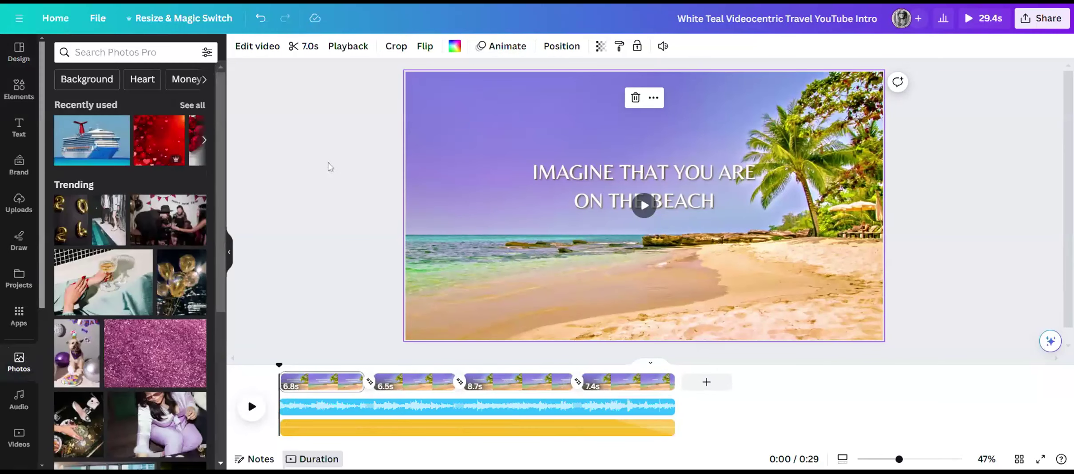
click(127, 52)
text(beach)
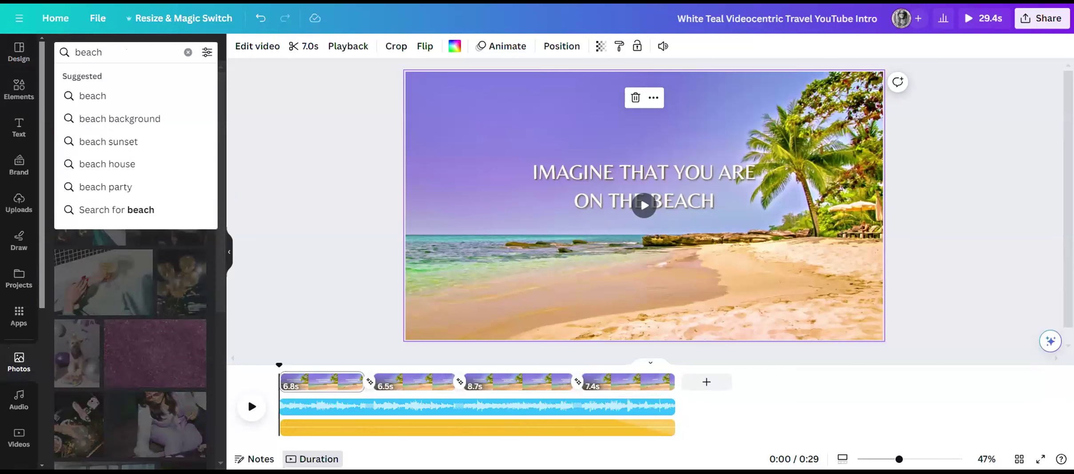
key(Return)
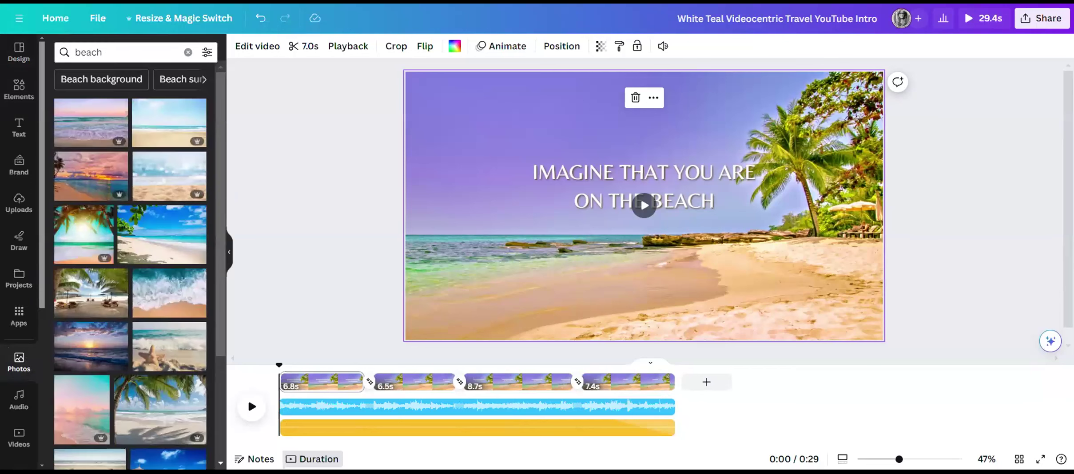
click(123, 178)
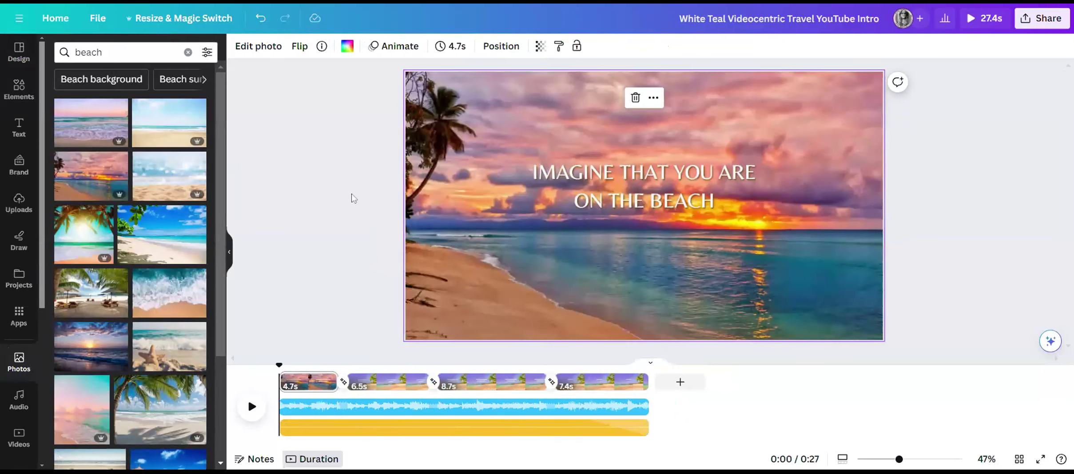
Replace the backgrounds of the second, third and fourth pages with the same sunset beach photo.
click(384, 385)
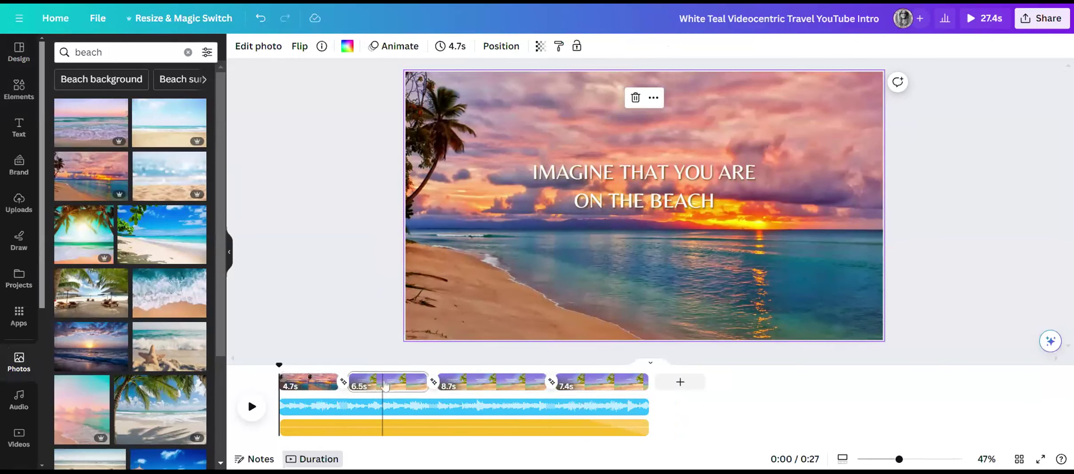
drag(86, 170, 418, 202)
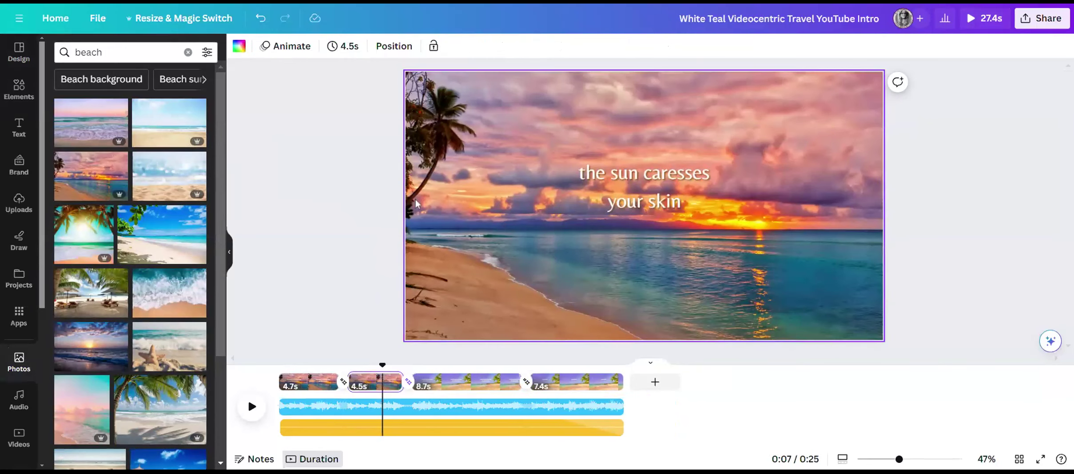
click(463, 383)
drag(91, 176, 418, 208)
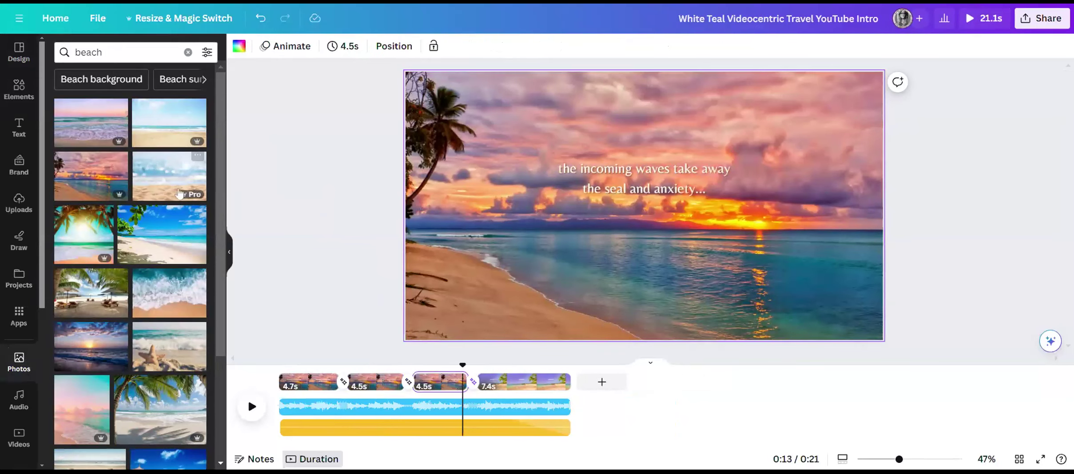
click(522, 384)
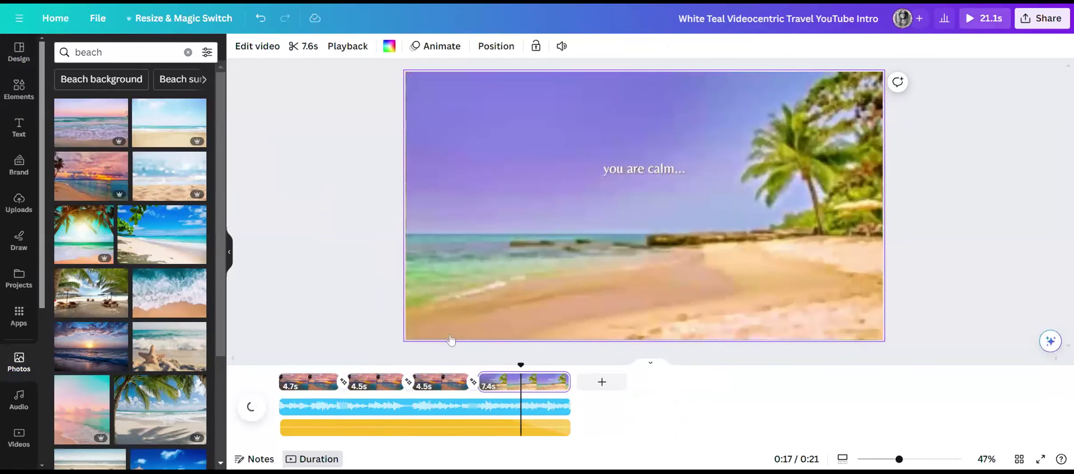
drag(96, 180, 373, 195)
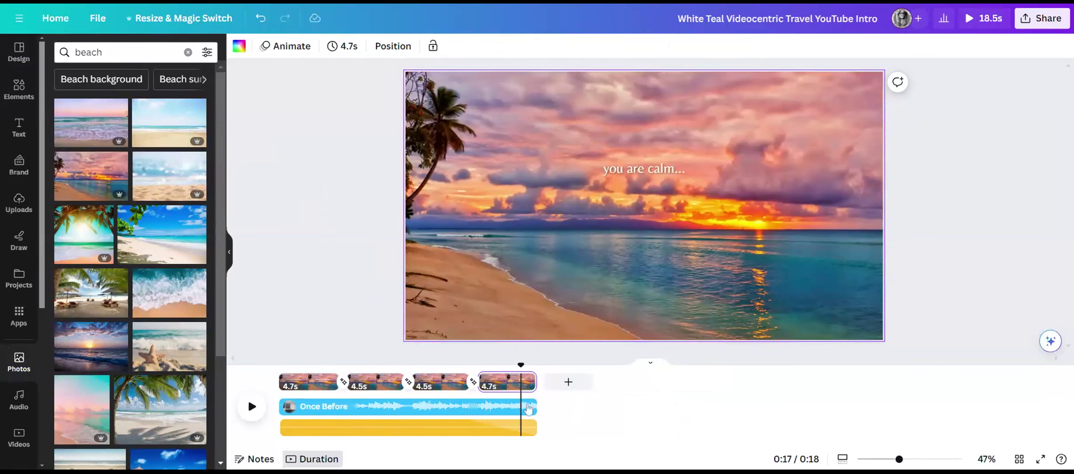
Delete both the Once Before music track and the yellow audio track, and play the video from the first page.
click(510, 409)
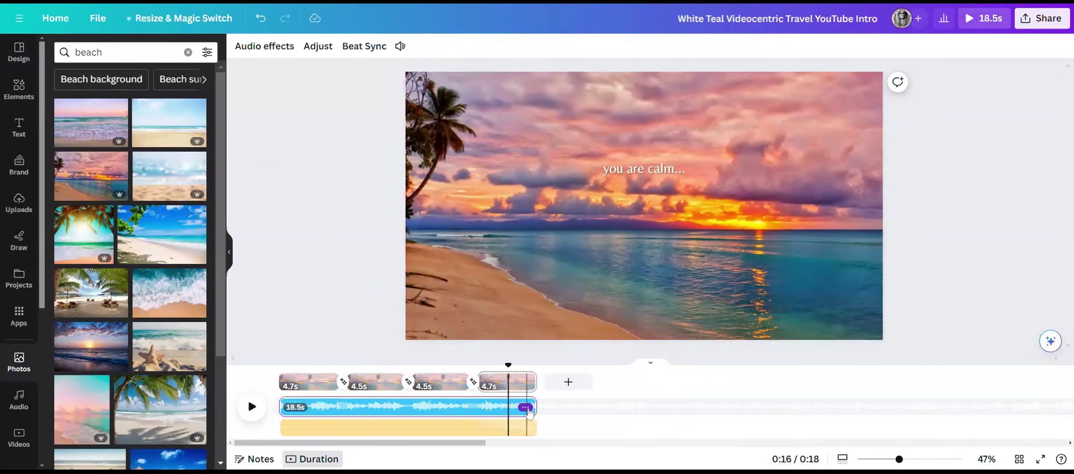
click(526, 407)
click(560, 262)
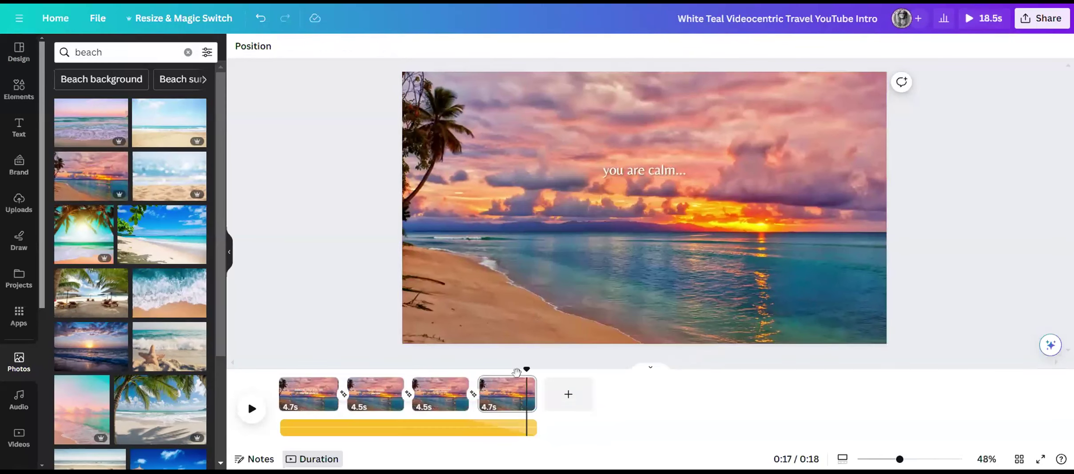
click(528, 431)
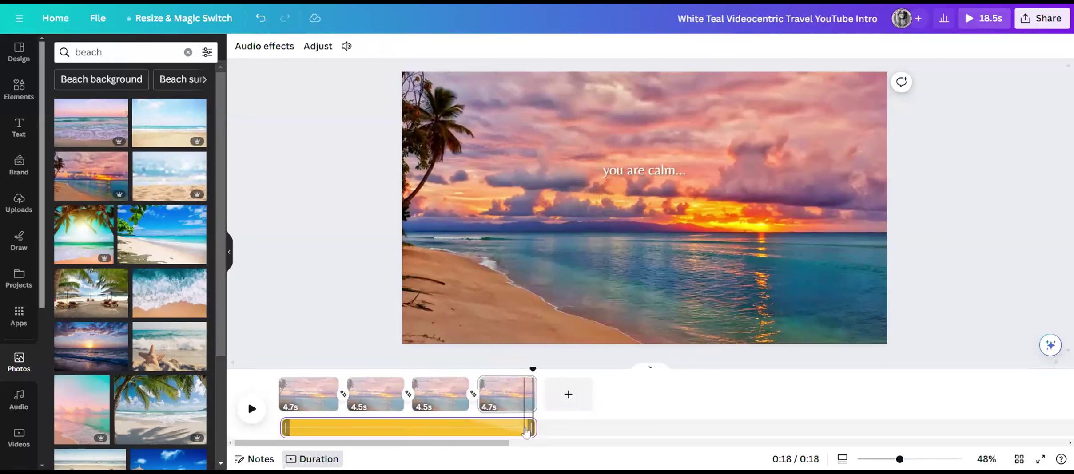
click(526, 429)
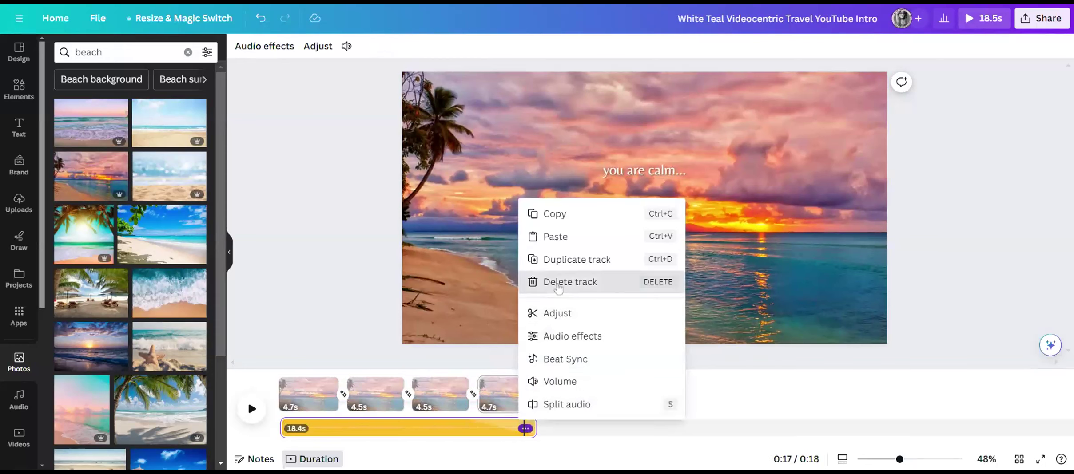
click(551, 281)
click(284, 406)
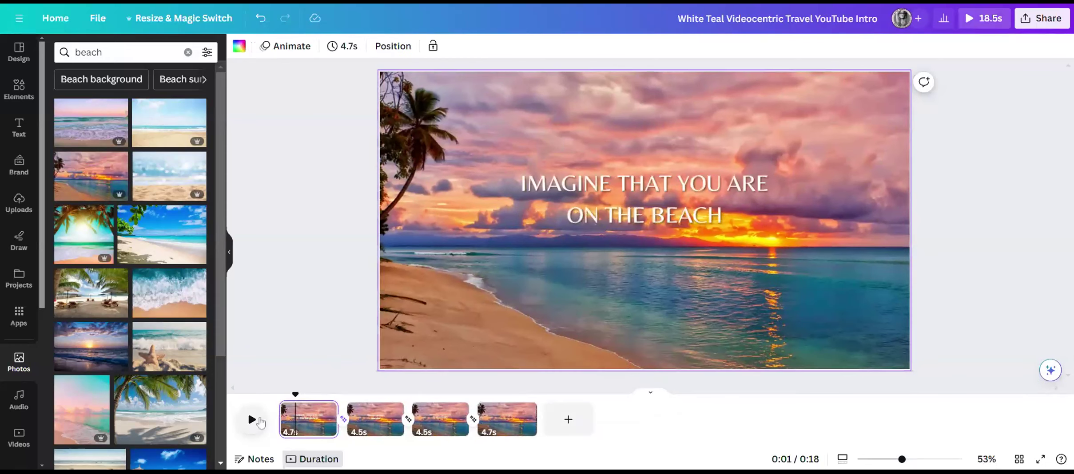
click(251, 420)
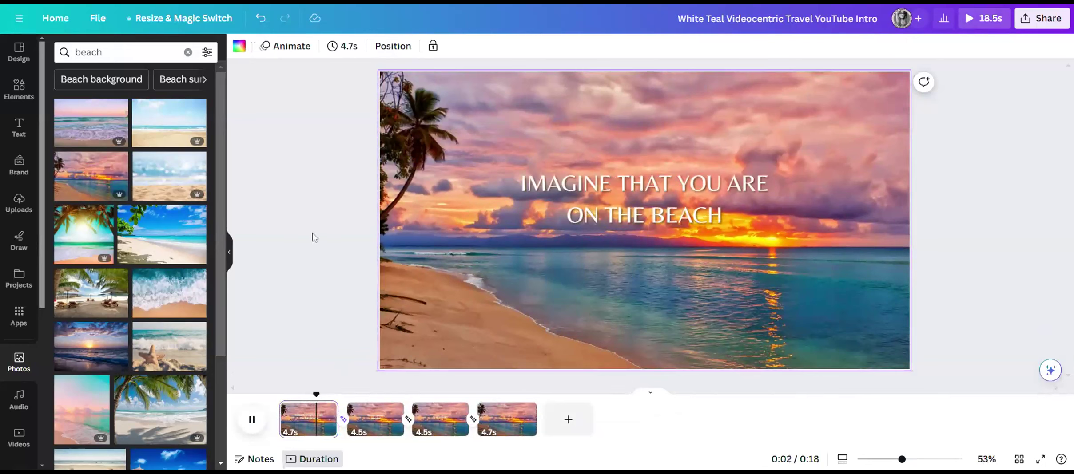
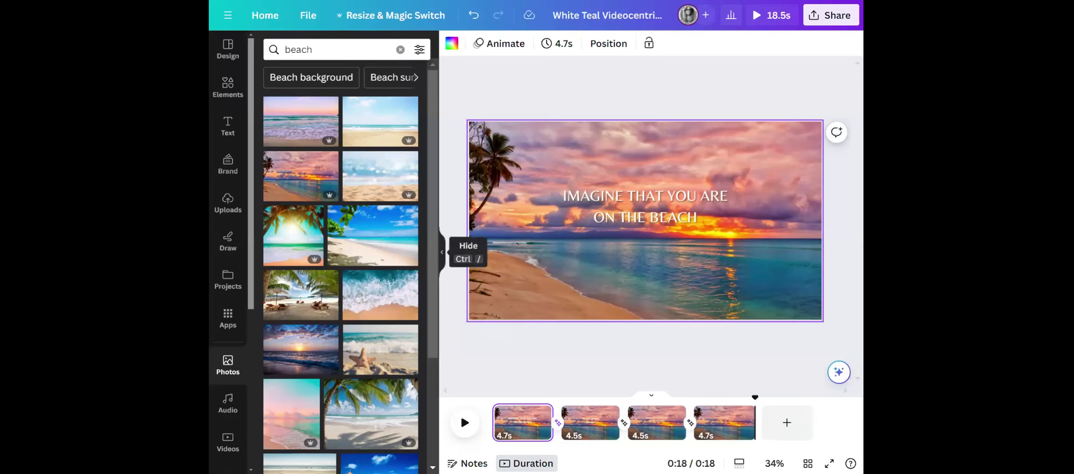
Generate a QR code for the vacation business's website address and place it on the video's first page.
scroll(235, 268, down, 5)
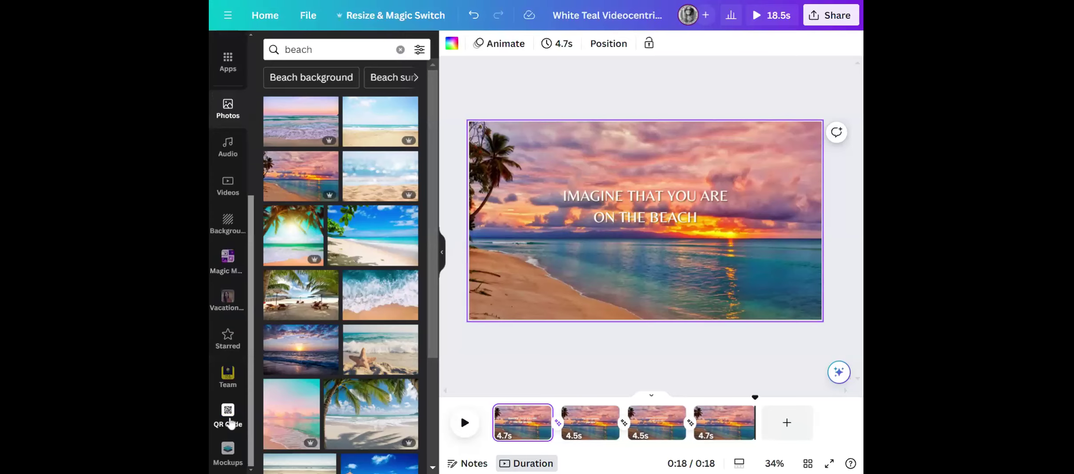
click(231, 422)
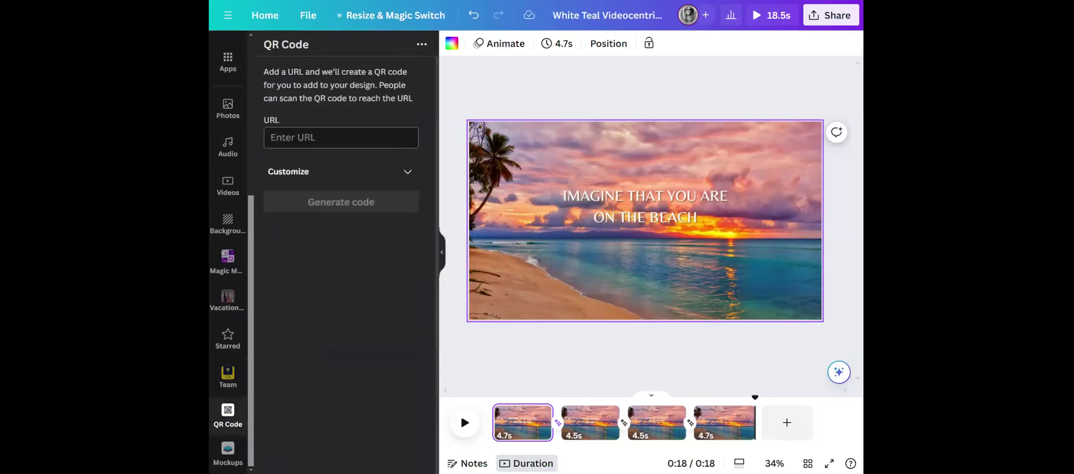
text(vacation)
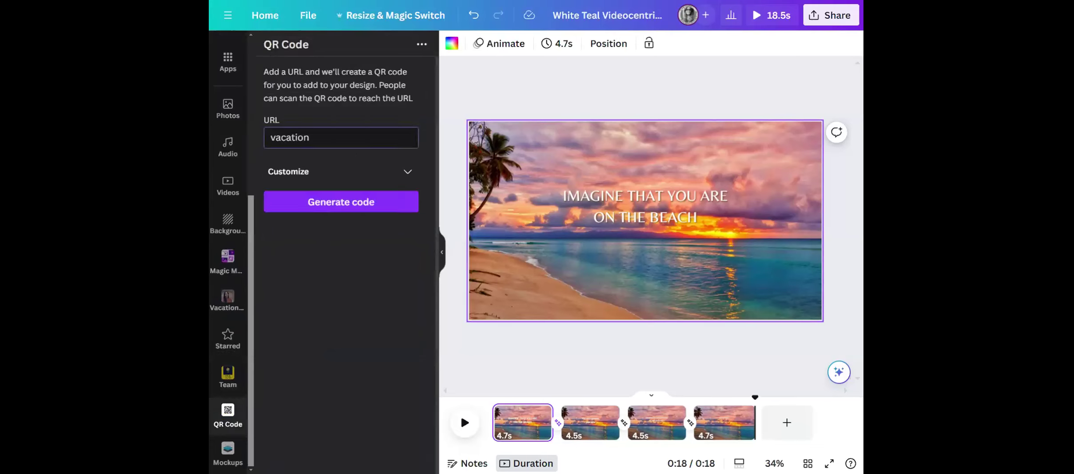
text(s-with-brittney.com)
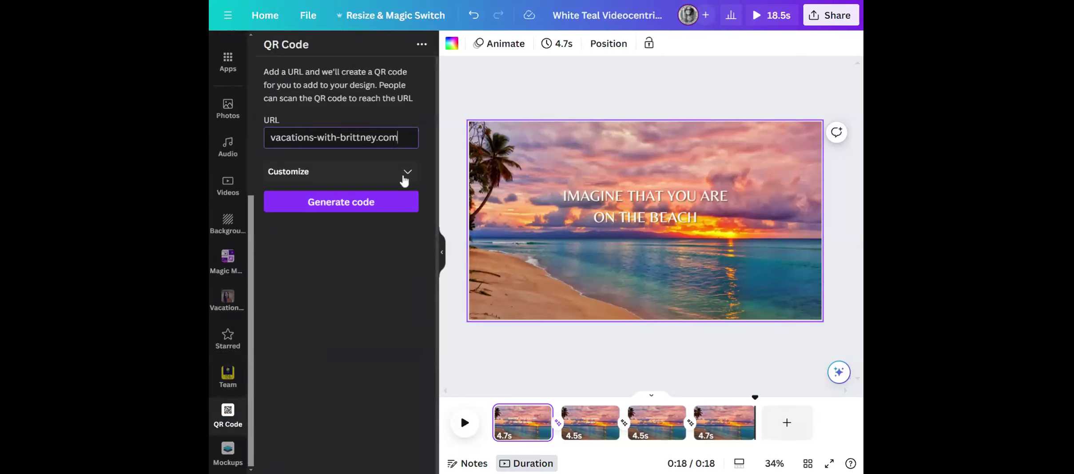
click(372, 209)
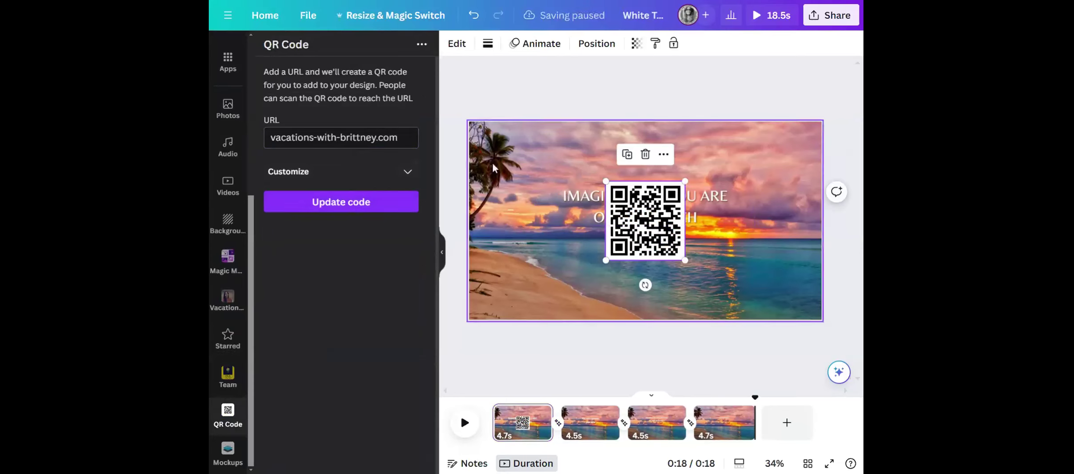
Check the QR code's background and foreground color options, set its margin to 0, and delete the code from the page.
click(406, 178)
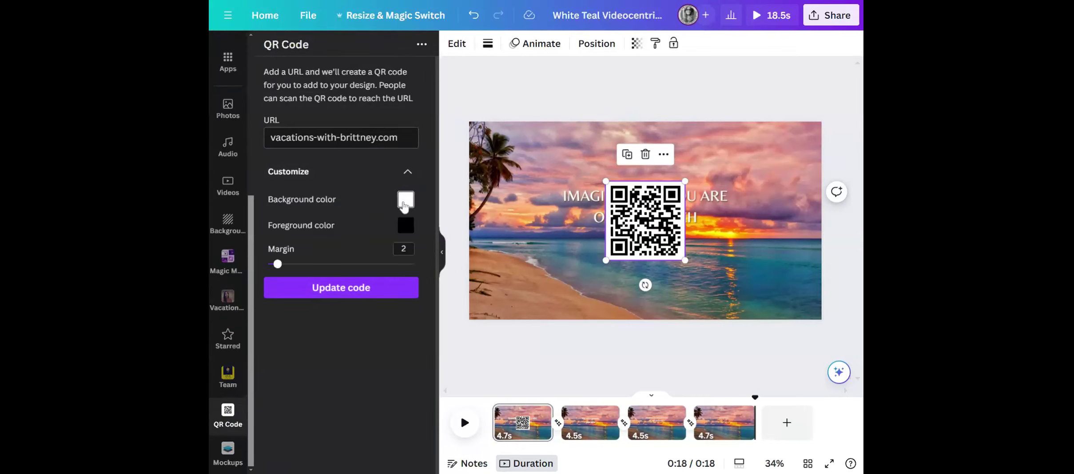
click(405, 206)
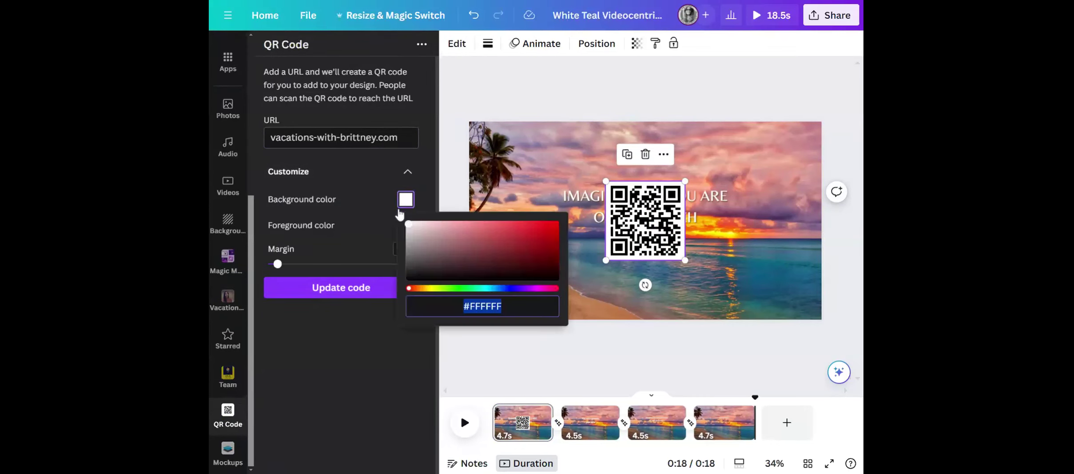
click(353, 226)
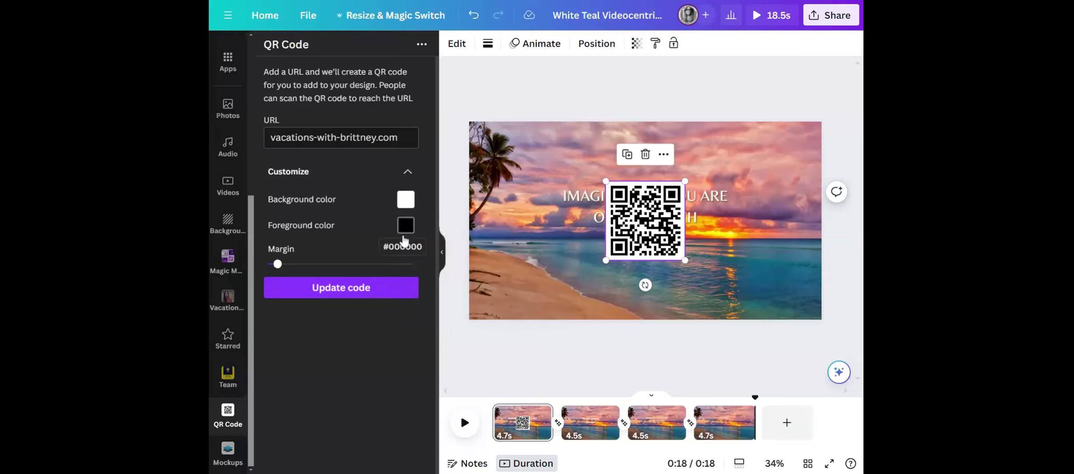
click(402, 228)
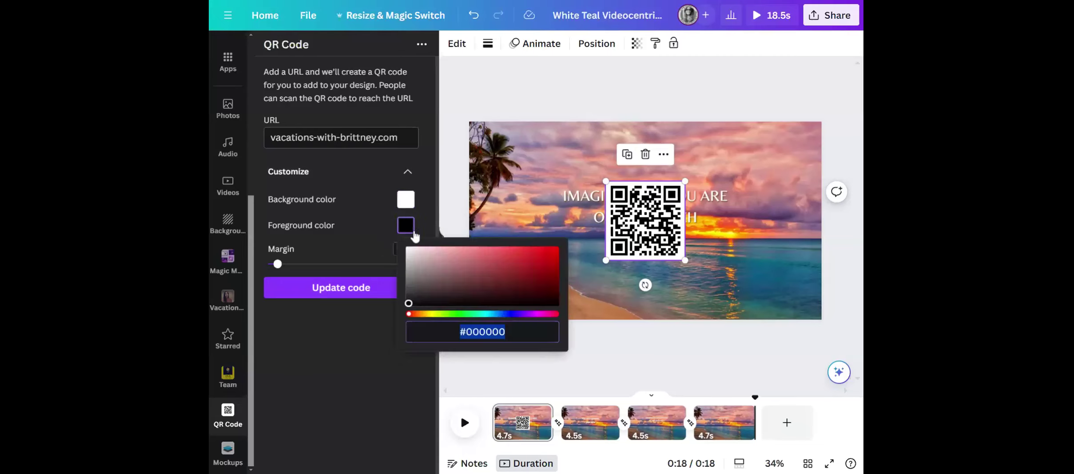
mouse_move(276, 265)
mouse_down()
mouse_move(361, 266)
mouse_move(268, 265)
mouse_up()
click(349, 281)
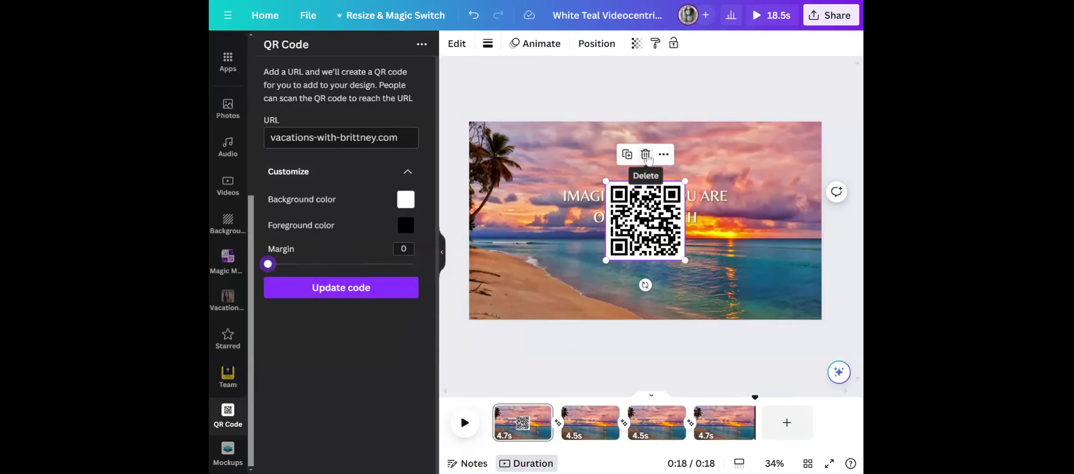
click(645, 155)
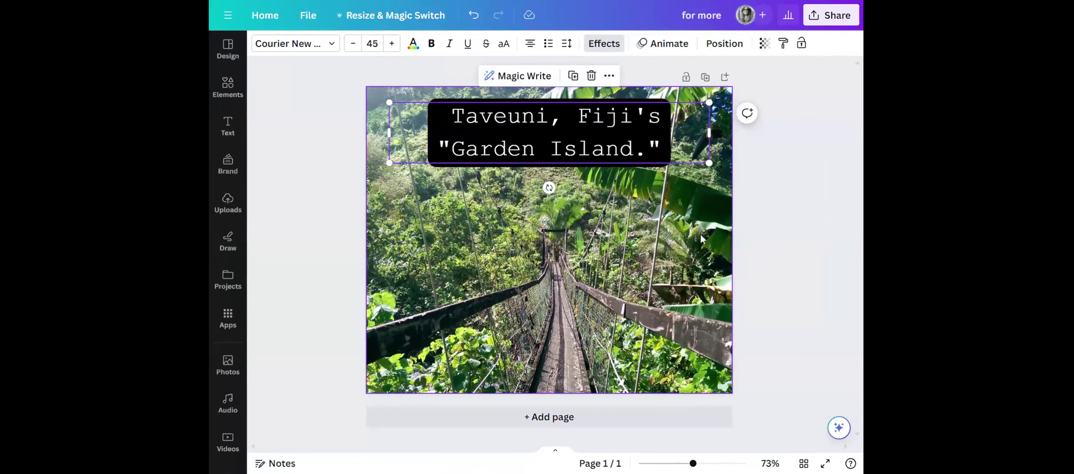
Add a blank second page to the Taveuni "Garden Island" design and open the design's post scheduling options.
click(596, 411)
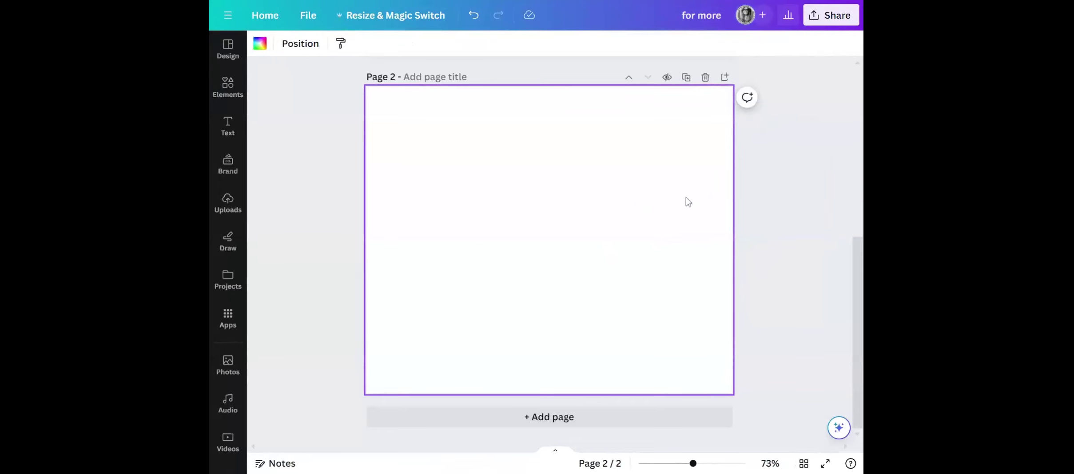
click(820, 18)
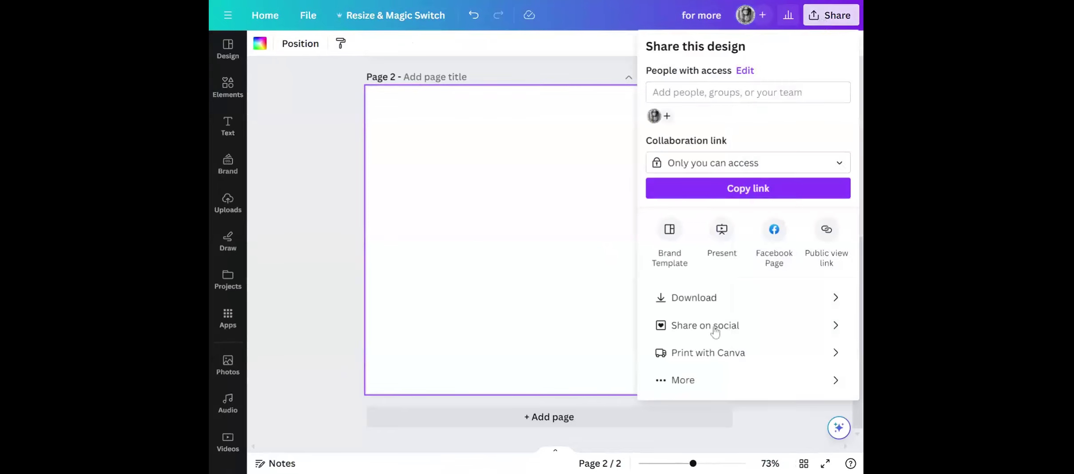
click(685, 385)
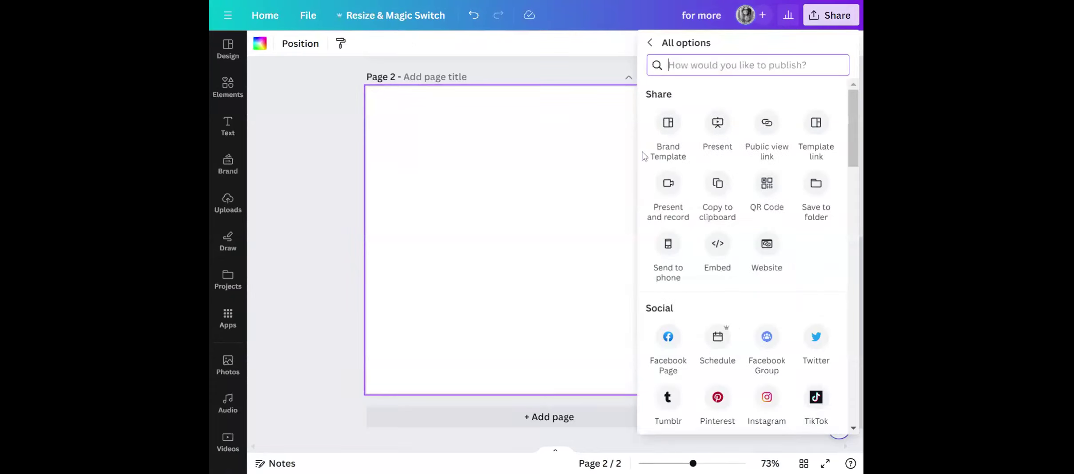
click(718, 338)
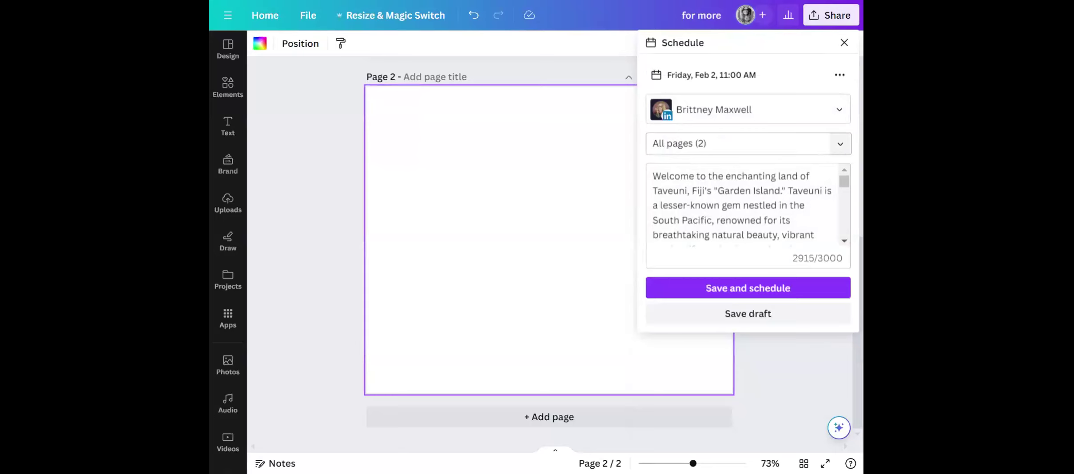
Select only page 2 for the scheduled post, and close the scheduling options without saving.
click(840, 144)
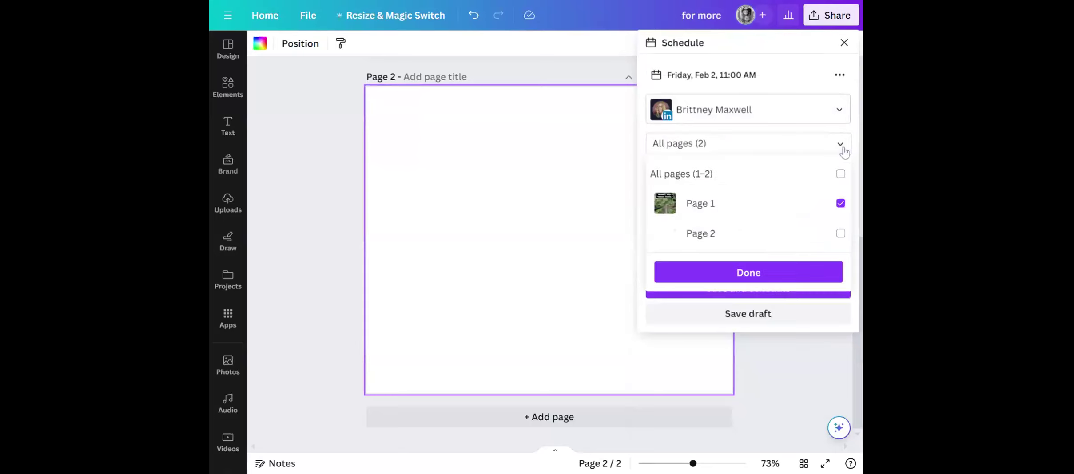
click(842, 235)
click(839, 176)
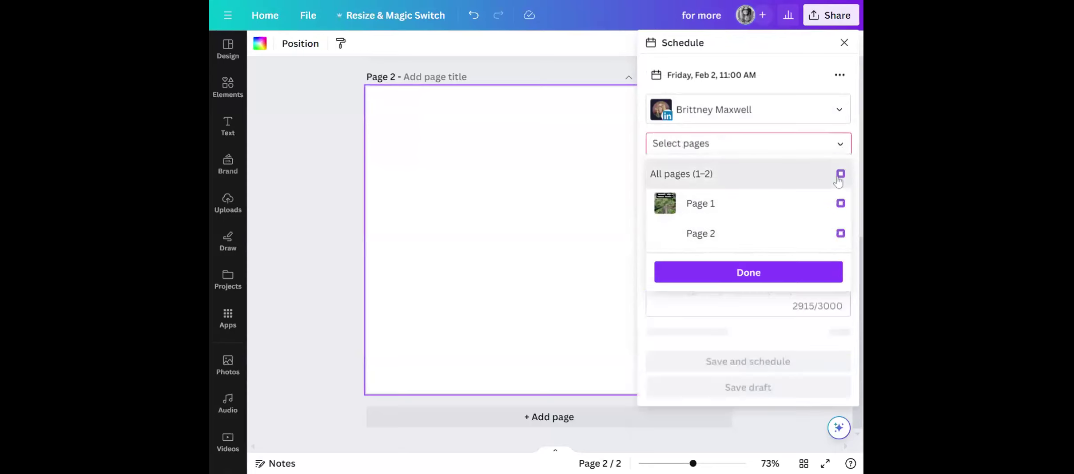
click(841, 234)
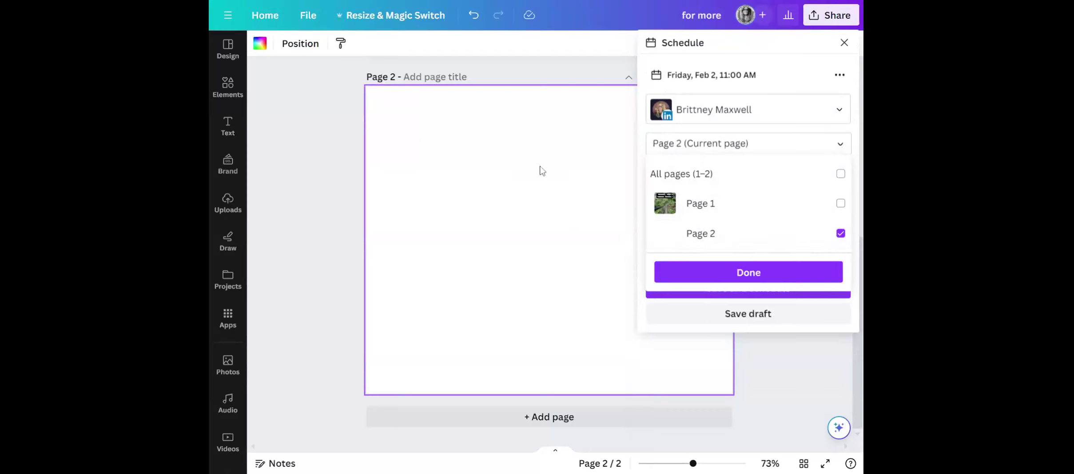
click(322, 171)
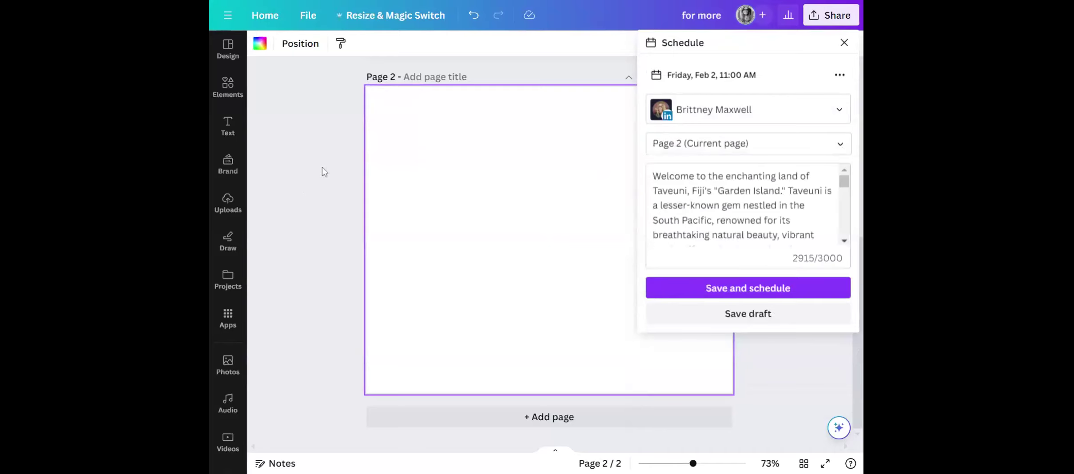
click(844, 42)
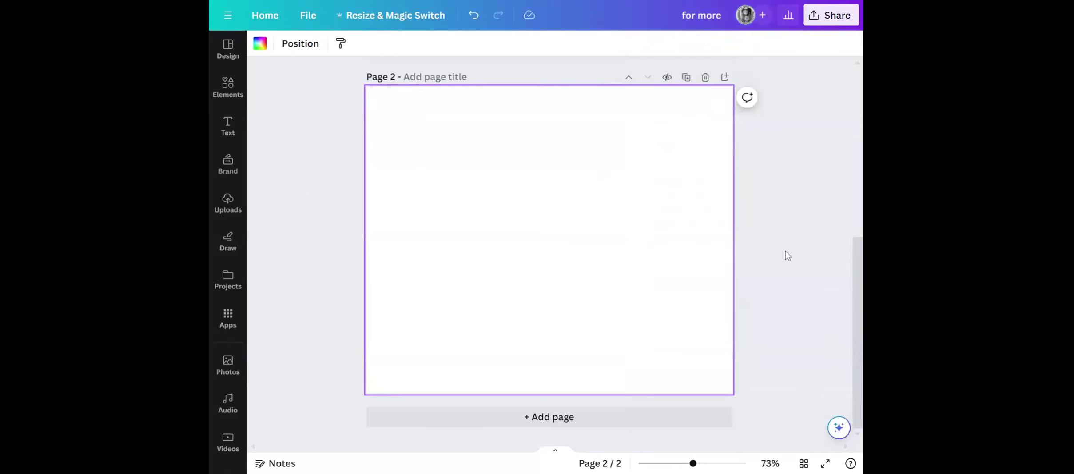
Reopen the design's social scheduling options and limit the LinkedIn post to page 2 only.
scroll(783, 253, up, 6)
scroll(767, 242, down, 6)
click(826, 15)
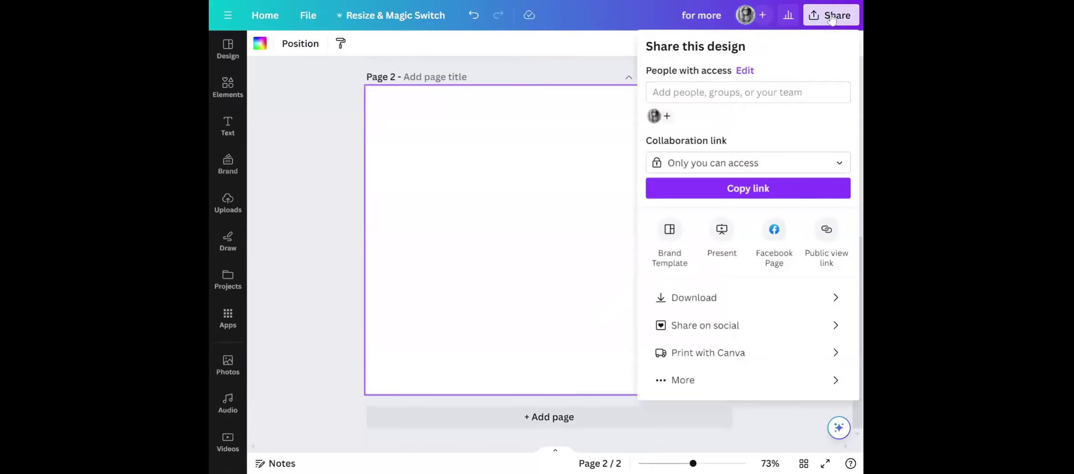
click(726, 326)
click(719, 106)
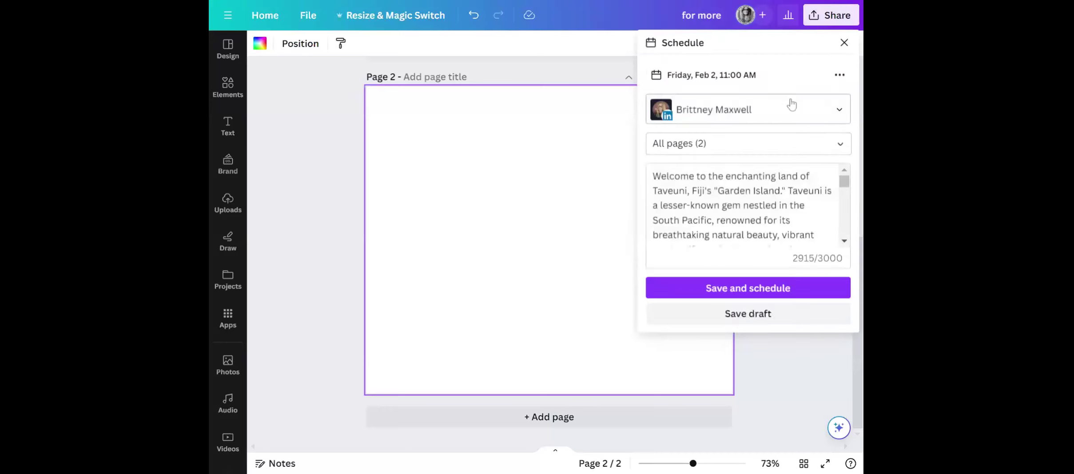
click(840, 144)
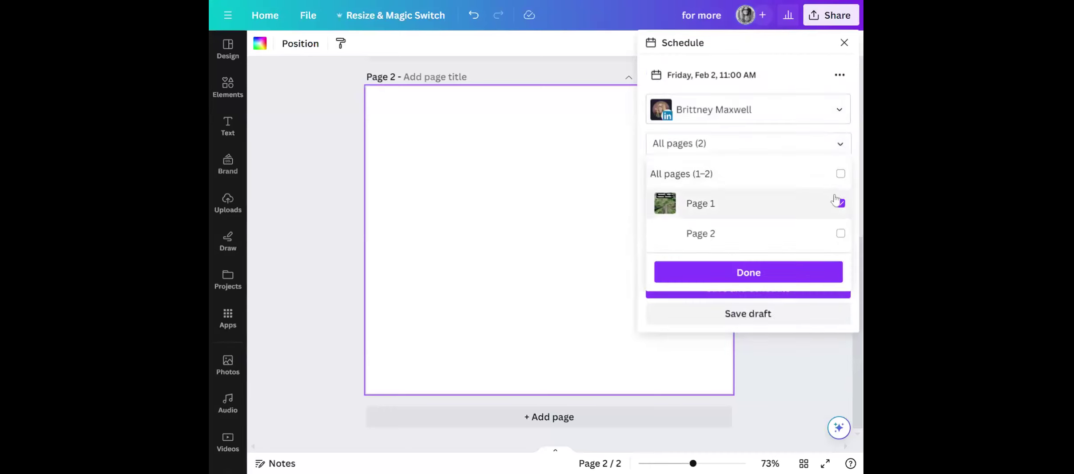
click(841, 233)
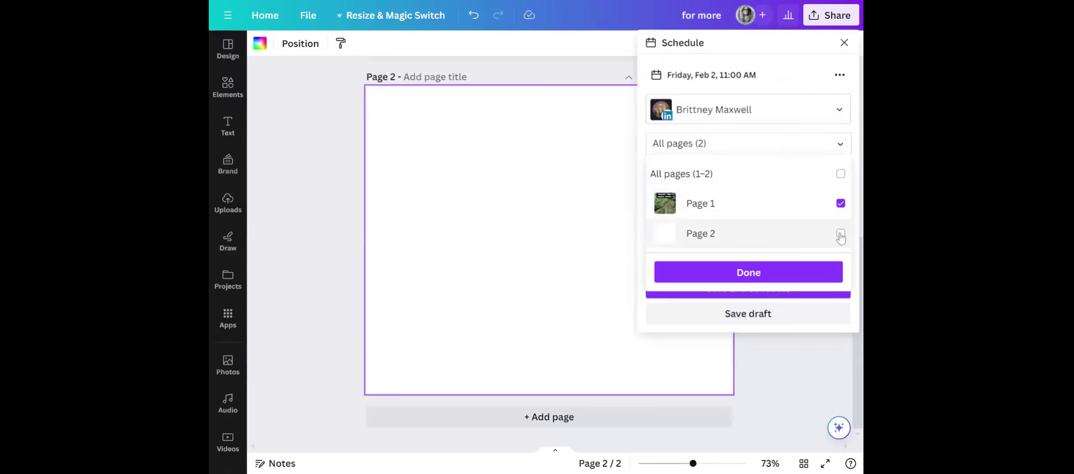
click(840, 204)
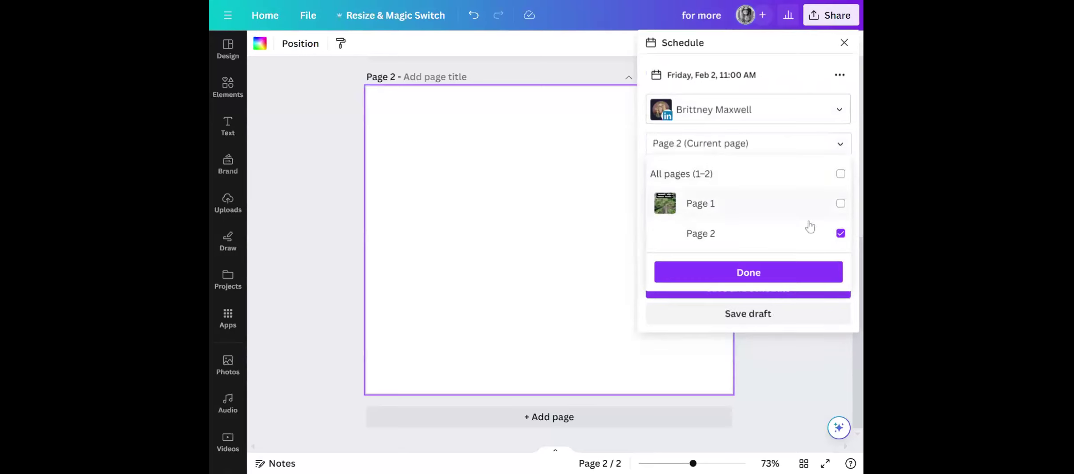
click(751, 273)
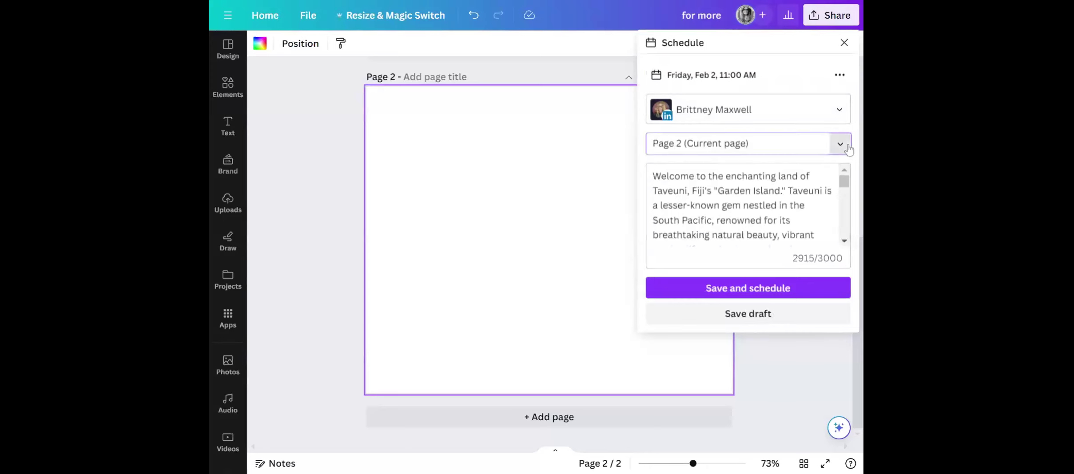
click(849, 147)
click(755, 272)
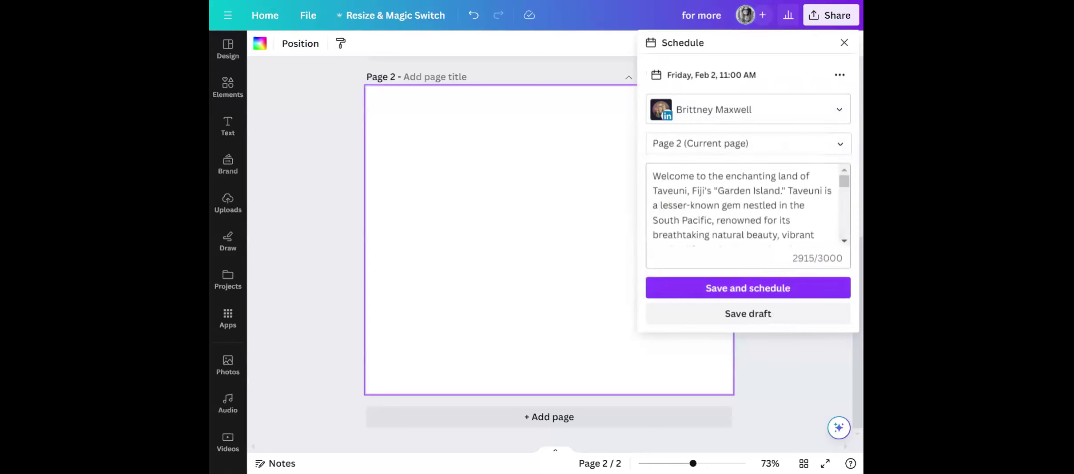
Replace the LinkedIn post's whole caption with "dfsd", and save and schedule the post.
scroll(742, 205, down, 10)
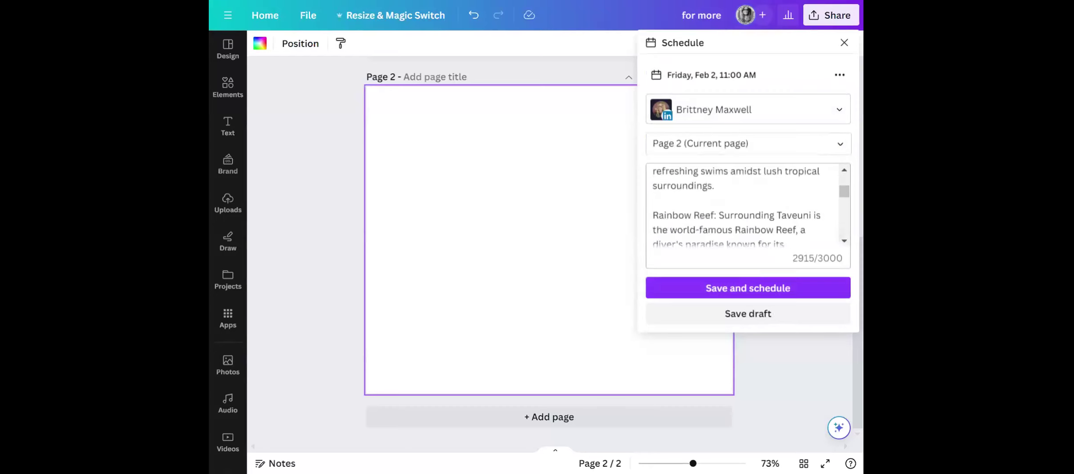
scroll(741, 205, up, 10)
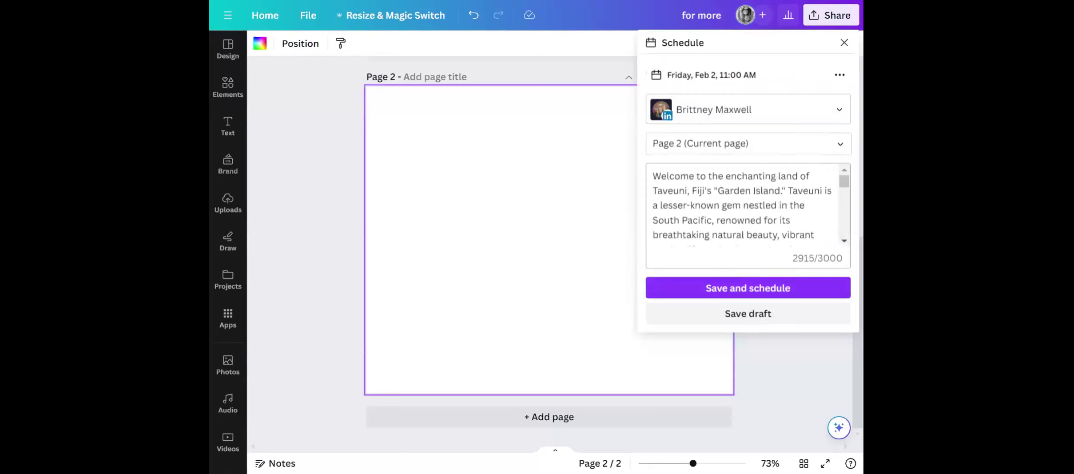
drag(653, 176, 799, 249)
key(BackSpace)
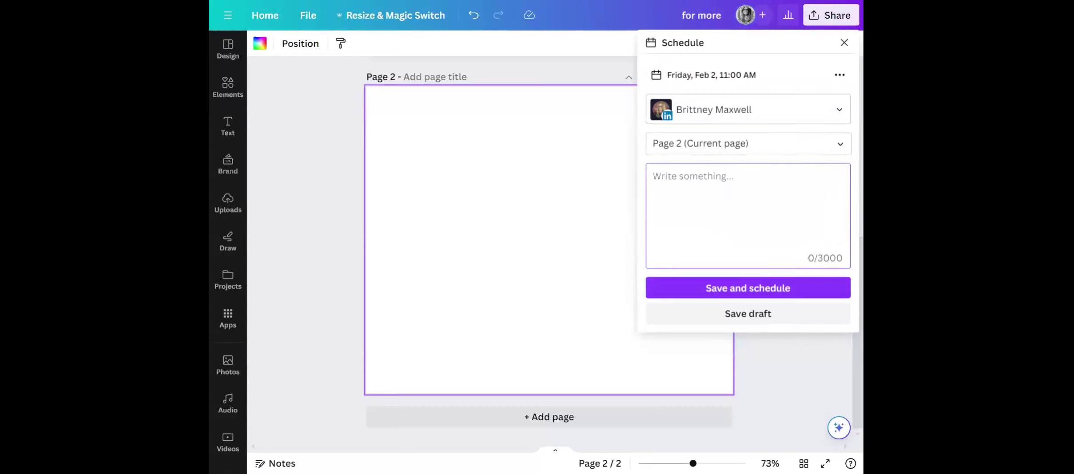
text(dfsd)
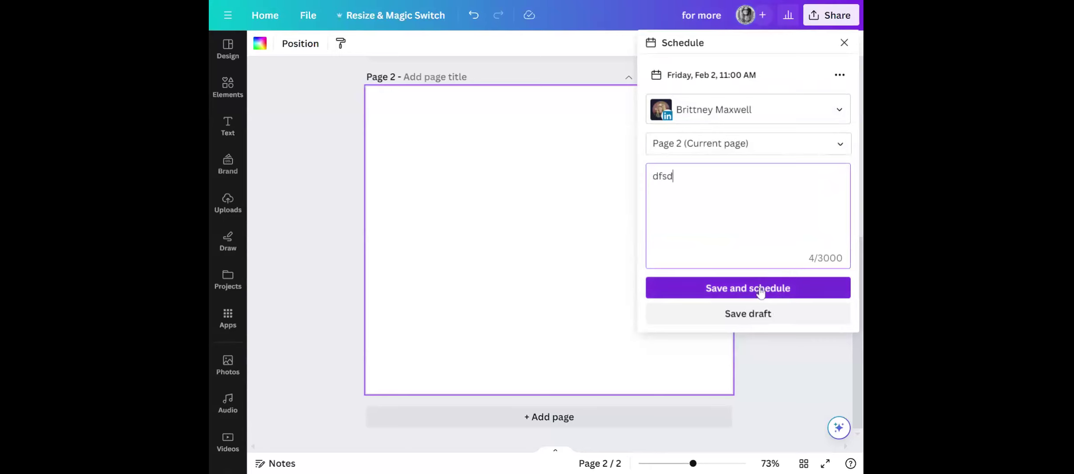
click(761, 288)
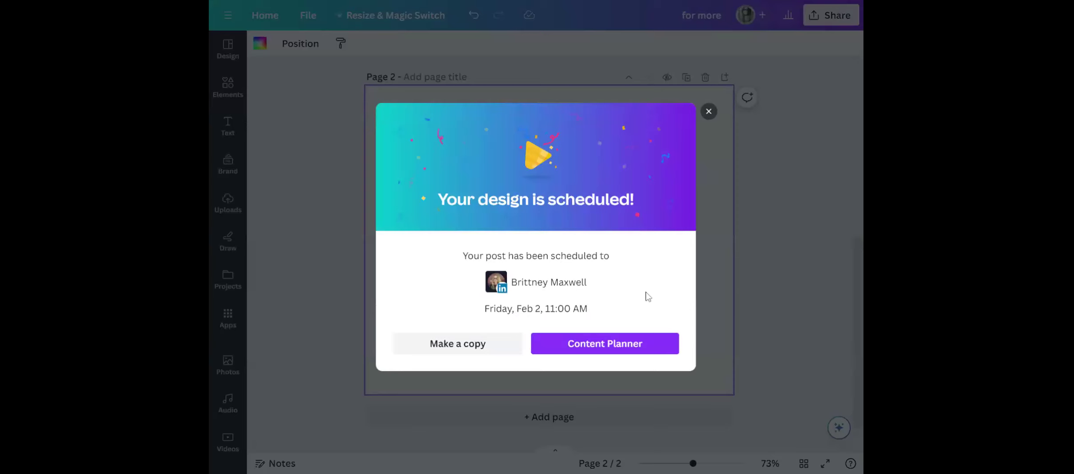
Dismiss the scheduling confirmation, continue editing the scheduled design, and delete the blank page 2.
click(710, 111)
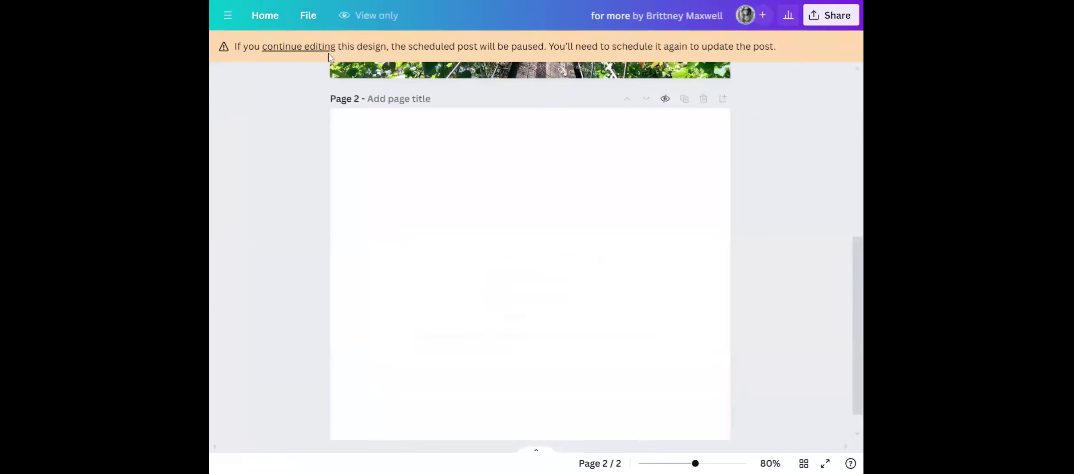
click(313, 47)
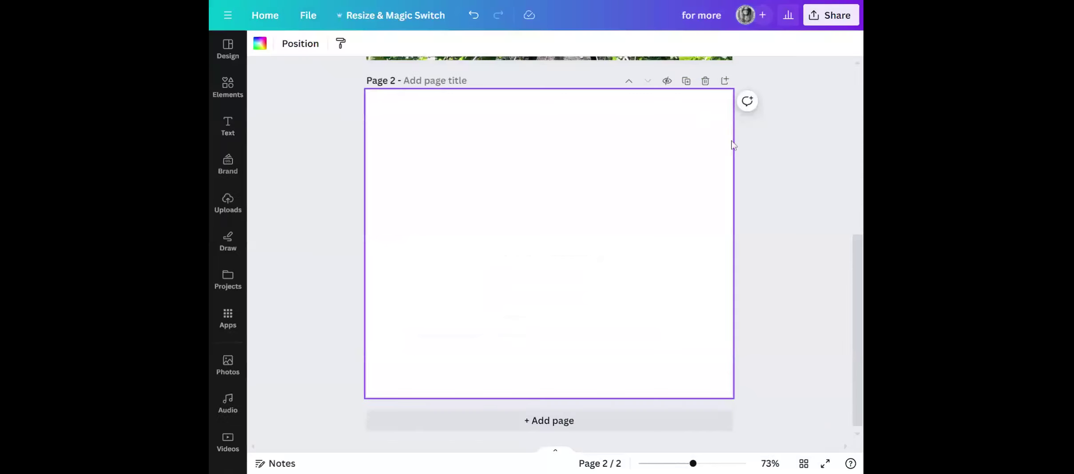
click(705, 81)
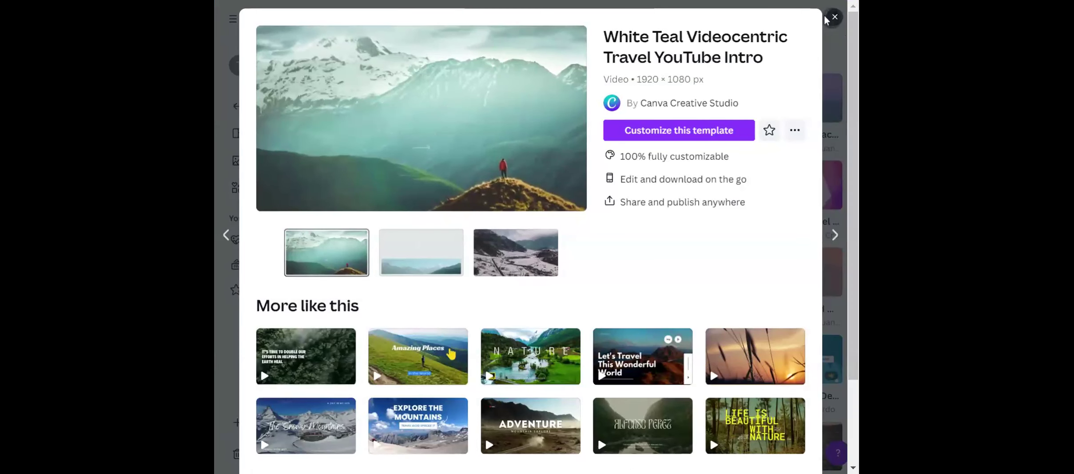
Close the travel video template preview and return to the home page.
click(835, 17)
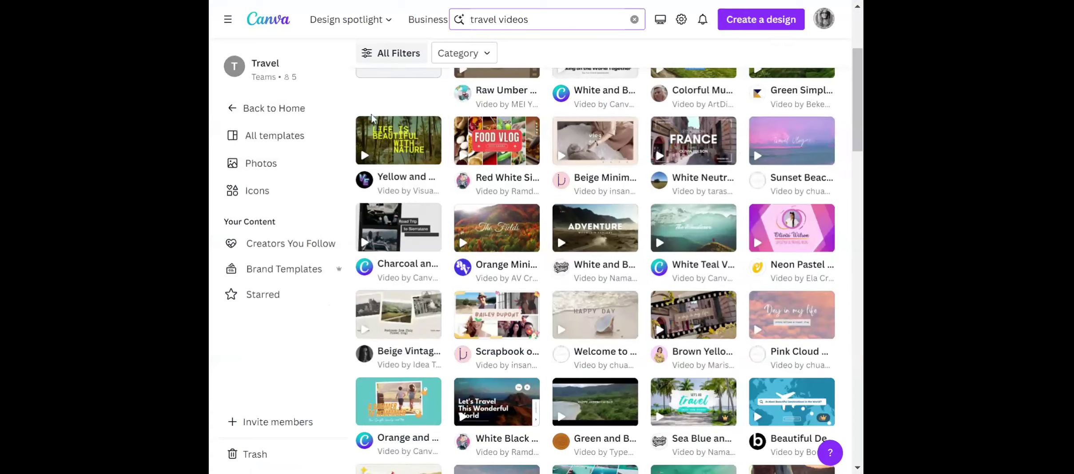
scroll(344, 89, up, 4)
click(315, 117)
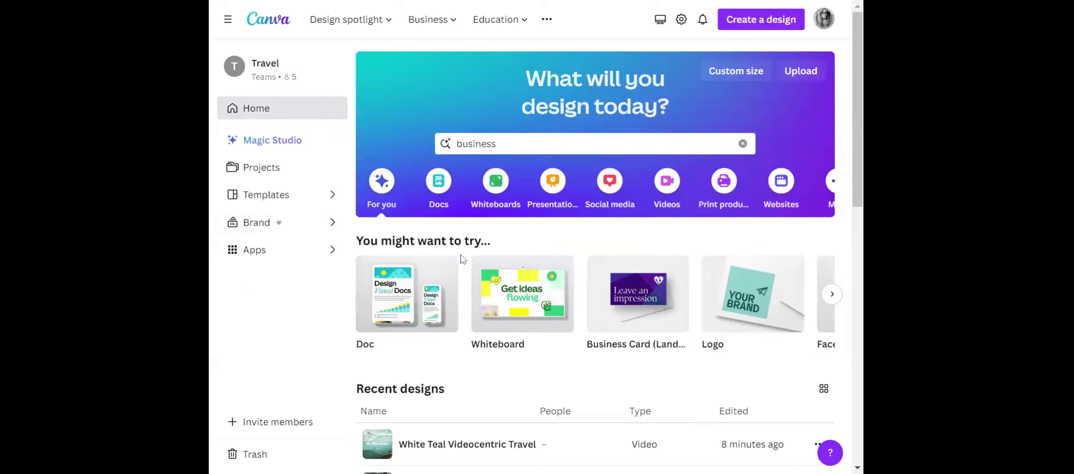
Open the recent Instagram post design "Life is better at sea" and collapse its side panel.
scroll(465, 279, down, 5)
scroll(467, 283, down, 3)
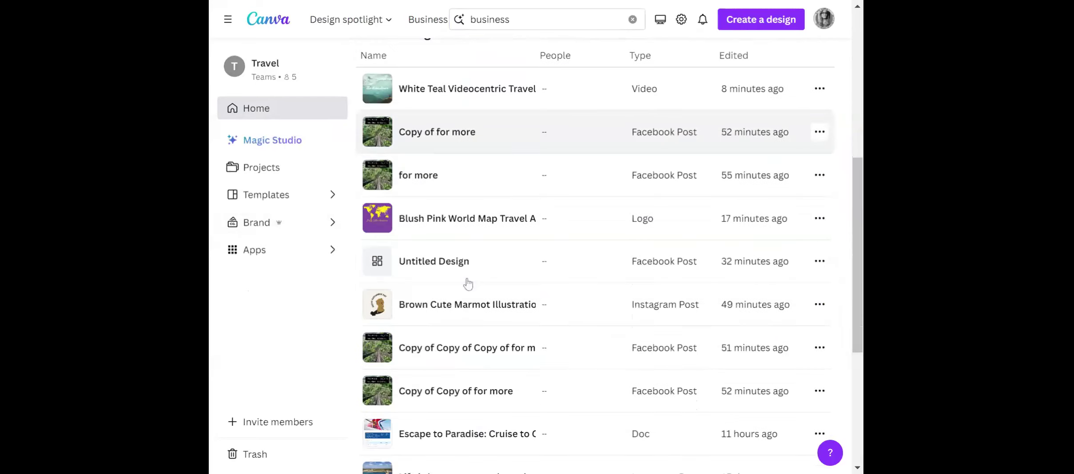
scroll(589, 250, down, 3)
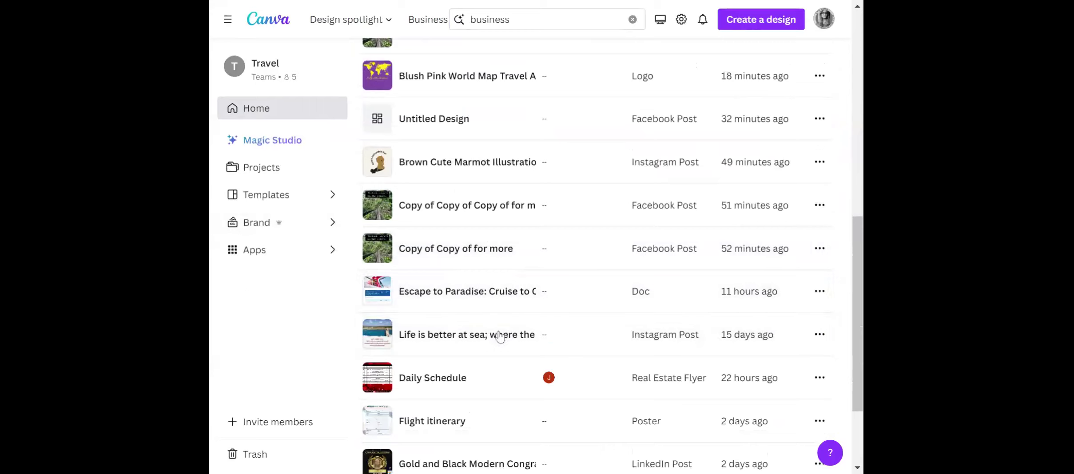
click(466, 335)
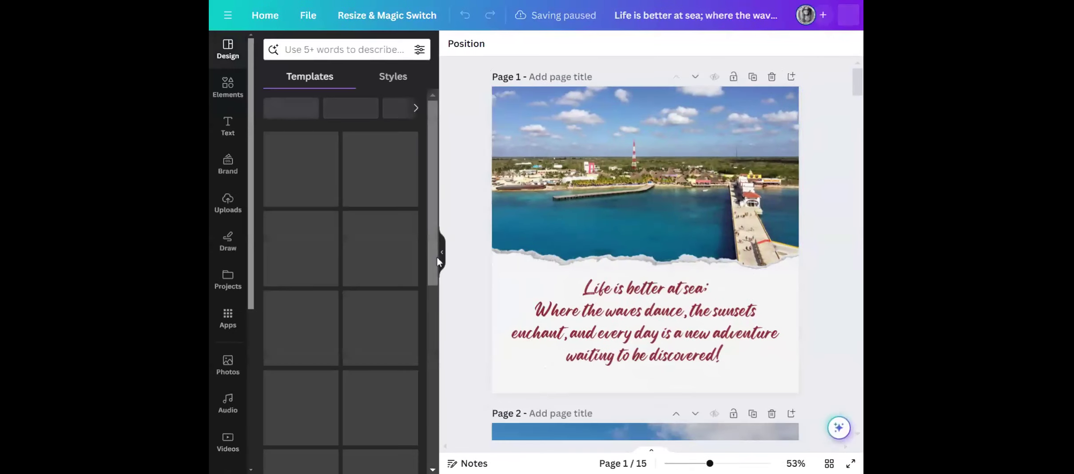
click(442, 256)
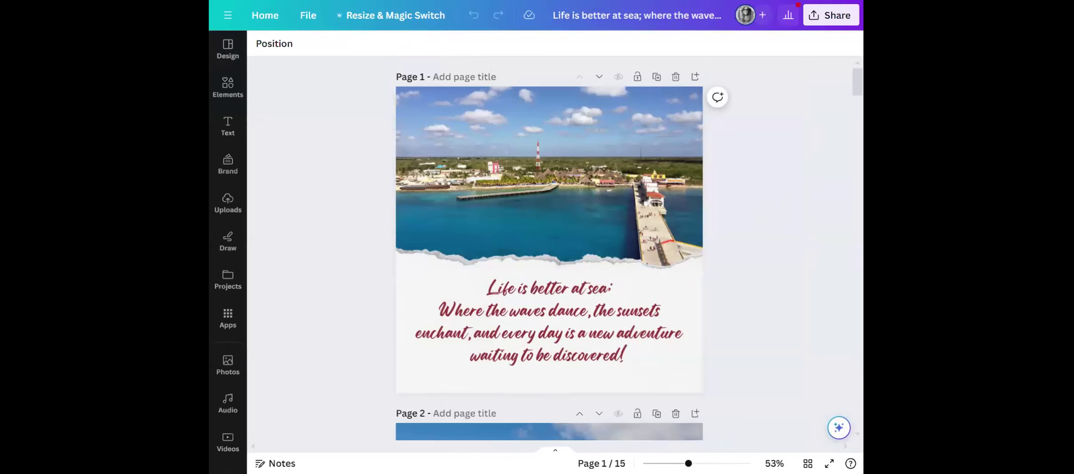
Look through the first four pages of the cruise design, including the route map and price quote.
scroll(773, 203, down, 3)
scroll(773, 202, up, 3)
scroll(686, 307, down, 3)
scroll(687, 308, down, 10)
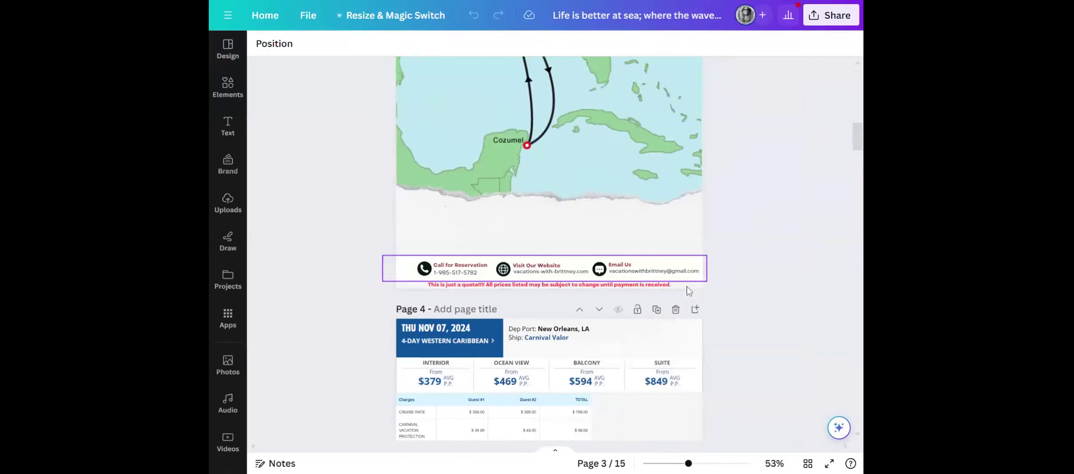
scroll(688, 291, down, 4)
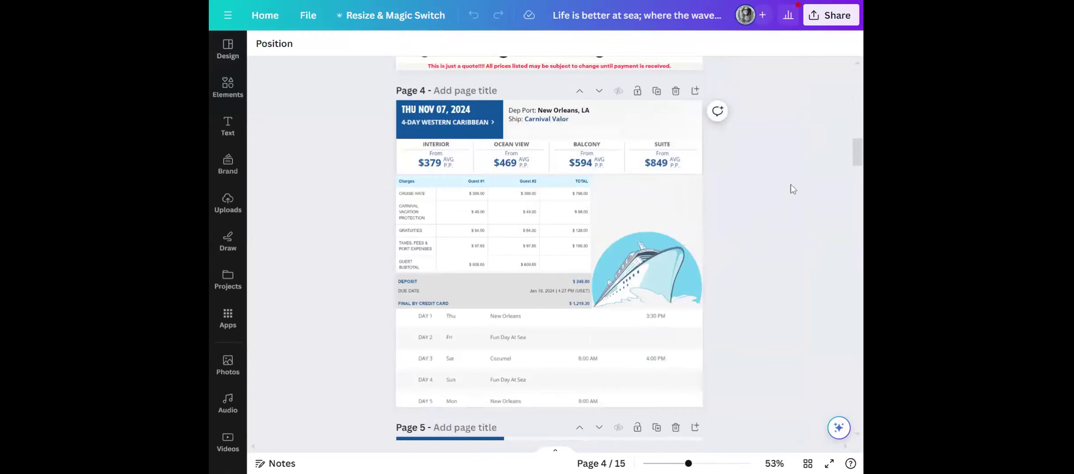
Open the design's download options, try PDF Standard as the file type, and close them without downloading.
click(830, 15)
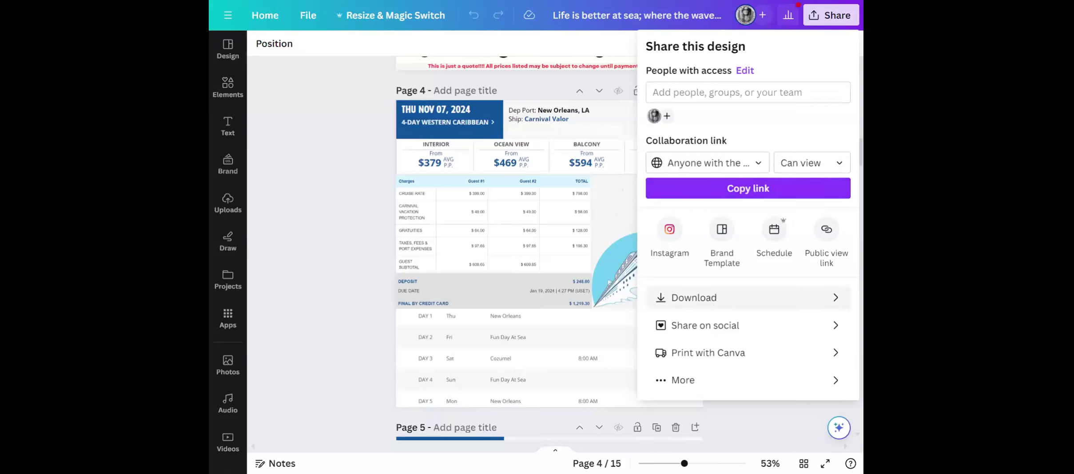
click(713, 309)
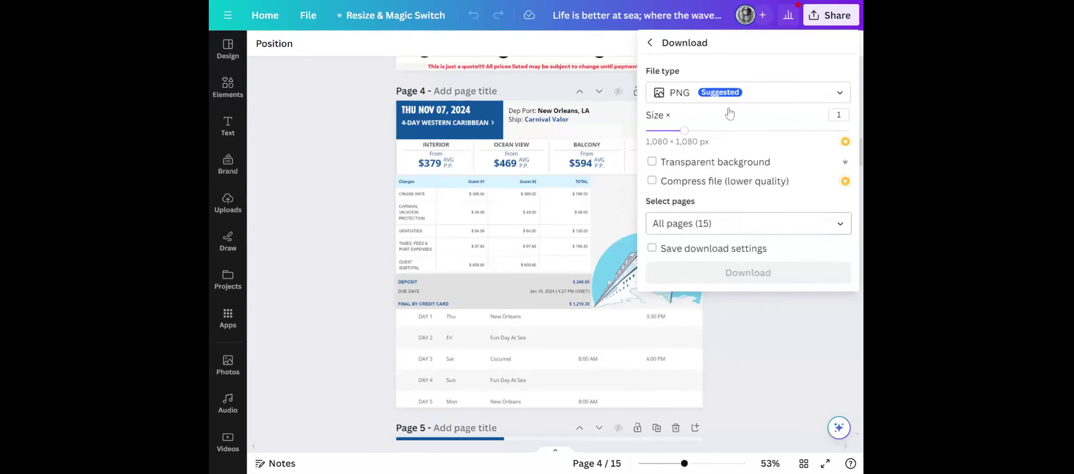
click(728, 93)
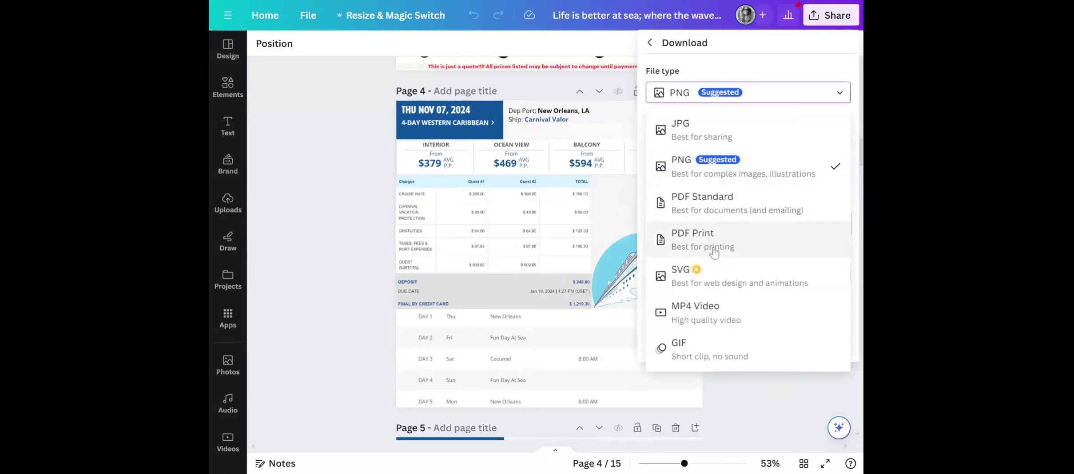
click(737, 206)
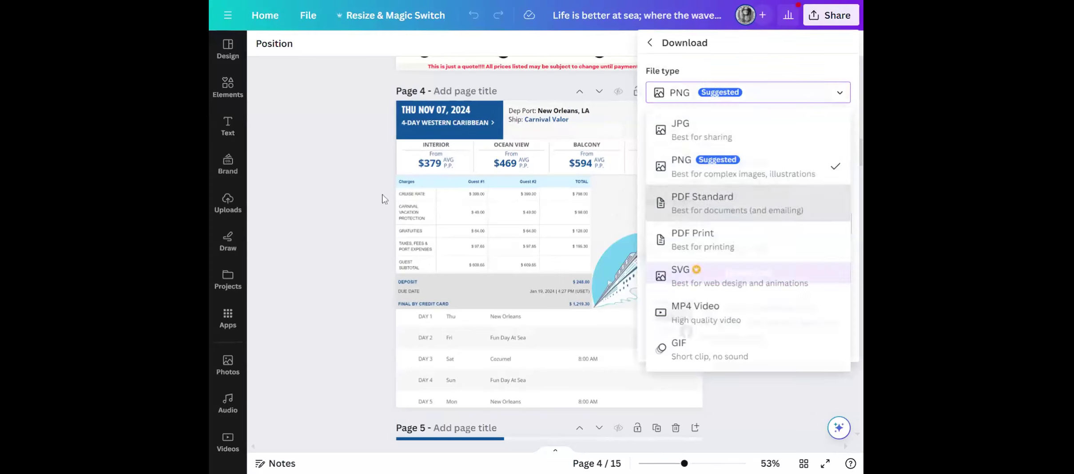
Create a copy of the whole design resized to Presentation (16:9), 1920 × 1080 px, and open the resulting presentation.
scroll(757, 248, up, 5)
scroll(758, 247, up, 10)
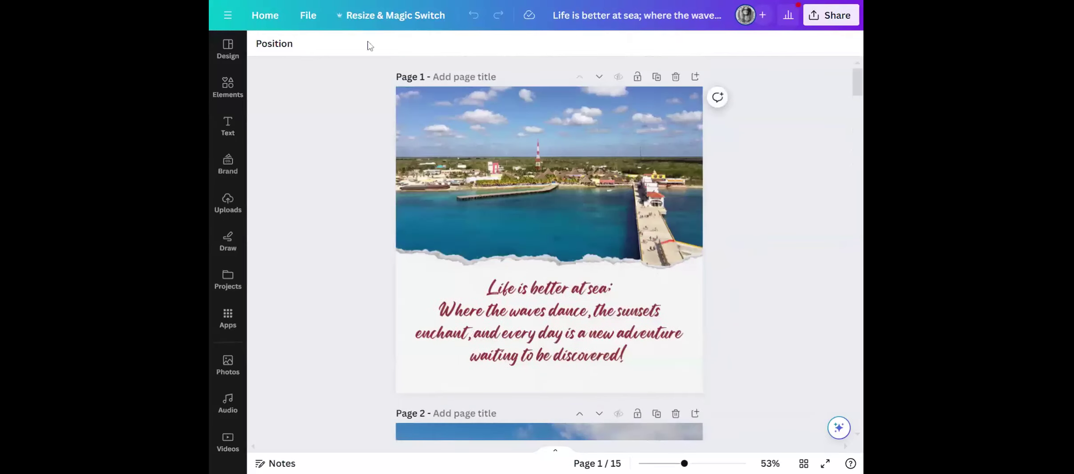
click(411, 22)
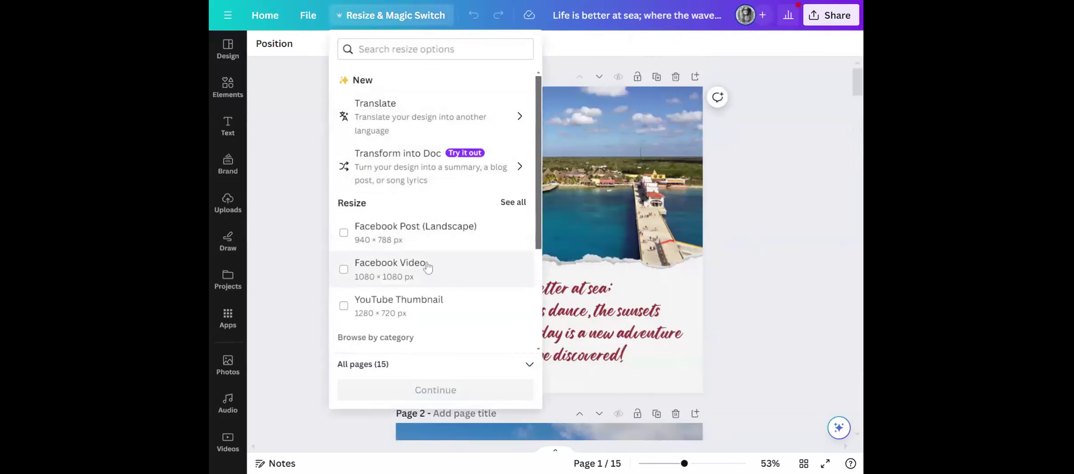
scroll(433, 235, down, 4)
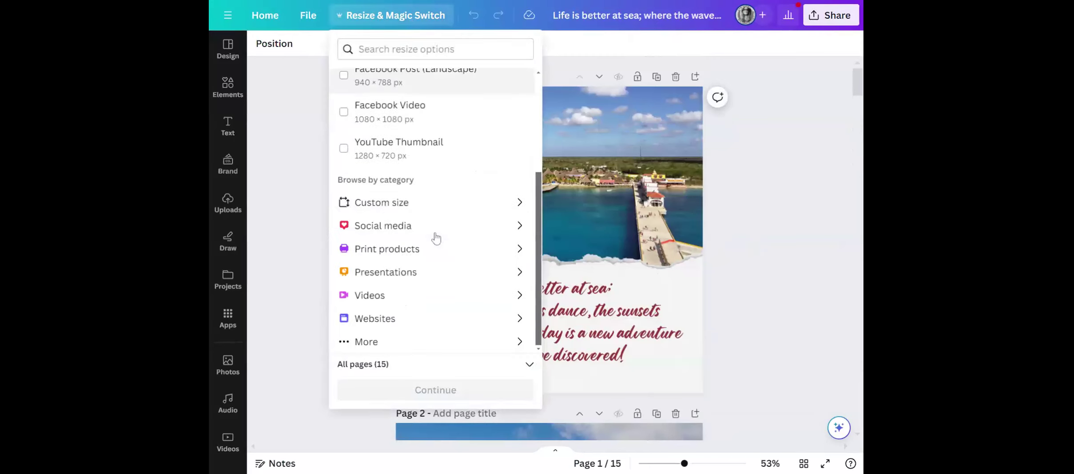
click(406, 272)
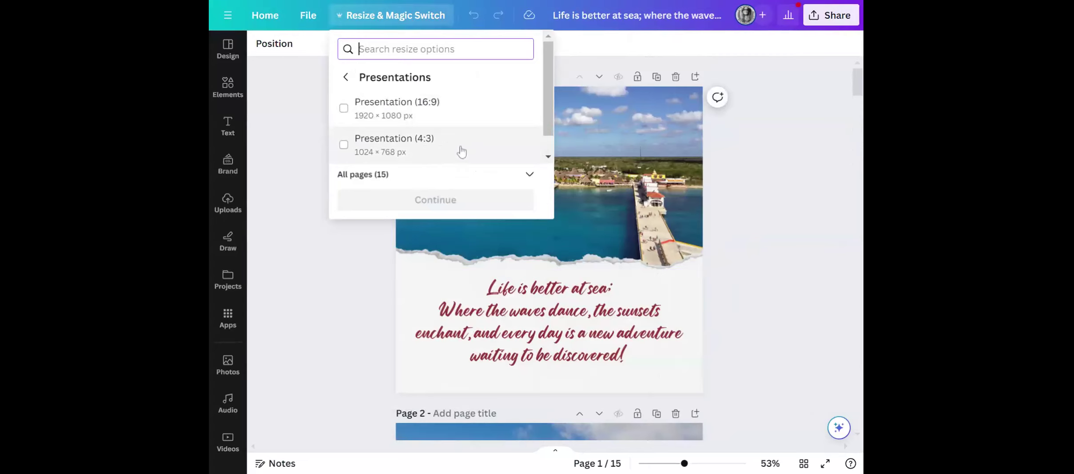
click(345, 108)
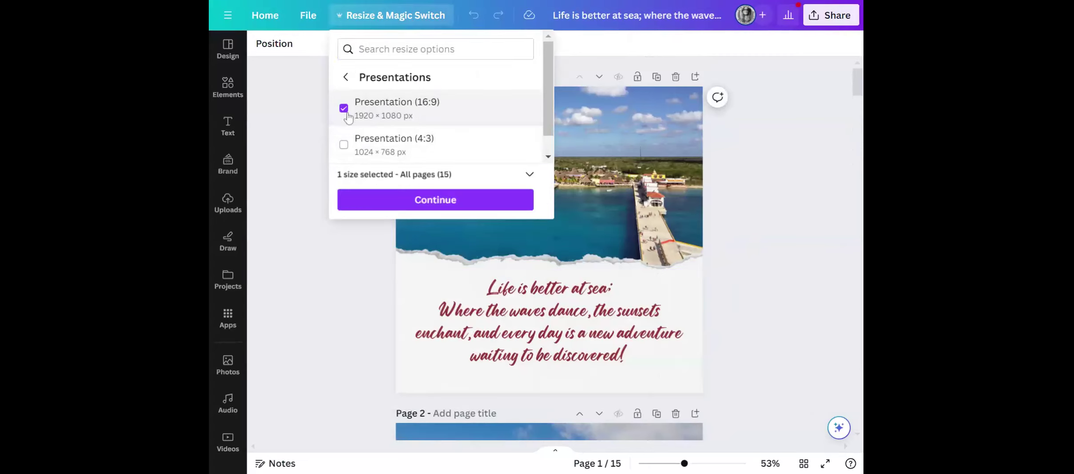
click(443, 200)
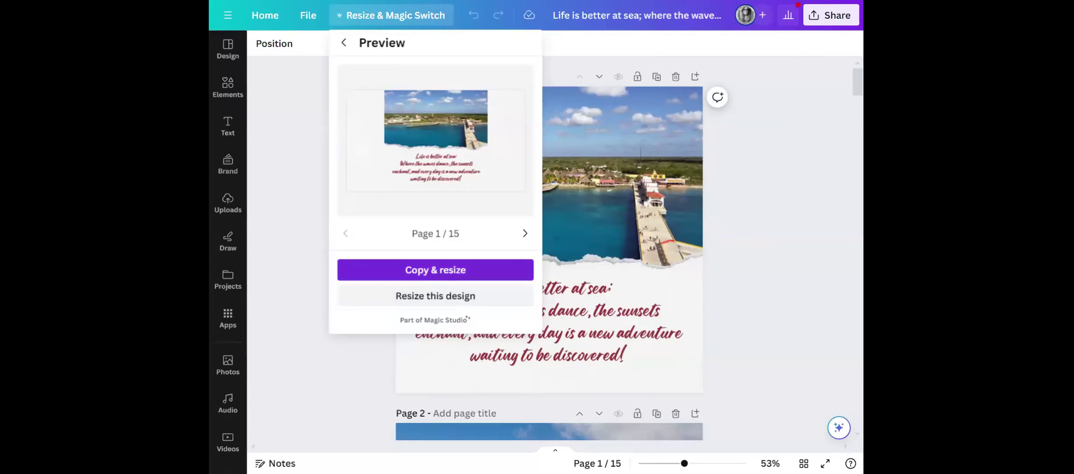
click(445, 271)
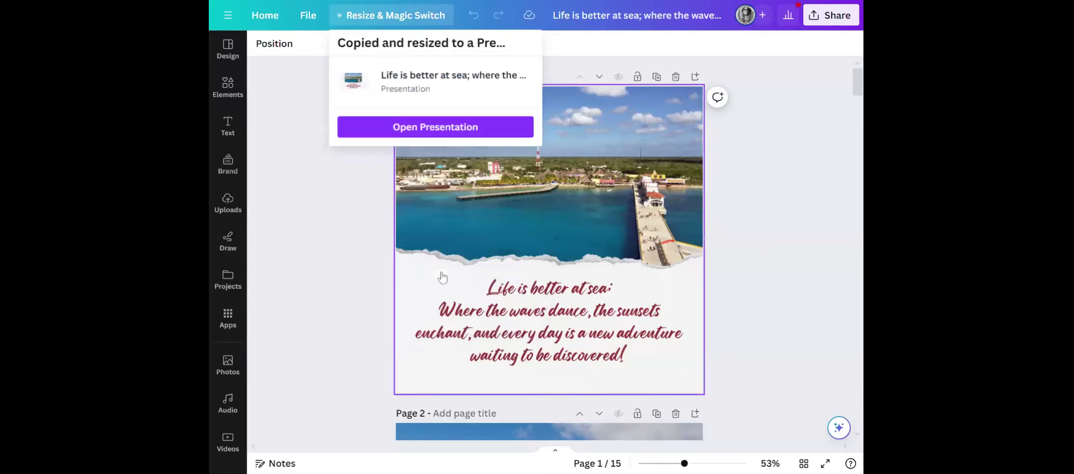
click(444, 132)
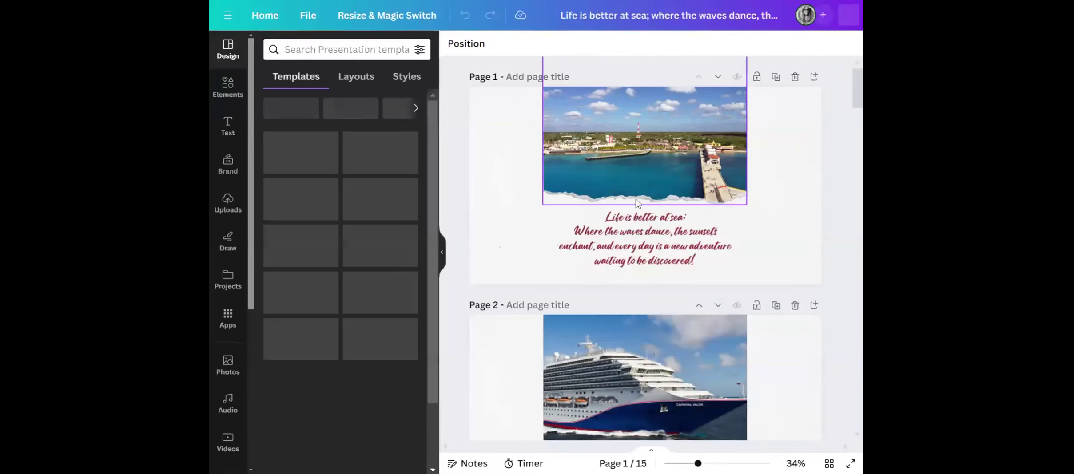
Enlarge the harbor photo on page 1 to the full page width and move it up above the quote text.
scroll(666, 240, down, 5)
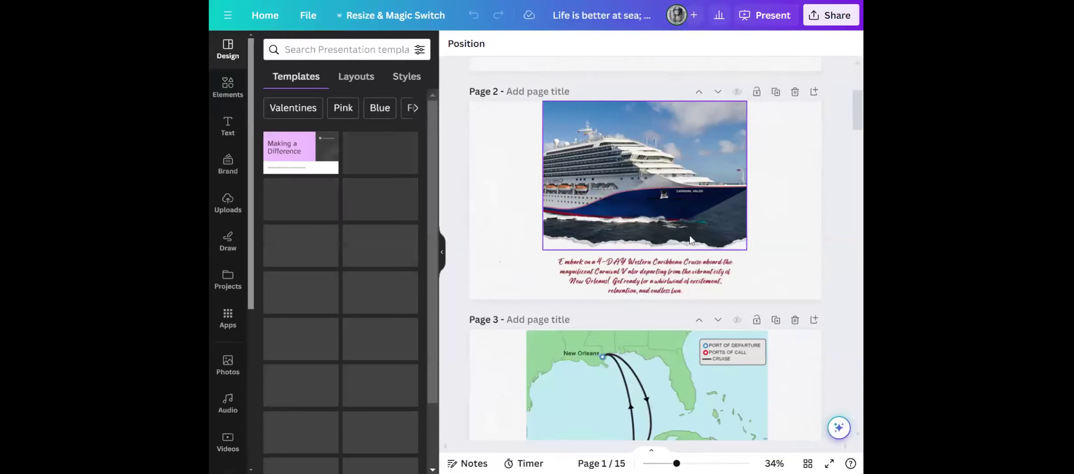
scroll(563, 202, up, 5)
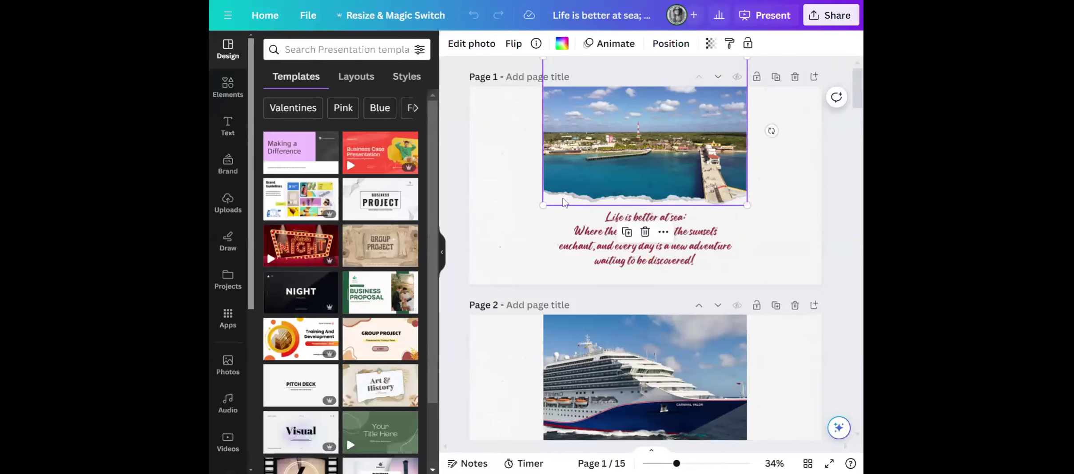
drag(543, 205, 448, 234)
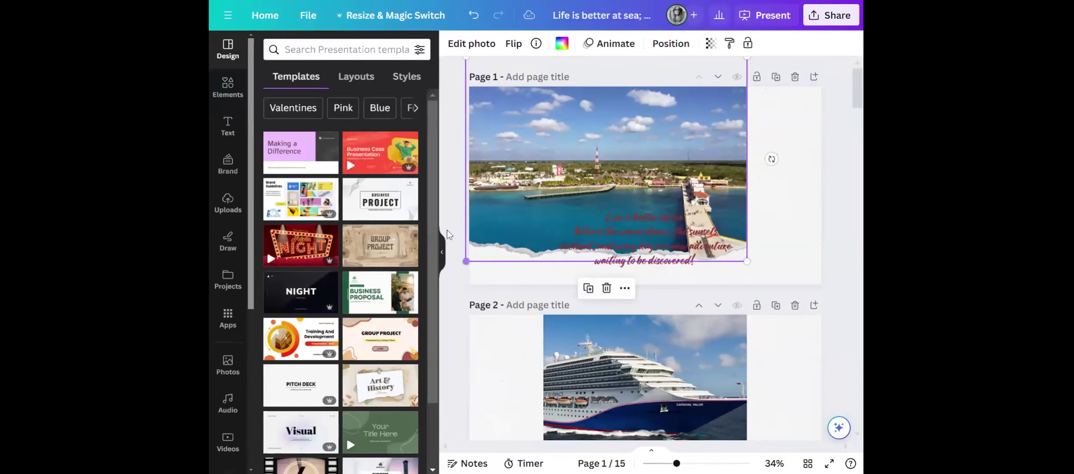
drag(747, 262, 860, 274)
drag(667, 190, 666, 83)
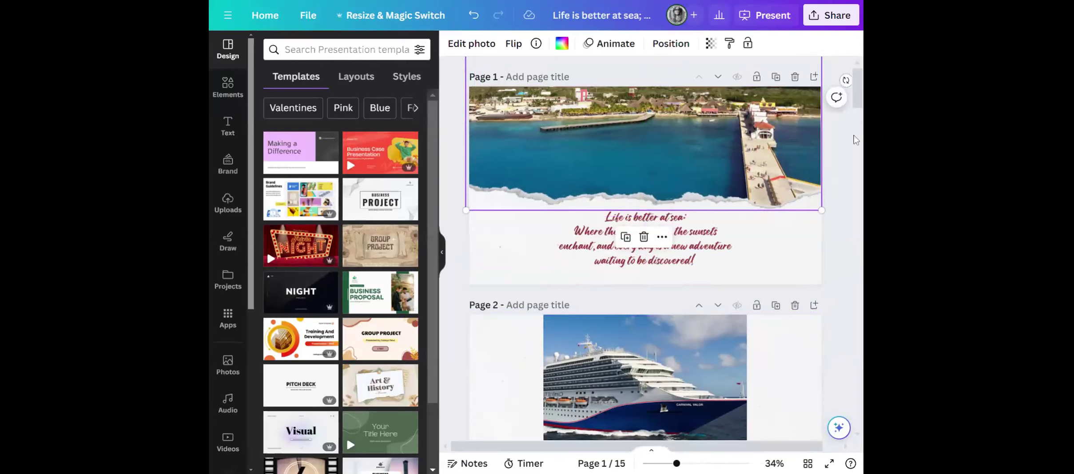
click(838, 158)
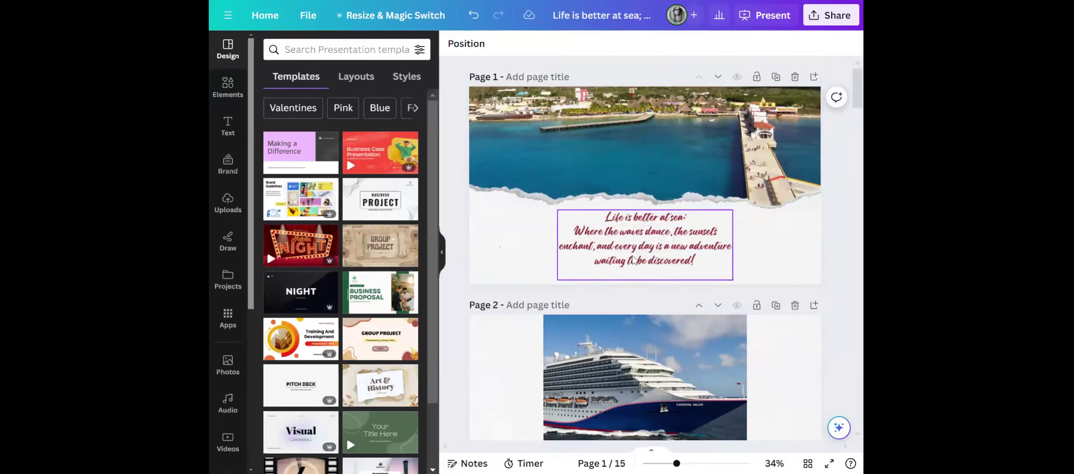
Select all the quote text on page 1 and view the font choices without changing the font.
click(658, 240)
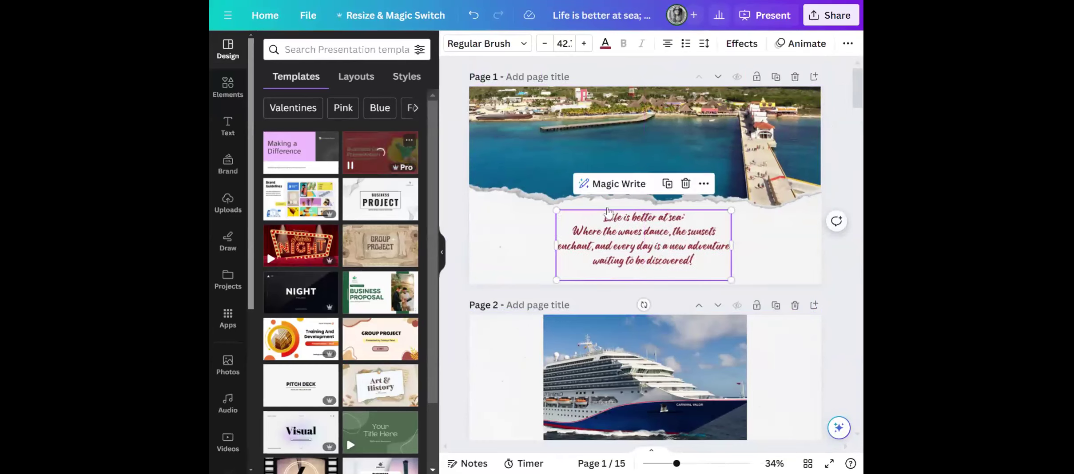
drag(695, 267, 605, 218)
click(699, 265)
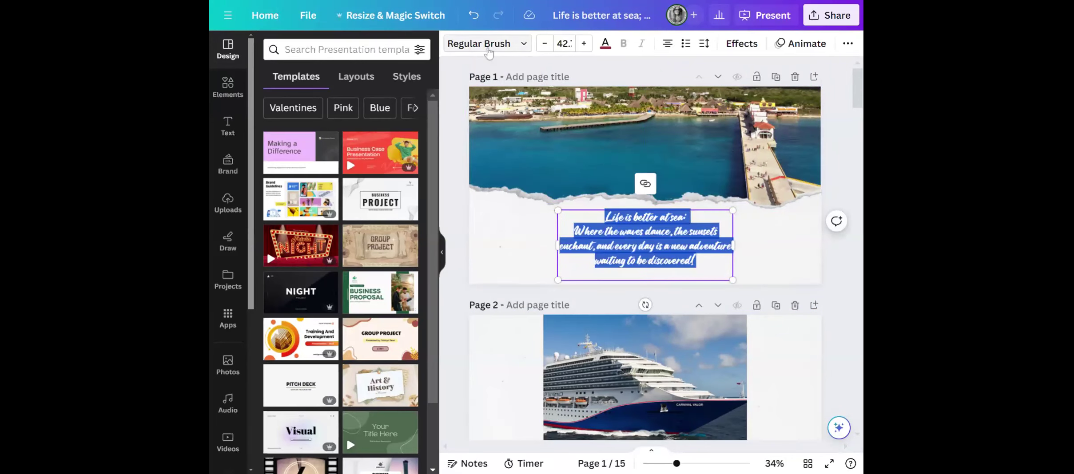
click(482, 43)
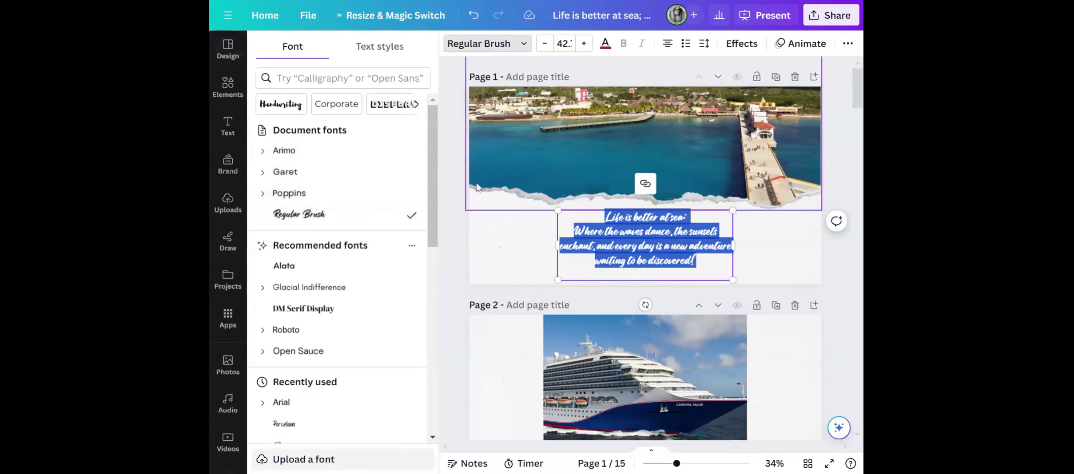
click(445, 180)
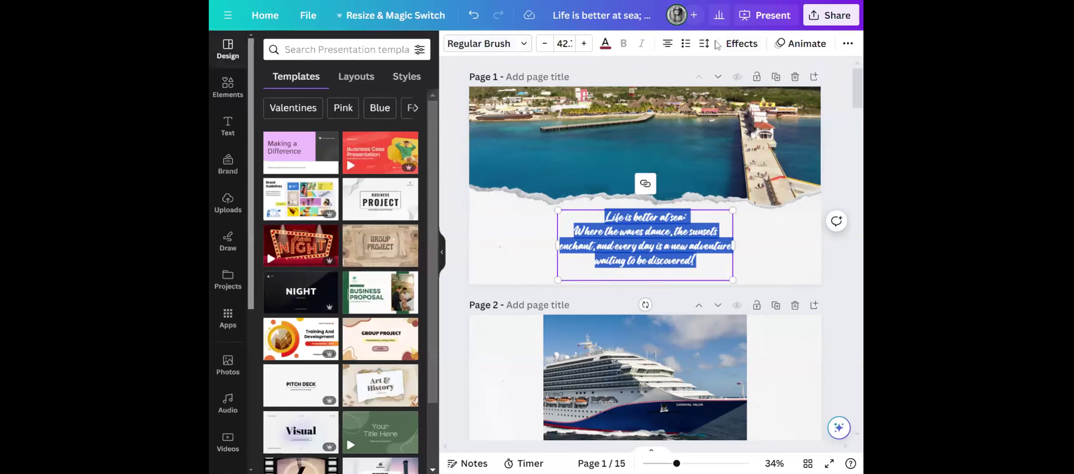
Try the Shadow effect on page 1's quote text, and apply the Outline effect instead.
click(740, 44)
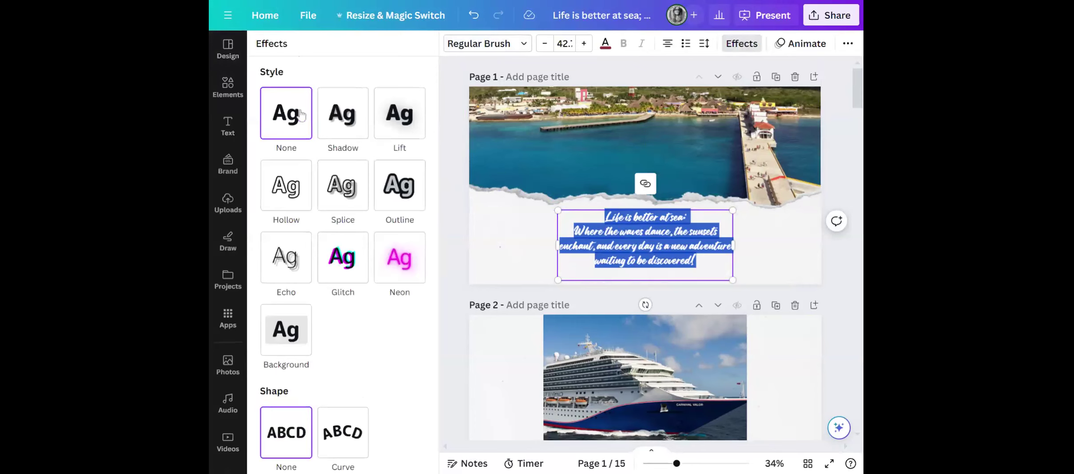
click(346, 119)
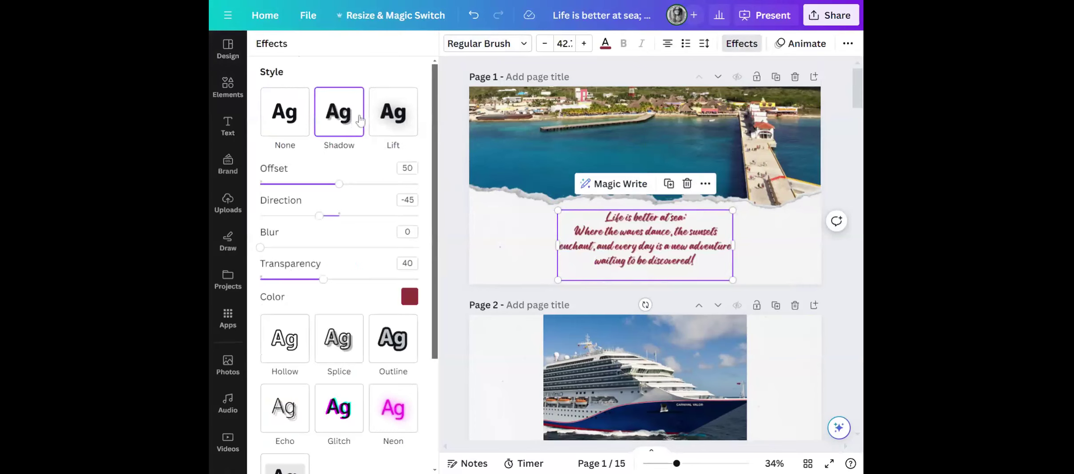
click(393, 340)
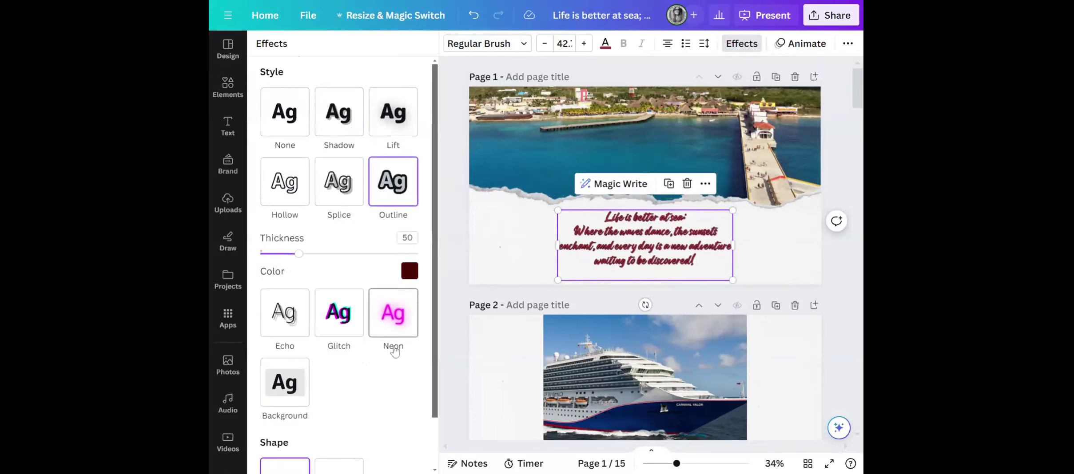
Try the Curve shape on page 1's quote text, and set the shape back to None.
scroll(363, 369, down, 2)
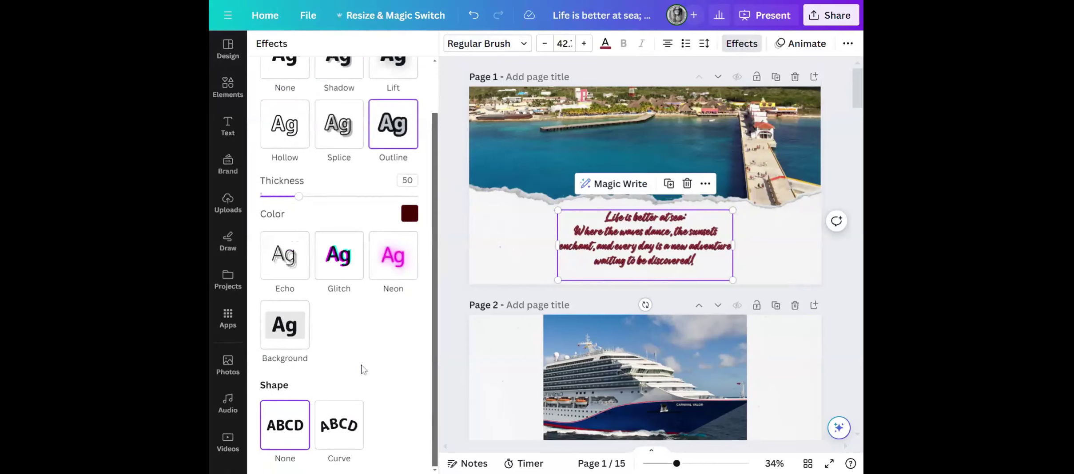
click(331, 418)
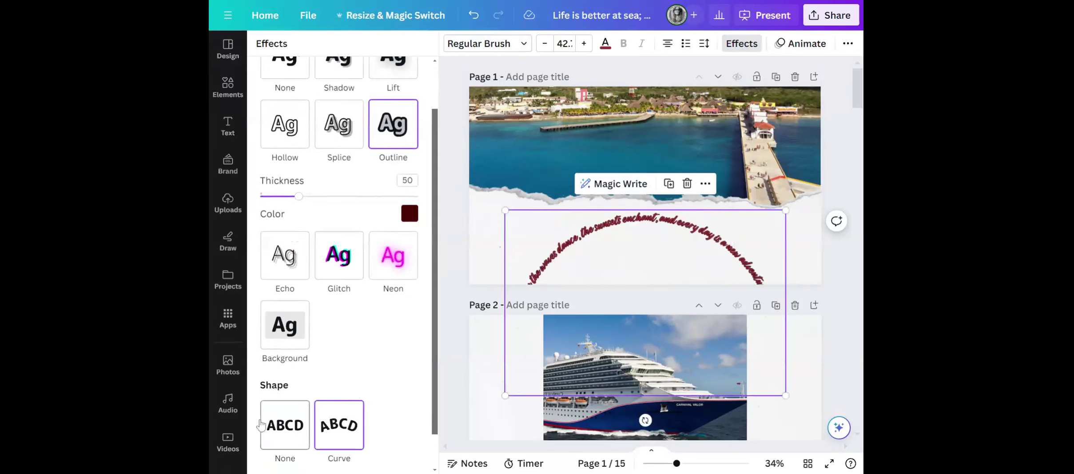
click(280, 419)
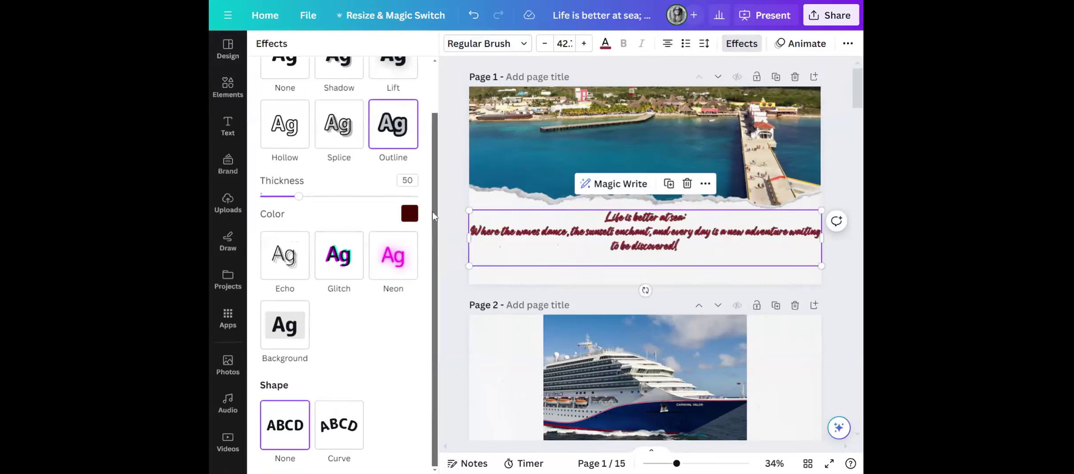
Try the Rise and Pan text animations on page 1's quote text, and apply the Fade animation instead.
click(805, 44)
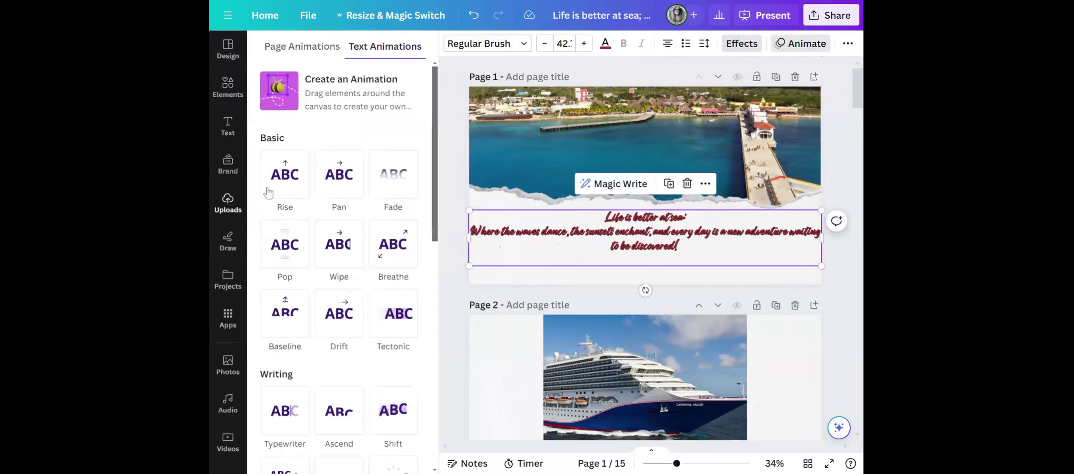
click(283, 176)
click(333, 176)
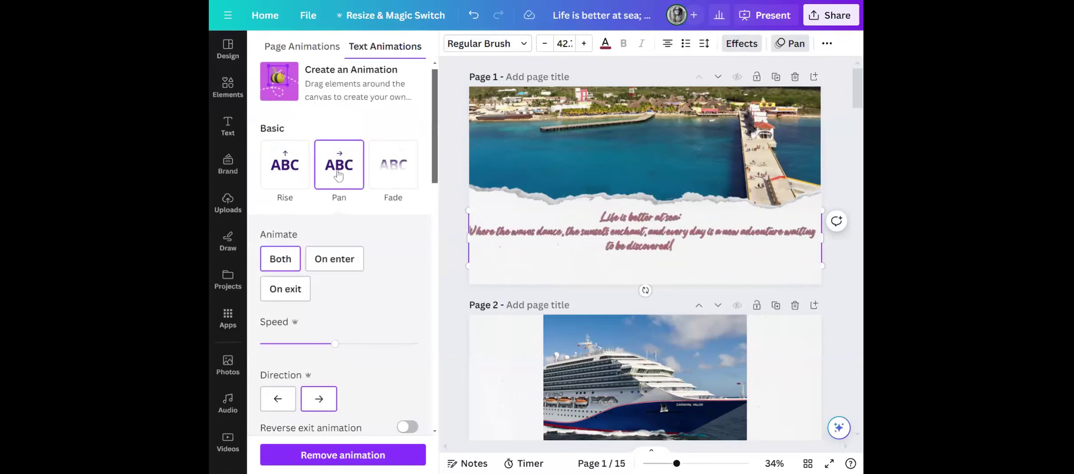
click(400, 174)
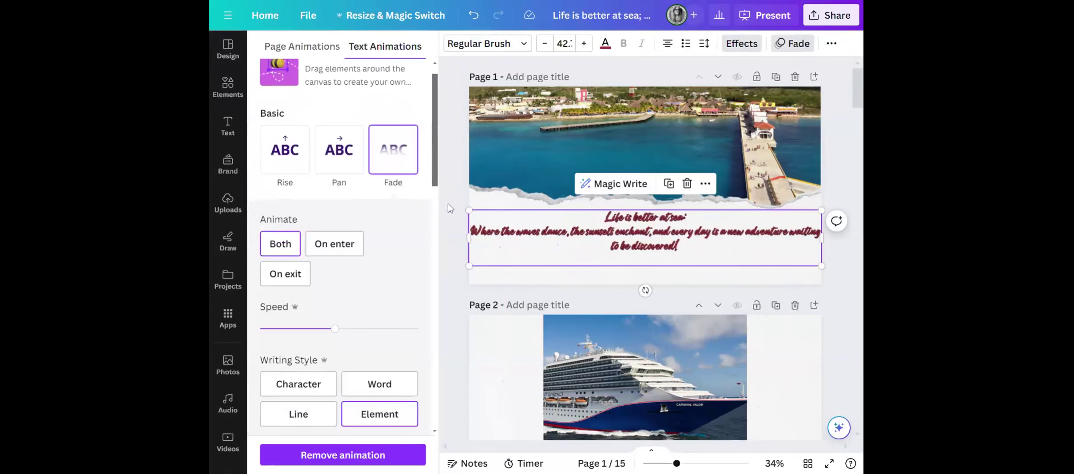
click(453, 160)
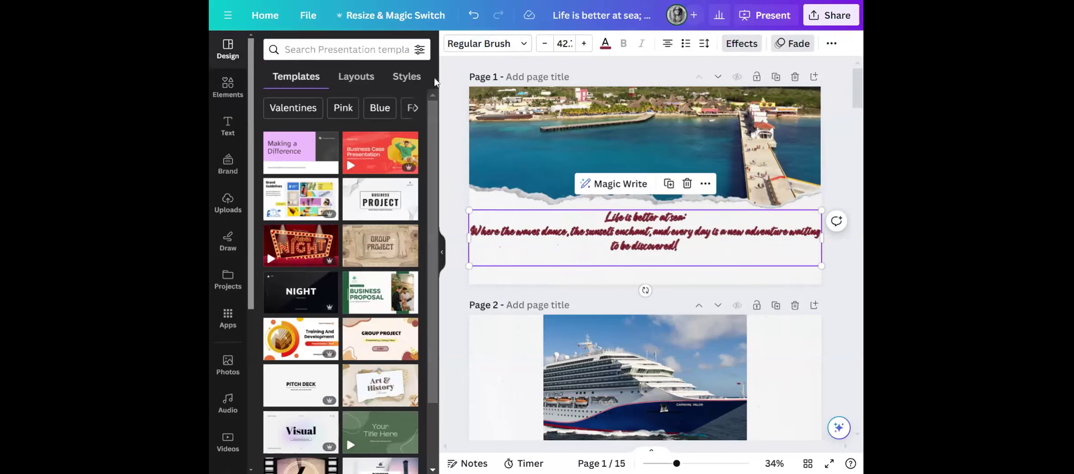
Deselect the quote text and hide the side panel to view page 1 larger.
click(459, 169)
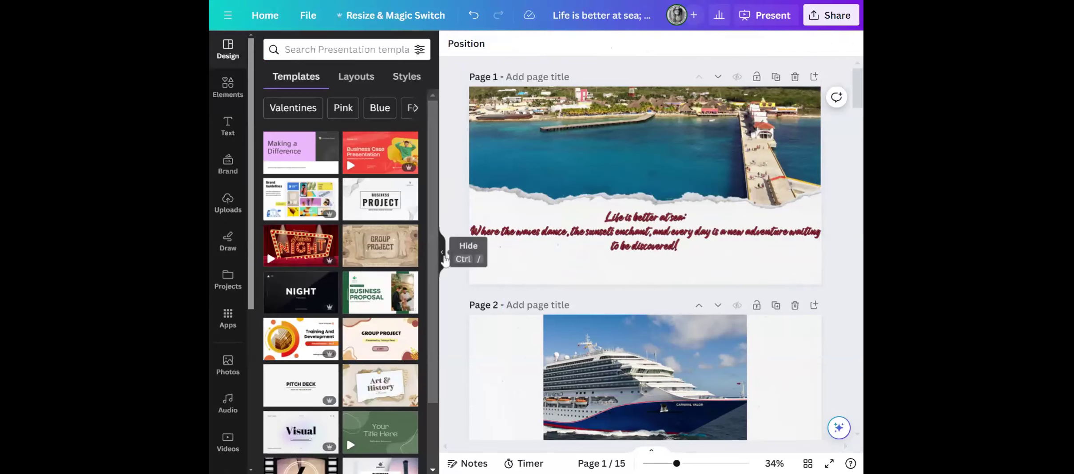
click(442, 253)
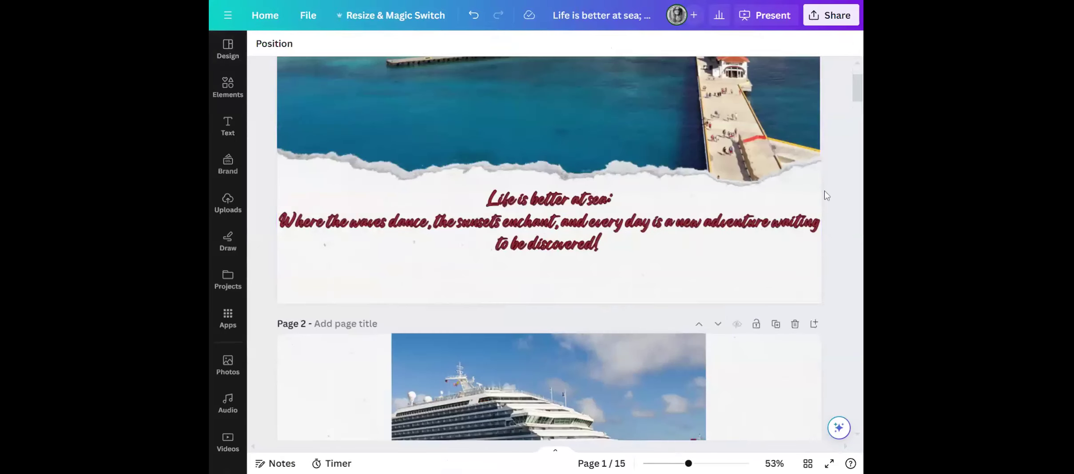
scroll(836, 207, up, 2)
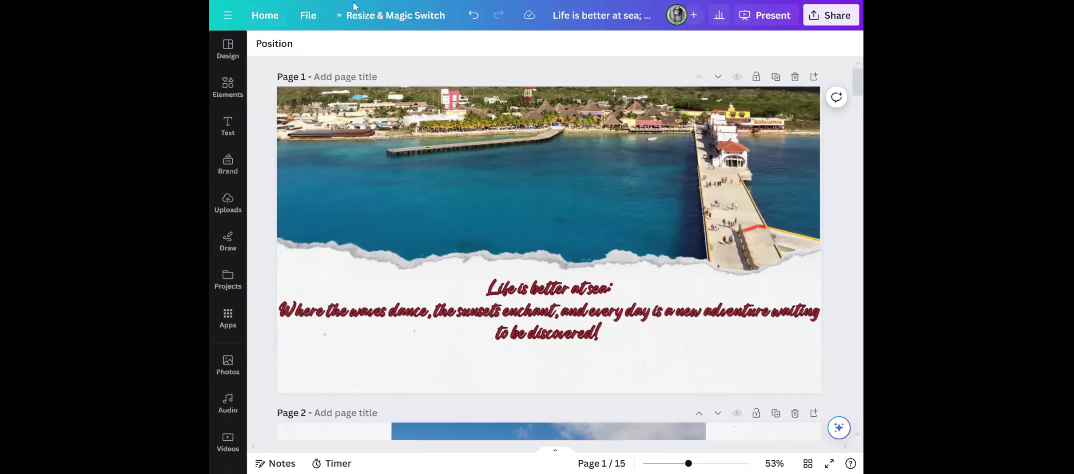
Return to the home page and look through the list of recent designs.
click(228, 48)
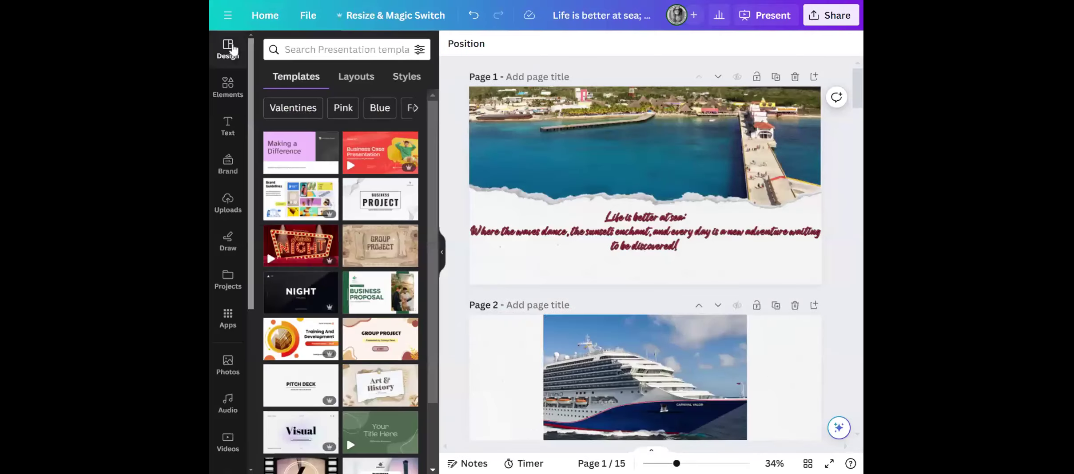
click(255, 16)
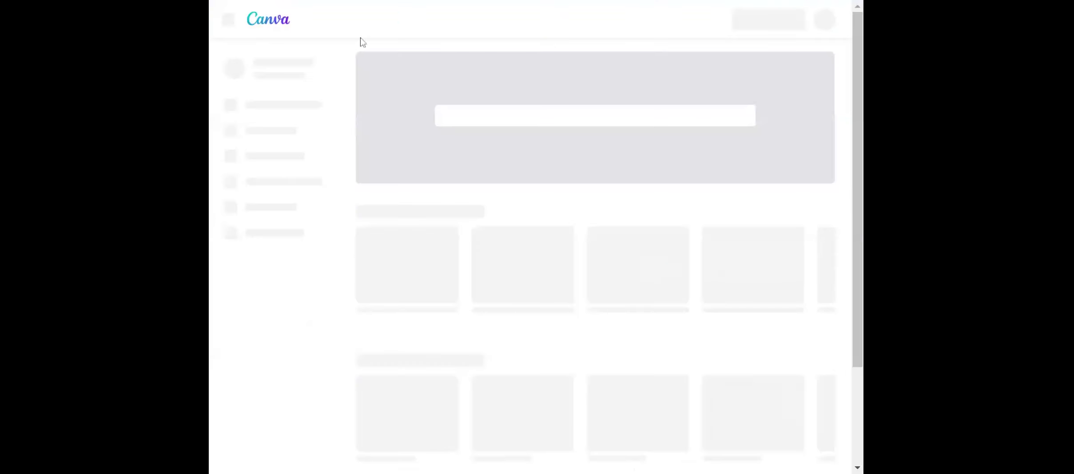
mouse_move(762, 264)
scroll(762, 264, down, 3)
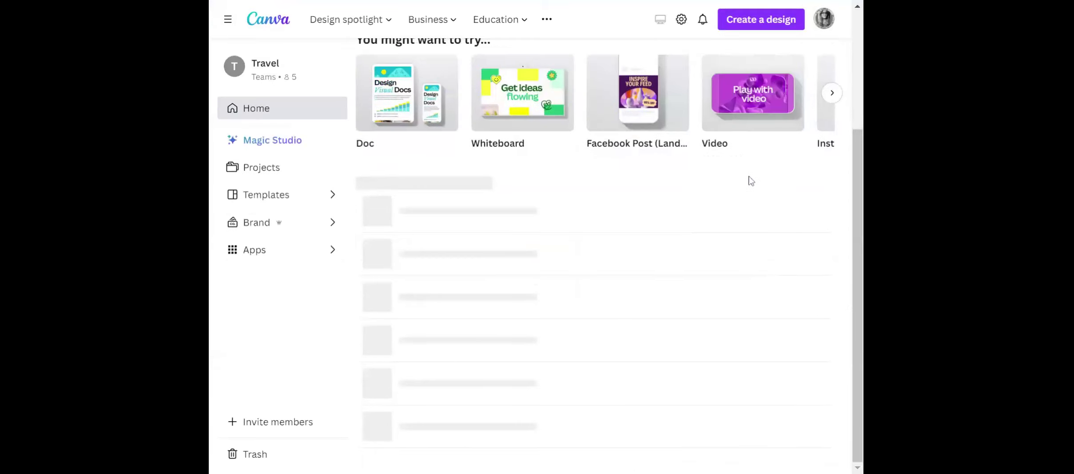
scroll(621, 288, down, 10)
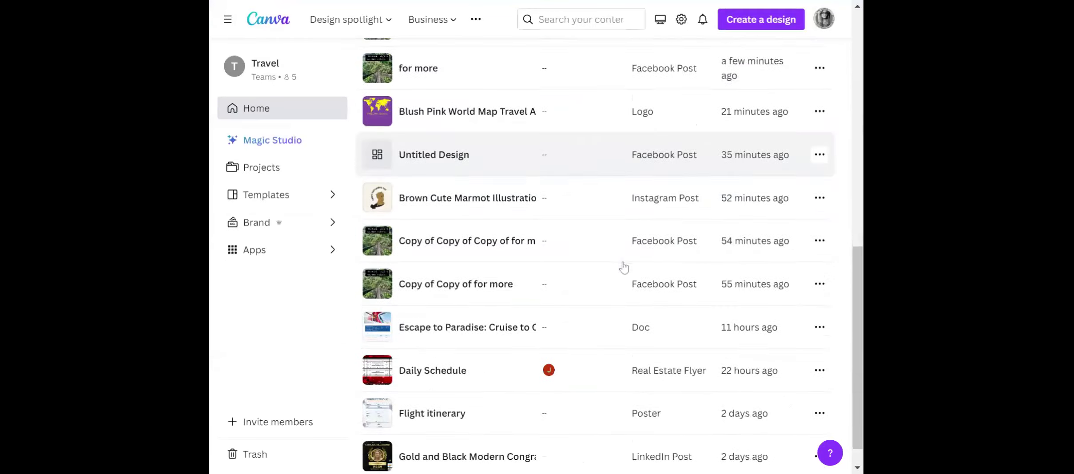
scroll(623, 263, down, 12)
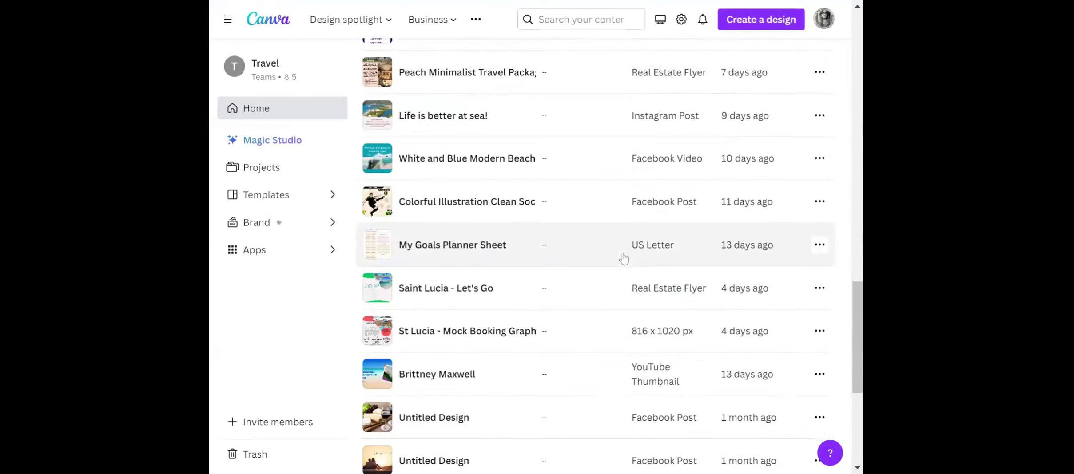
scroll(623, 260, down, 6)
scroll(623, 259, down, 10)
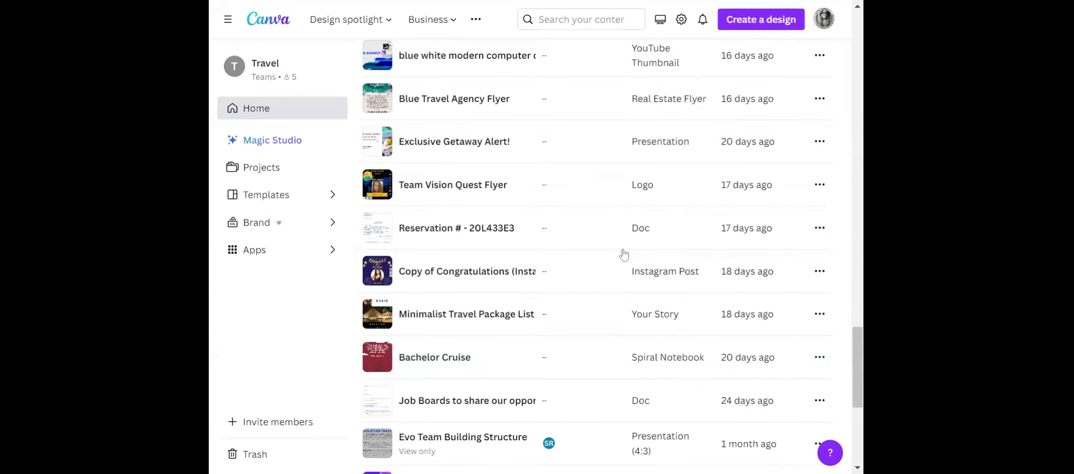
scroll(624, 255, down, 6)
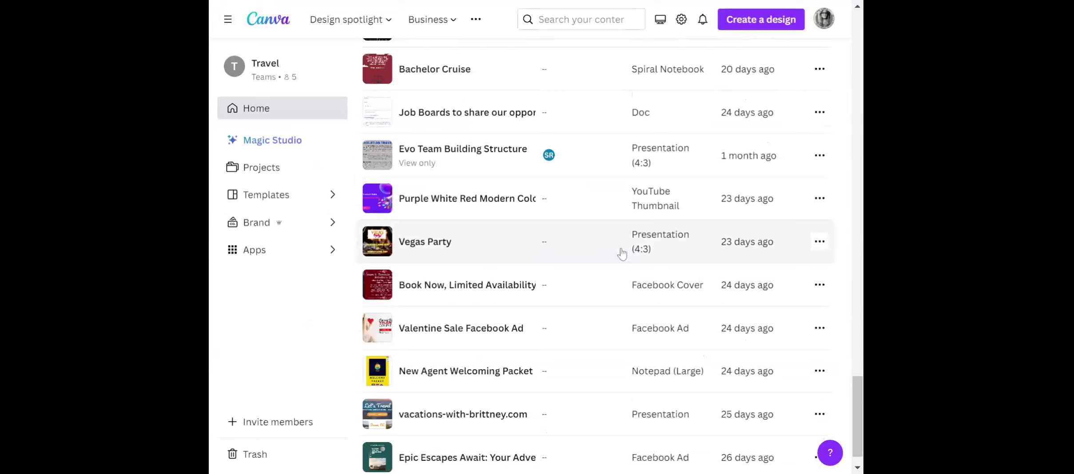
scroll(451, 225, down, 1)
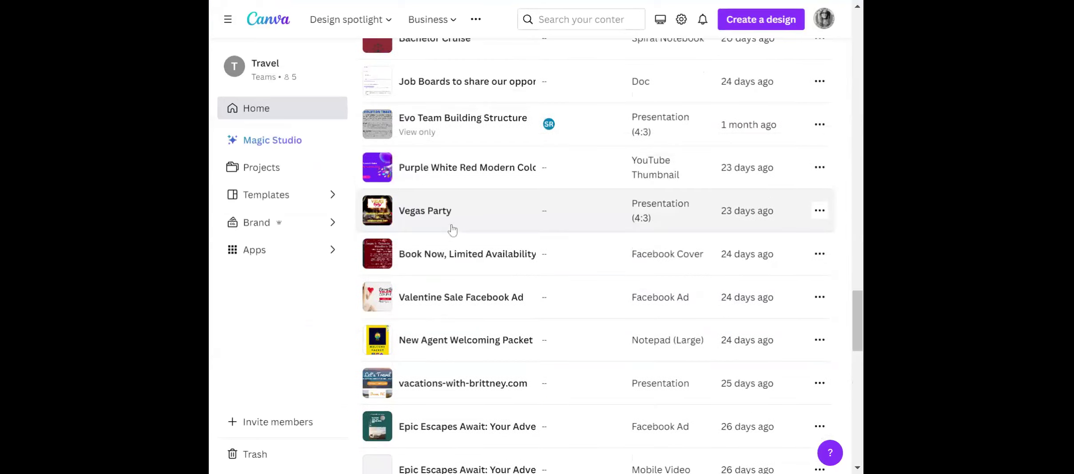
scroll(452, 230, down, 6)
scroll(488, 284, down, 6)
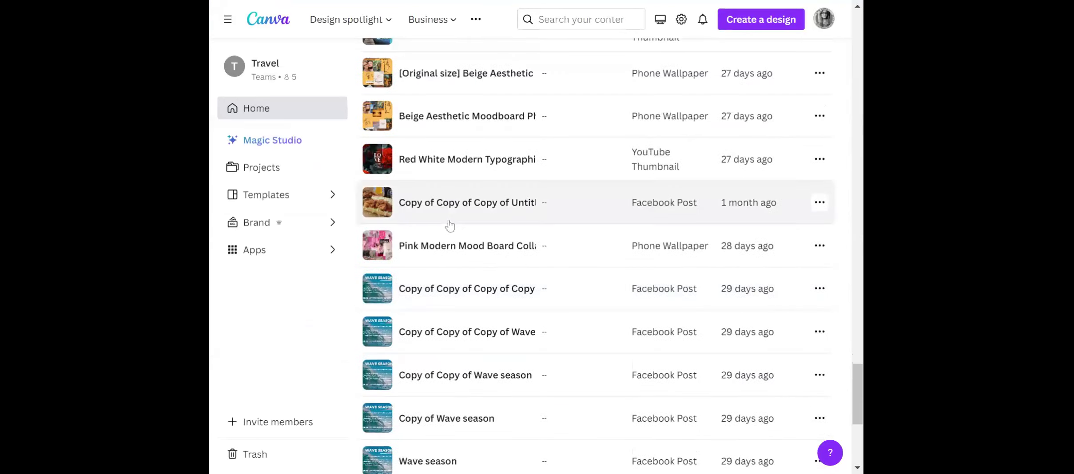
scroll(462, 273, down, 5)
scroll(461, 281, down, 2)
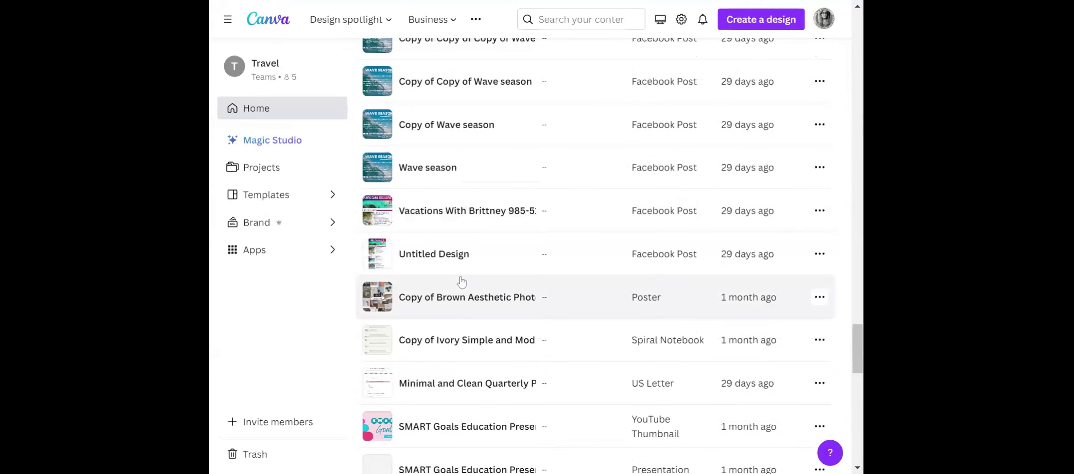
scroll(462, 282, down, 10)
scroll(462, 279, down, 16)
scroll(465, 272, down, 10)
scroll(465, 272, down, 10)
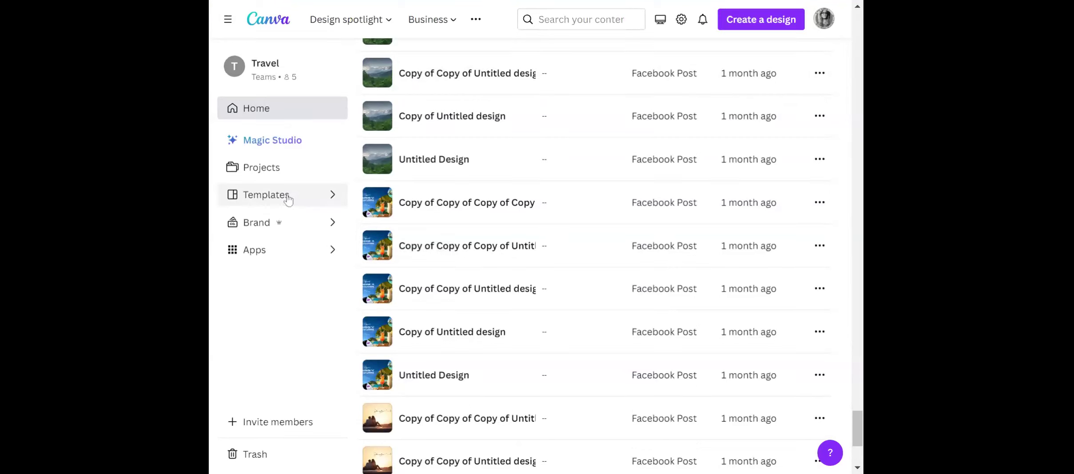
Search the projects for "business cards".
click(280, 169)
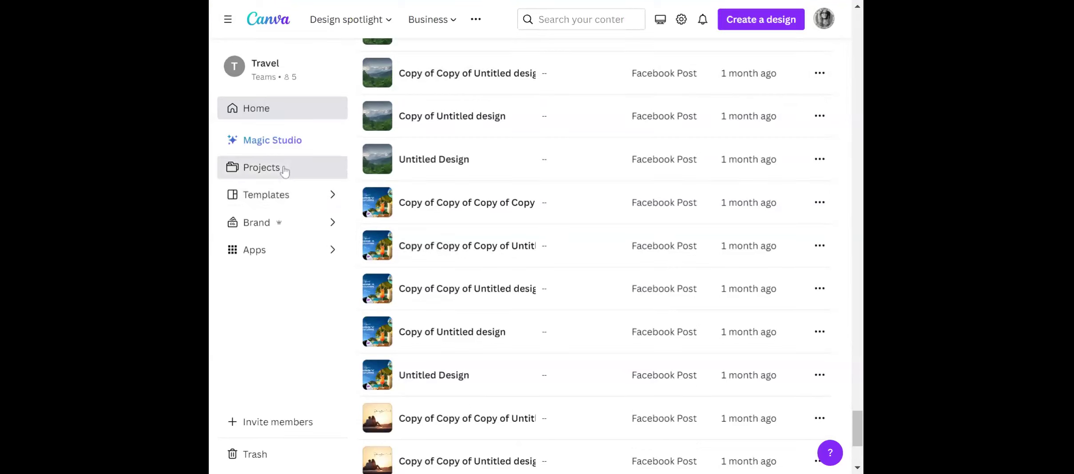
click(573, 20)
text(bus)
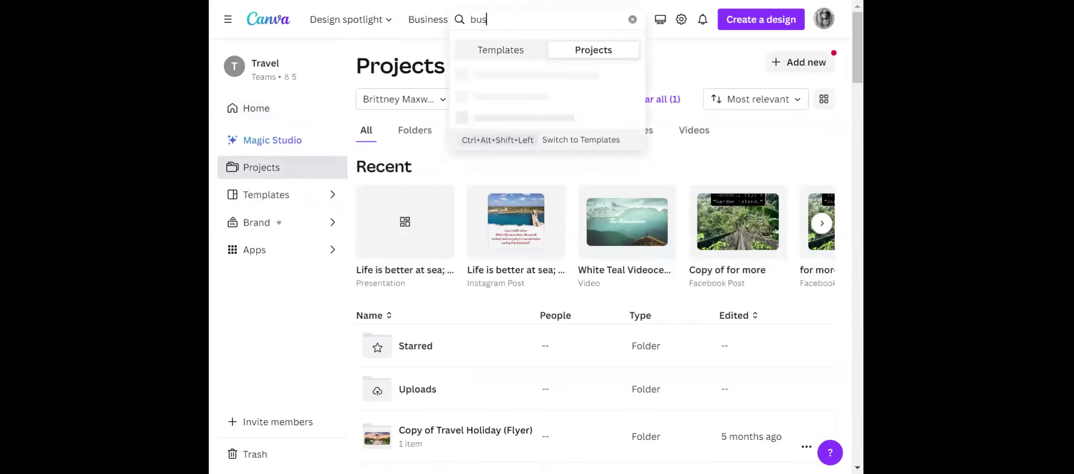
text(iness cards)
key(Return)
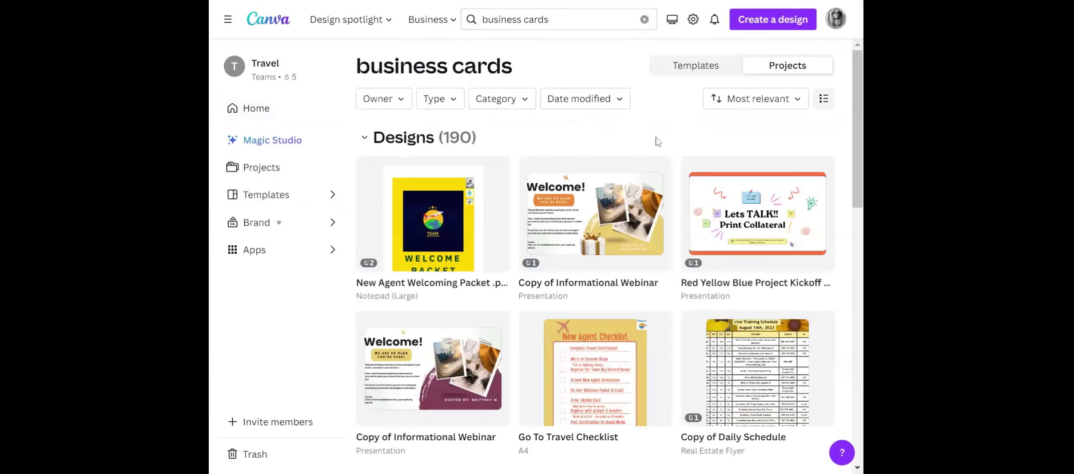
View the images Orange Modern Travel Blogger Business Card - 1 and - 2 from the search results, closing each without changes.
scroll(613, 226, down, 4)
scroll(612, 225, down, 5)
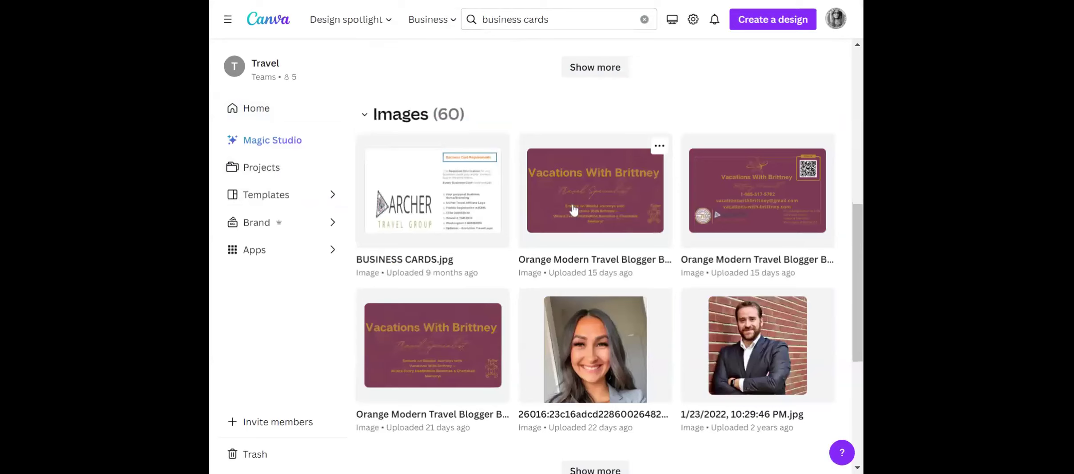
click(605, 217)
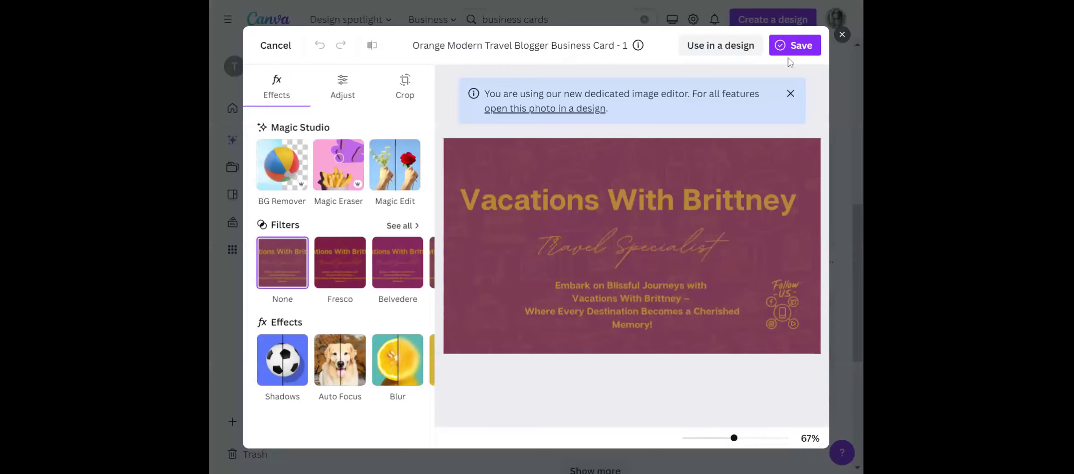
click(842, 34)
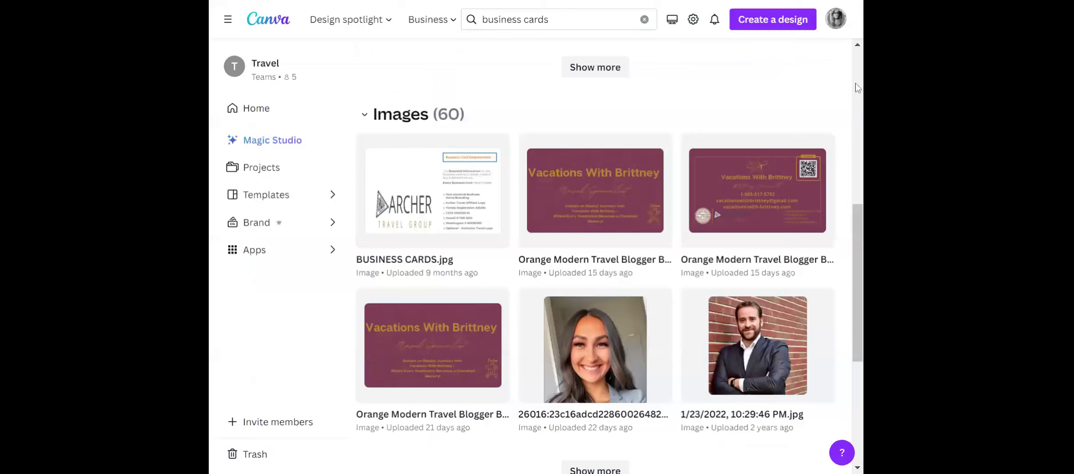
click(797, 208)
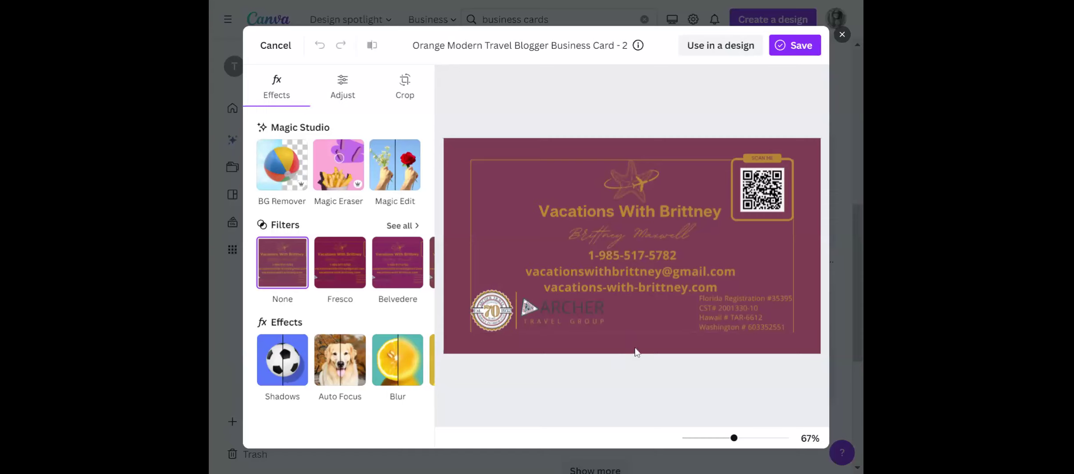
click(837, 36)
View the business card brand template in the search results and close its preview.
scroll(656, 352, down, 6)
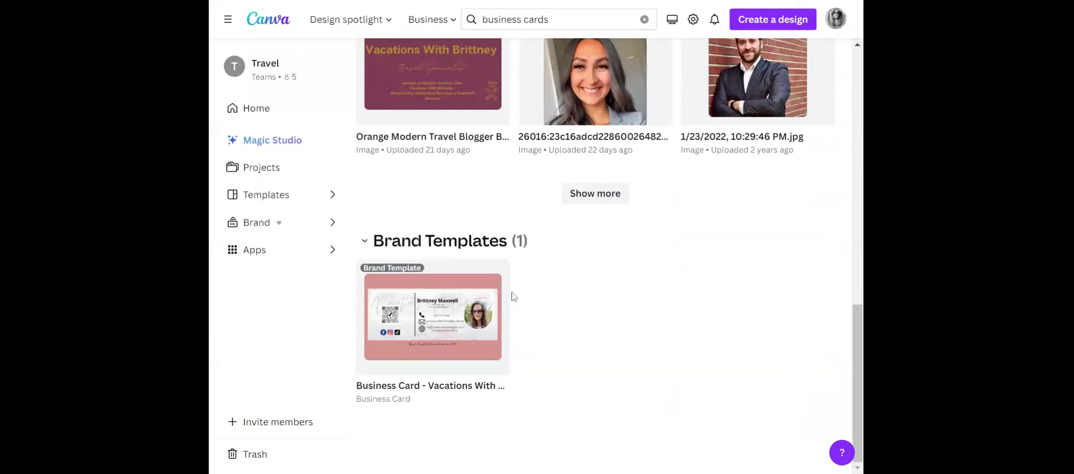
click(409, 338)
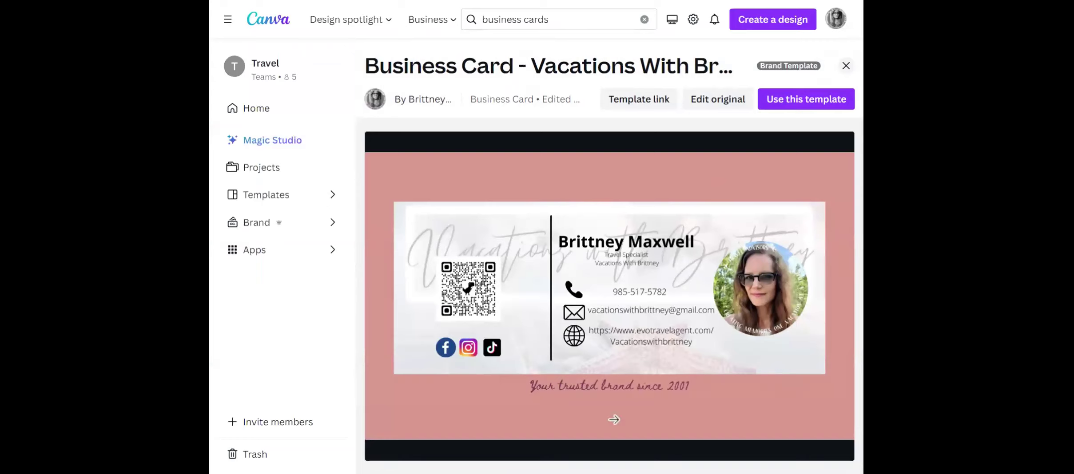
click(845, 66)
scroll(778, 303, up, 3)
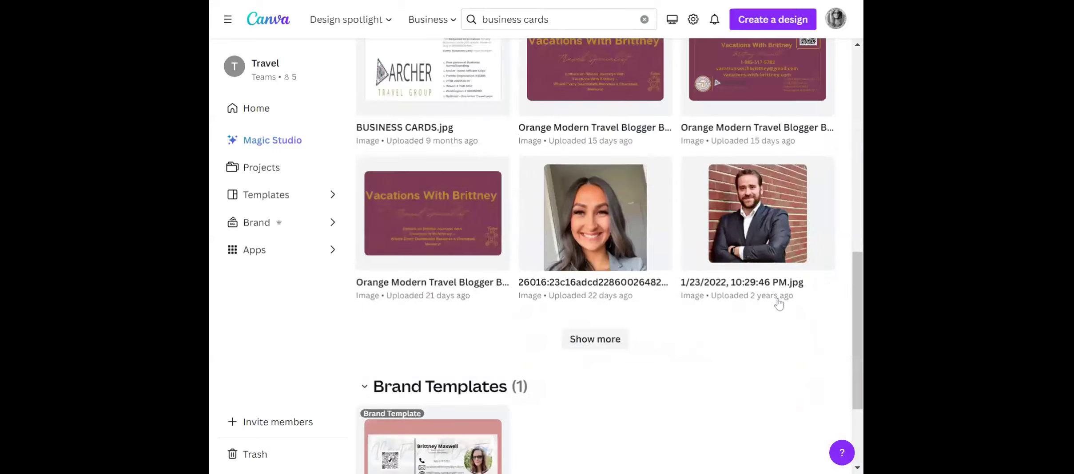
scroll(778, 303, up, 10)
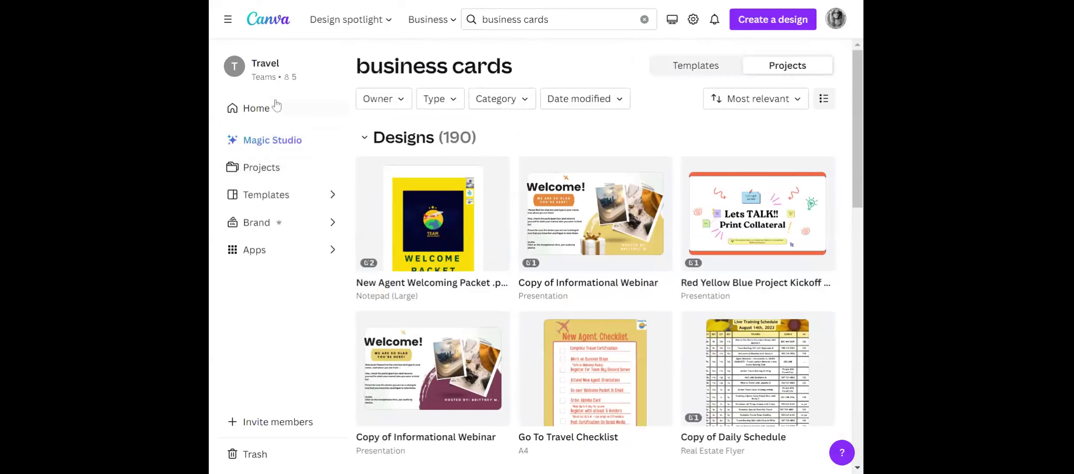
Create a blank YouTube Thumbnail design from the home page's suggested design types.
click(276, 118)
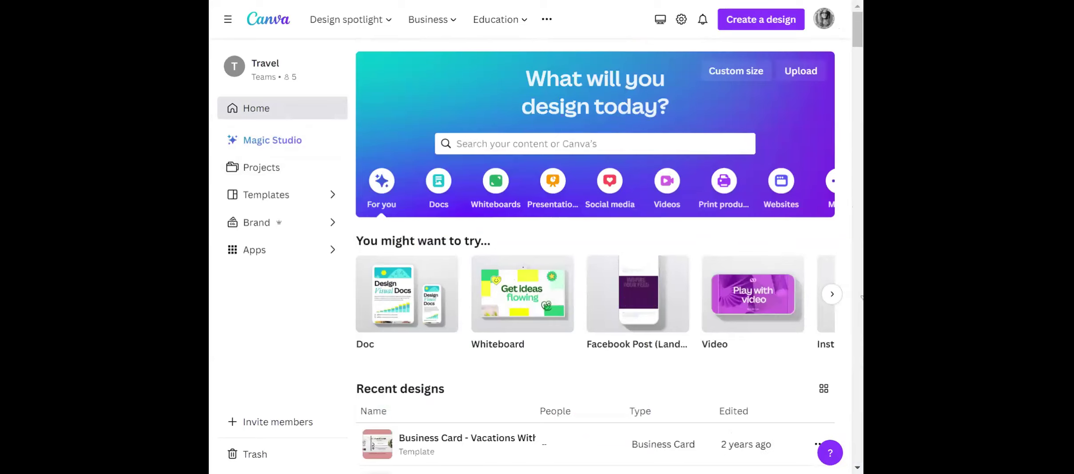
click(832, 302)
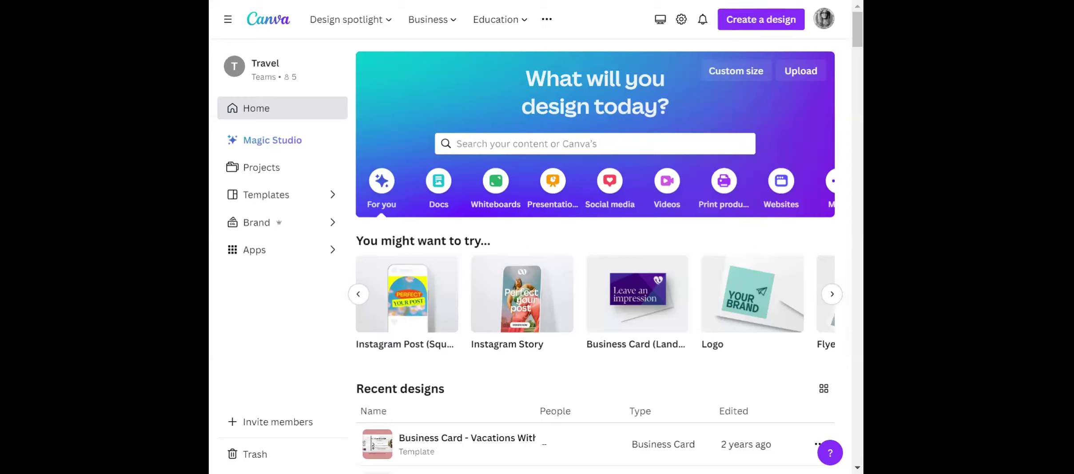
click(831, 298)
click(831, 295)
click(831, 296)
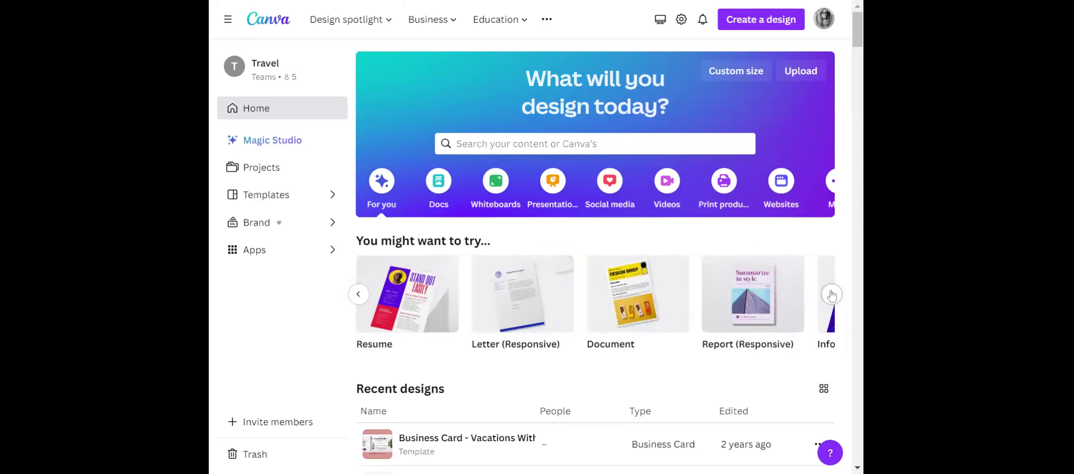
click(830, 295)
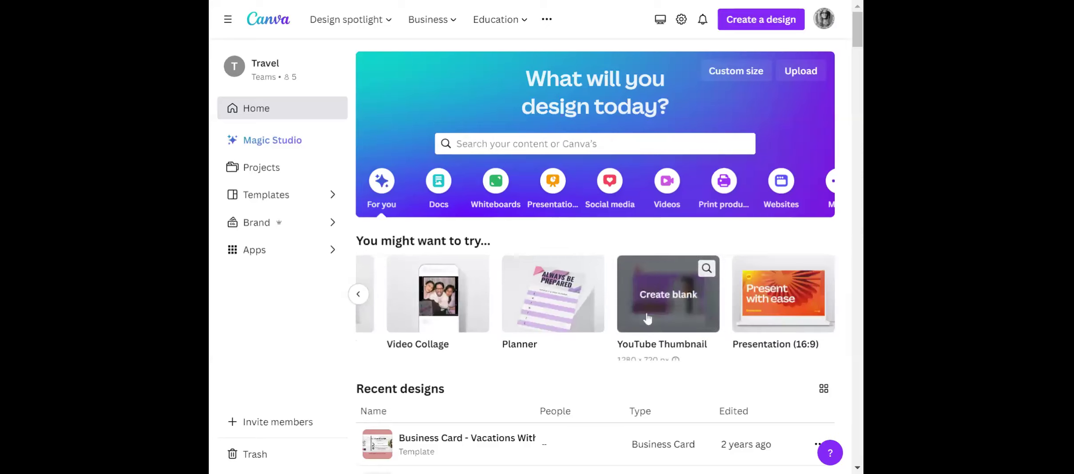
click(678, 305)
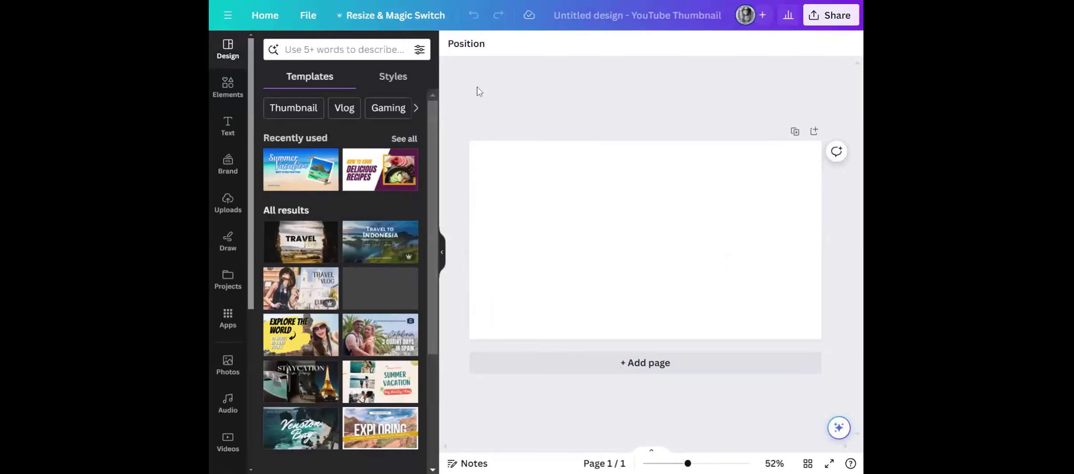
Apply the Teal and Orange Minimalist Summer Vacation, Pink Blue Scrapbook Beach Trip and SUMMER templates in turn, followed by another similar thumbnail template.
mouse_move(327, 236)
scroll(326, 236, down, 3)
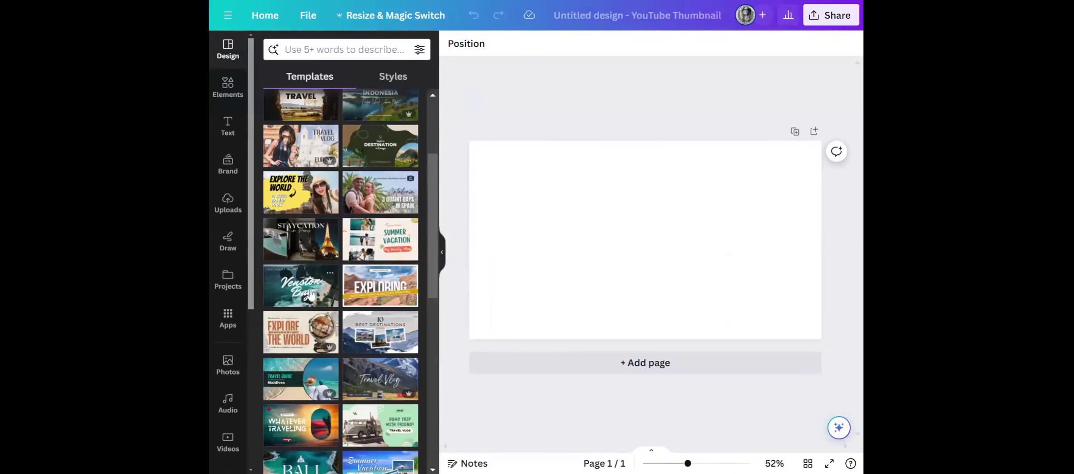
click(375, 245)
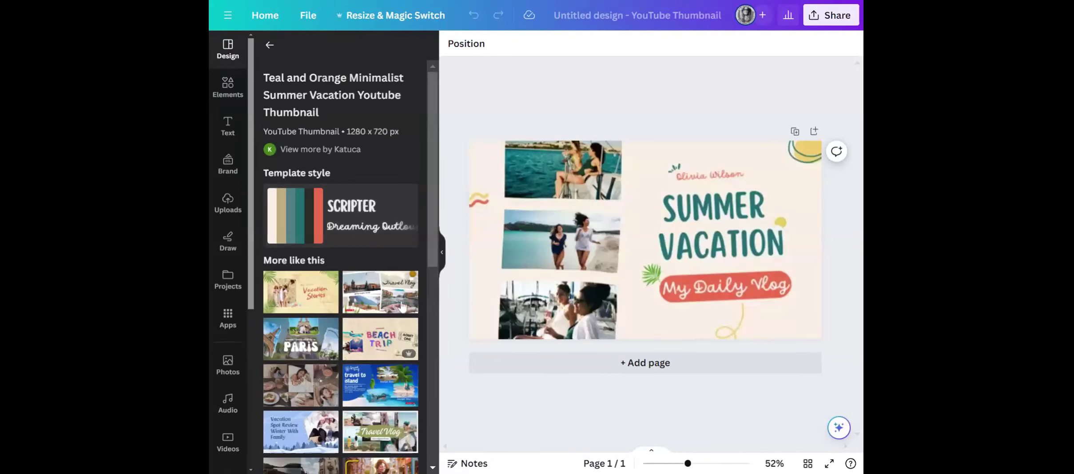
click(391, 331)
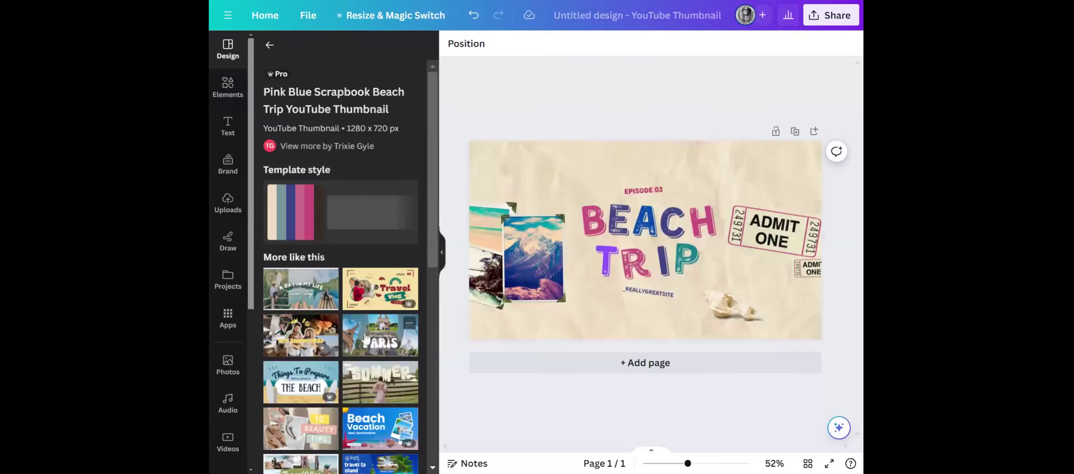
scroll(364, 338, down, 5)
click(359, 240)
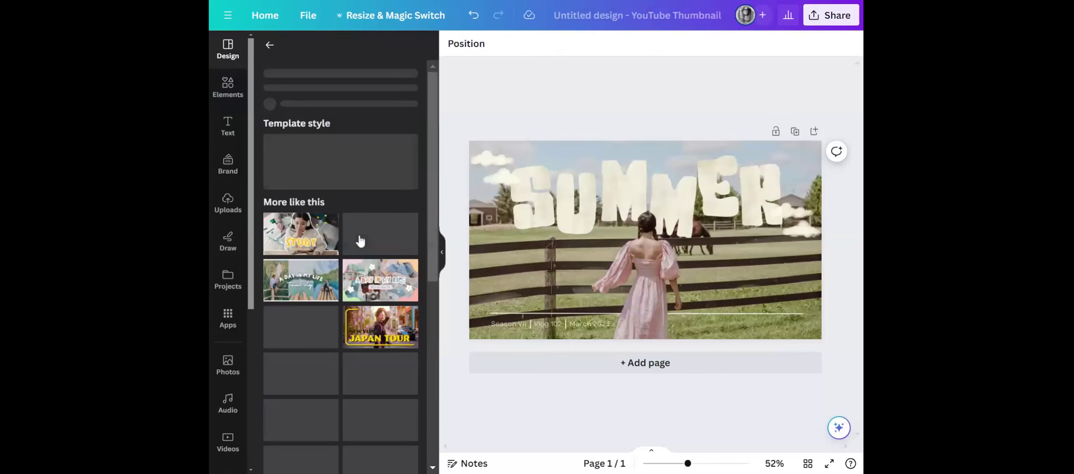
click(308, 319)
click(748, 208)
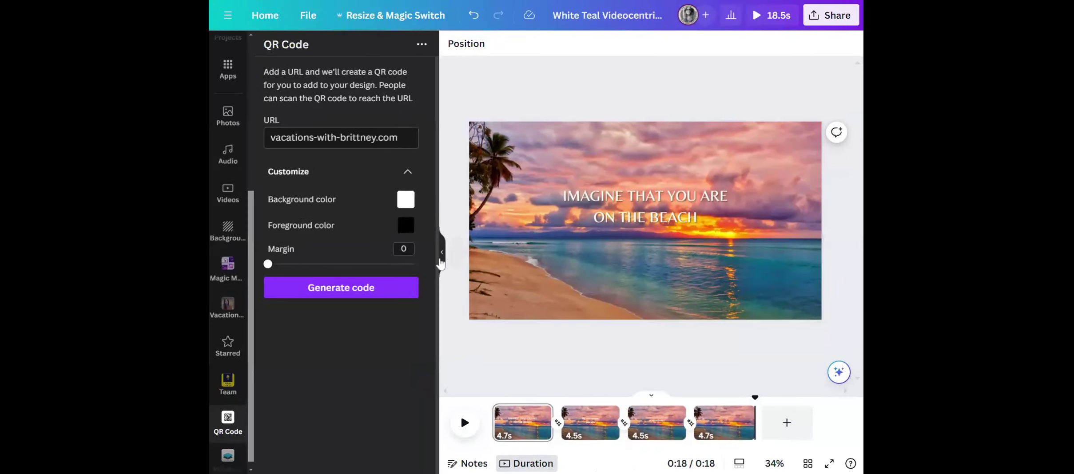
Add the Happy Valentine's Day font combination to the beach video's first page and place it below the IMAGINE THAT YOU ARE ON THE BEACH text.
click(441, 257)
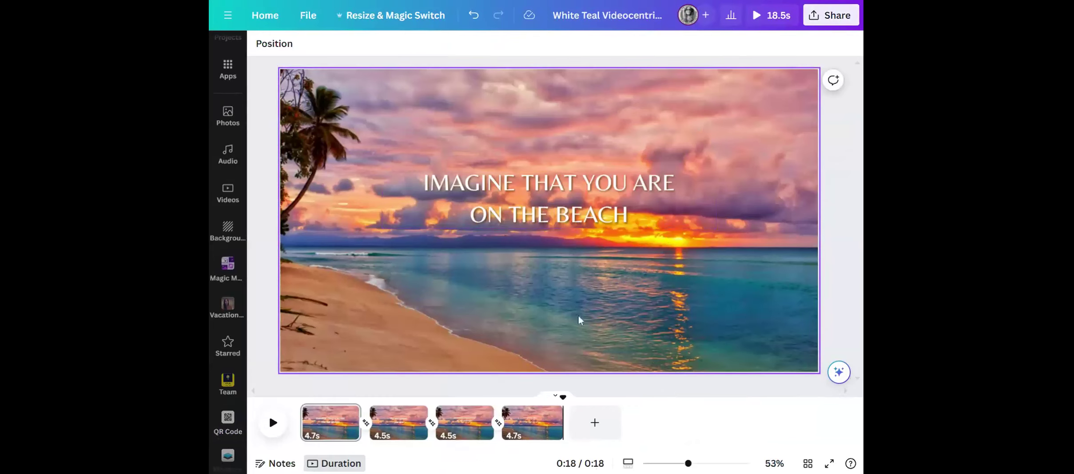
scroll(227, 171, up, 5)
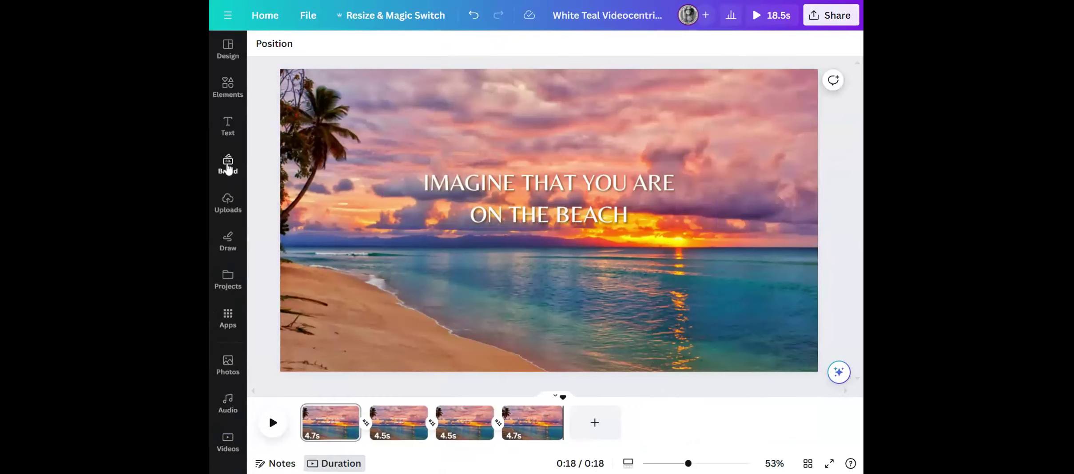
click(229, 132)
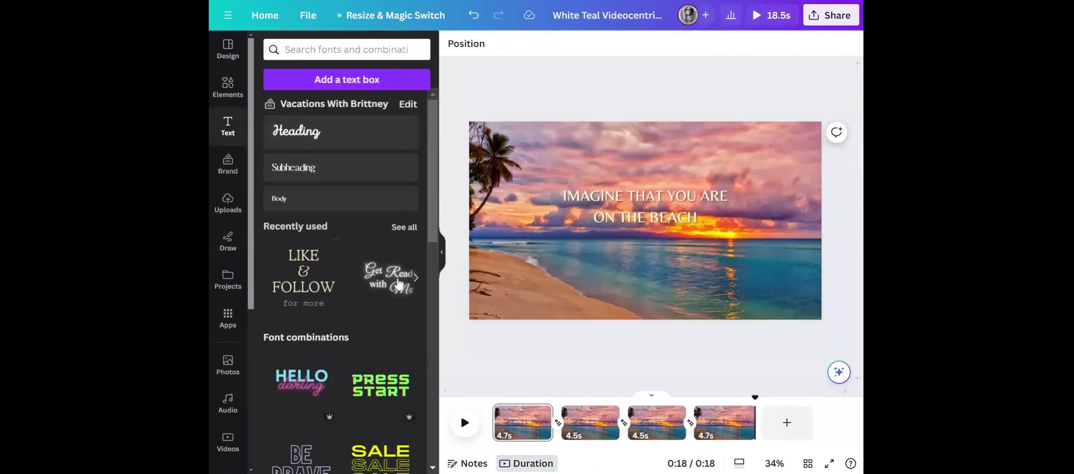
scroll(391, 298, down, 7)
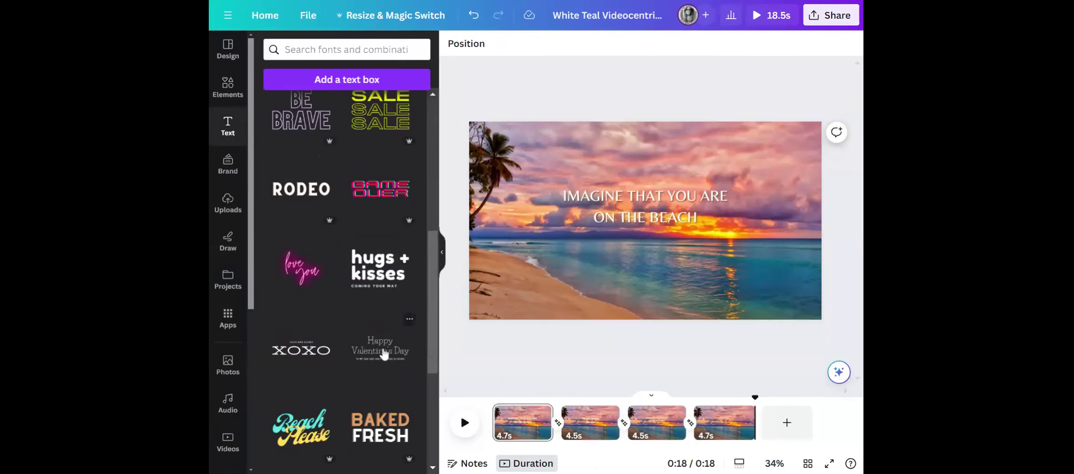
click(384, 354)
drag(645, 240, 643, 286)
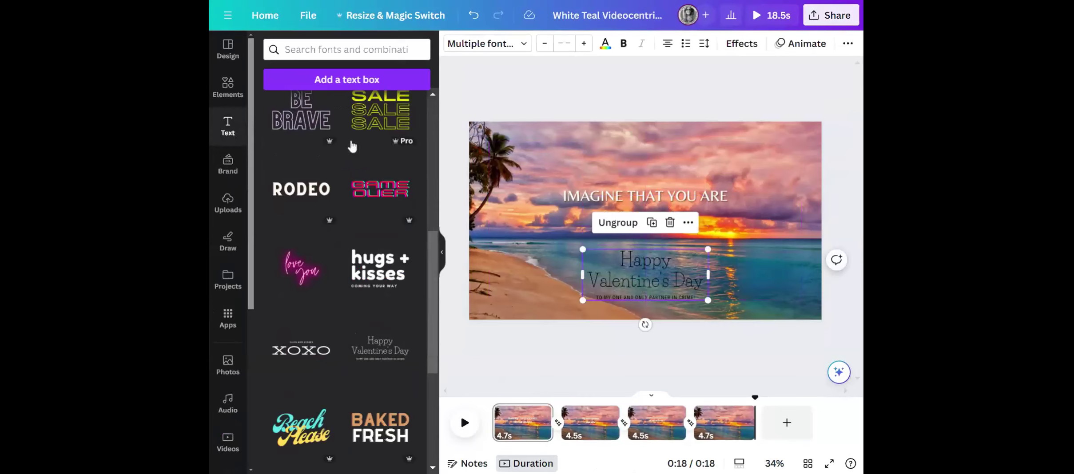
Replace the Happy Valentine's Day heading text with the vacation business's name.
scroll(342, 155, down, 5)
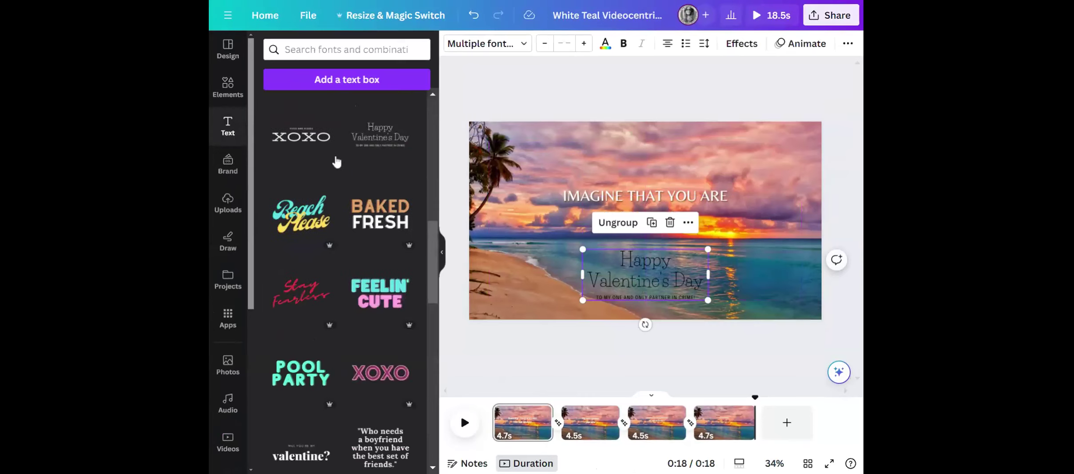
double_click(672, 288)
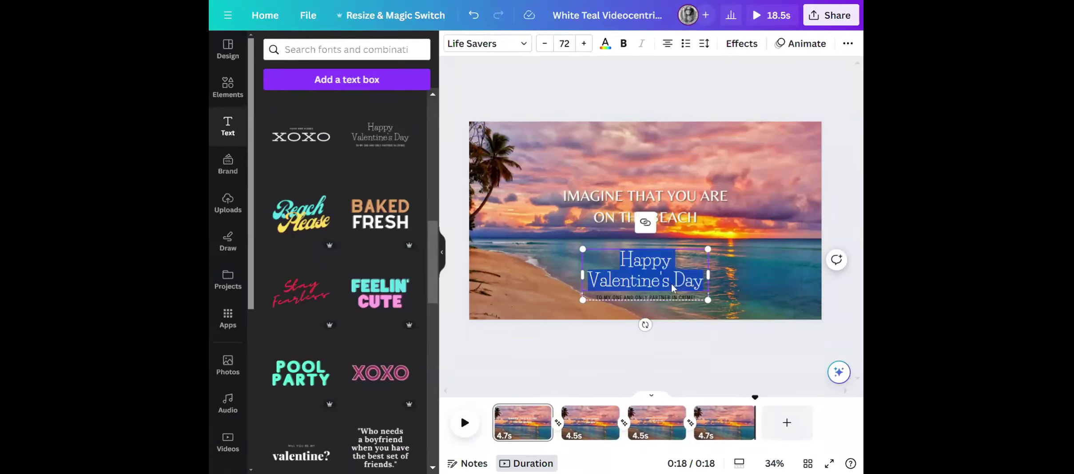
text(Vacations Wit)
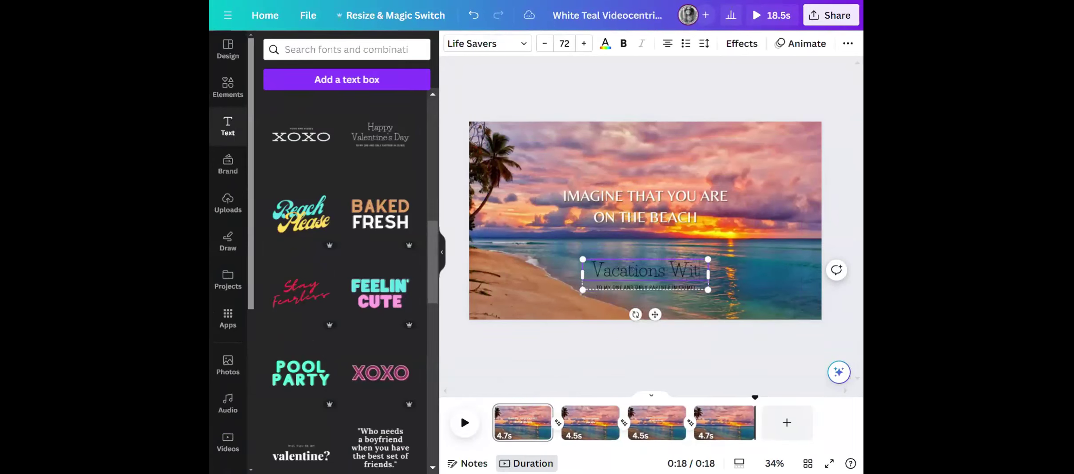
text(h Brittney)
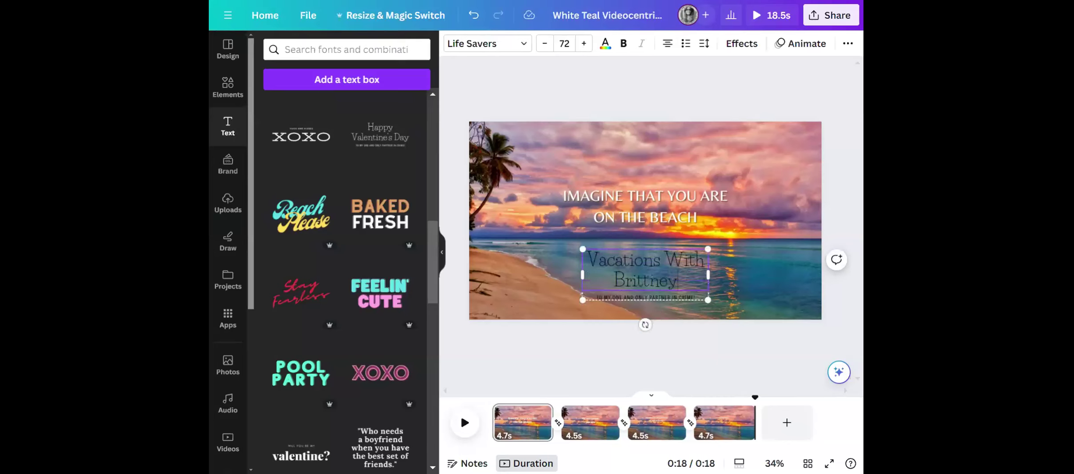
Widen the grouped text so the business name fits on one line, and recentre it beneath the beach headline.
double_click(697, 298)
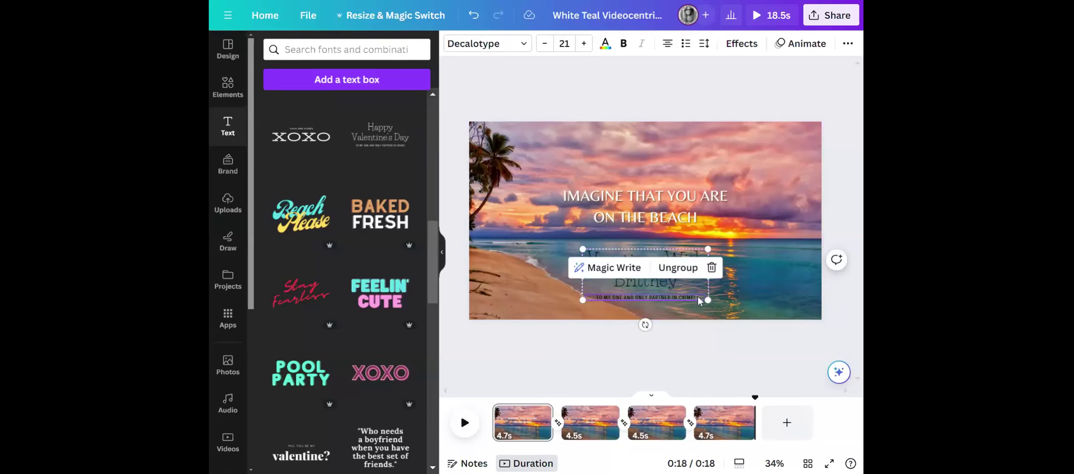
drag(708, 275, 771, 275)
drag(686, 315, 646, 323)
Examine the social media publishing options for sharing the design, close them and deselect the text.
click(821, 19)
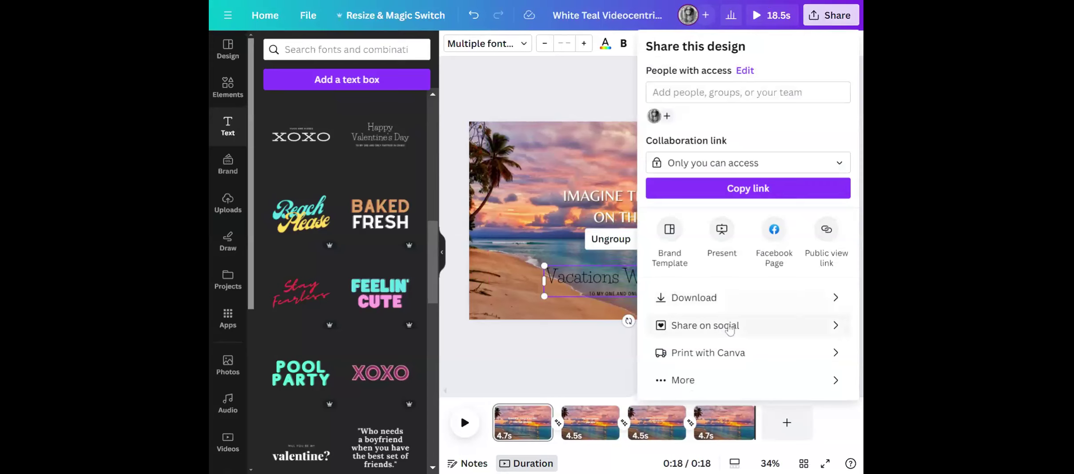
click(738, 330)
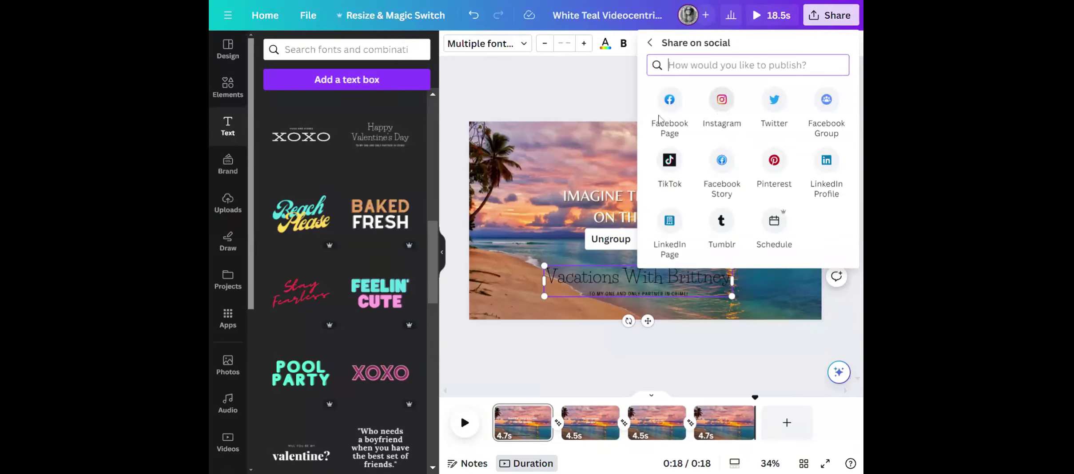
click(618, 91)
click(617, 91)
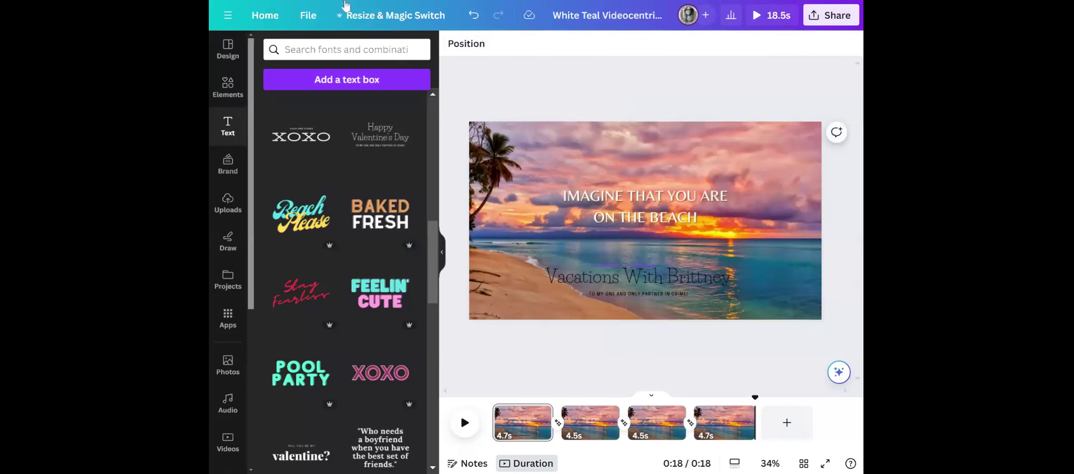